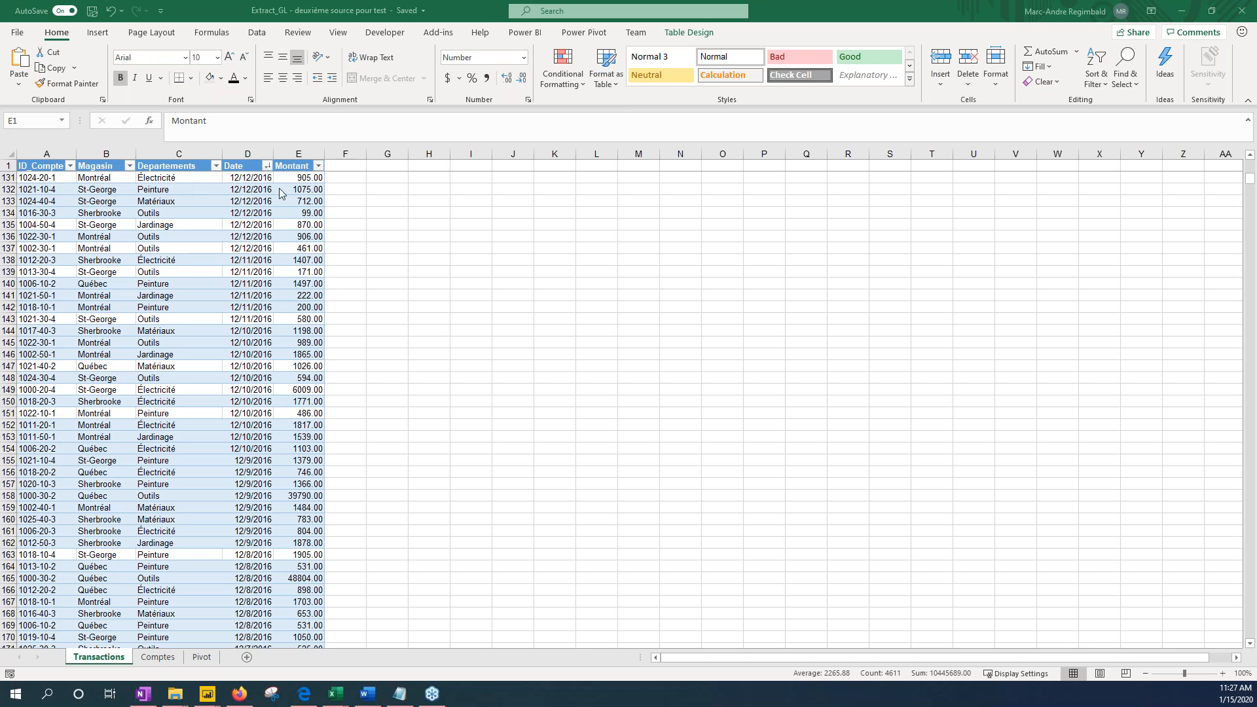
# View the account list on the Comptes sheet and switch to the Power BI Desktop report
pyautogui.click(157, 657)
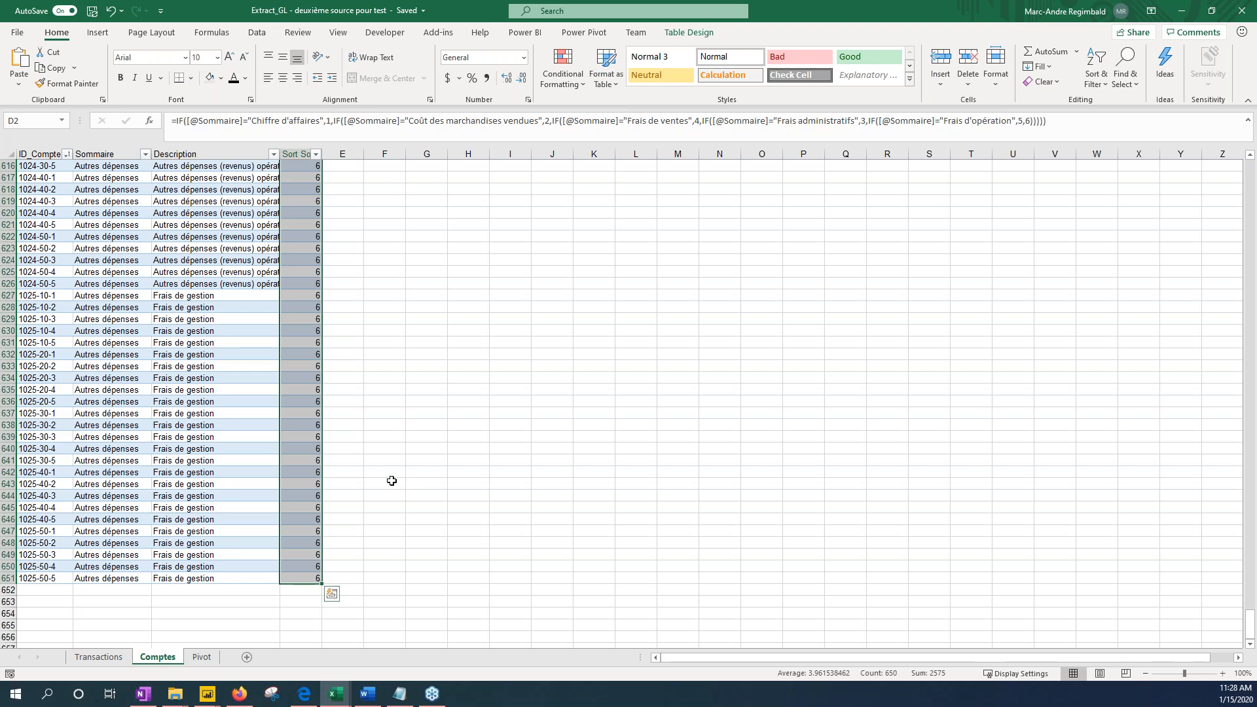
pyautogui.moveTo(208, 695)
pyautogui.click(257, 627)
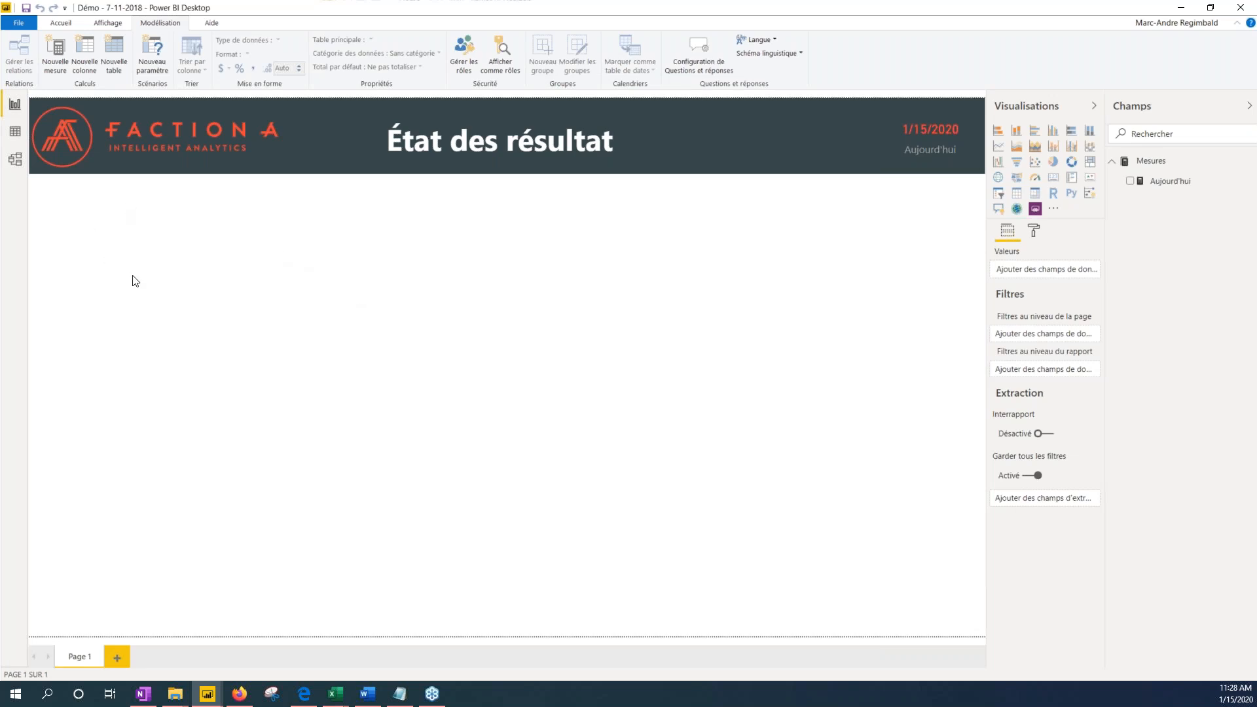
# Connect the report to the Extract_GL Excel workbook as a data source
pyautogui.click(114, 25)
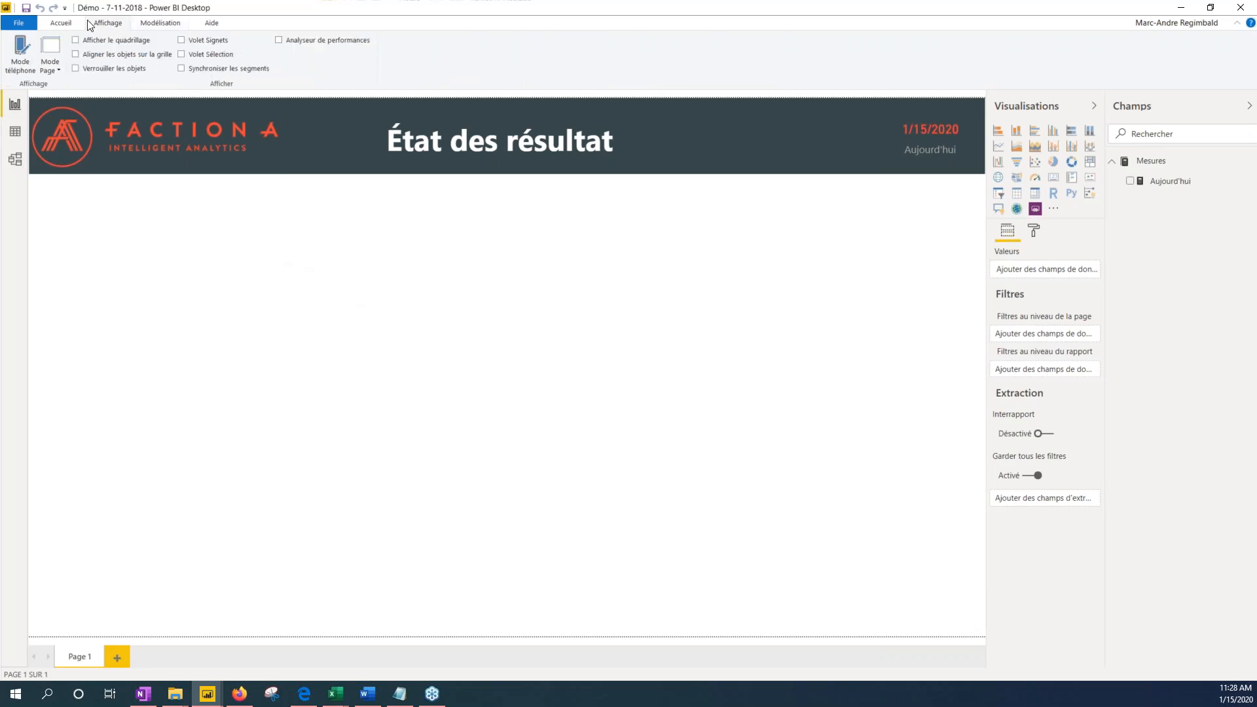
pyautogui.click(70, 25)
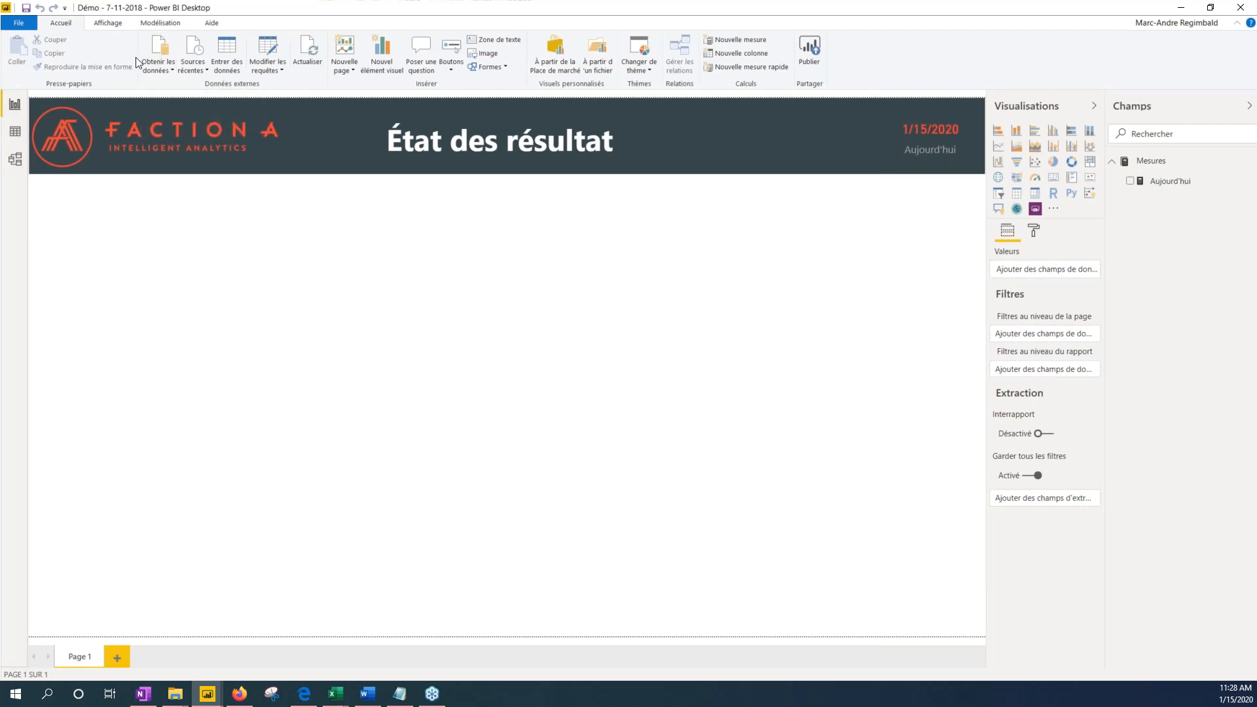
pyautogui.click(159, 68)
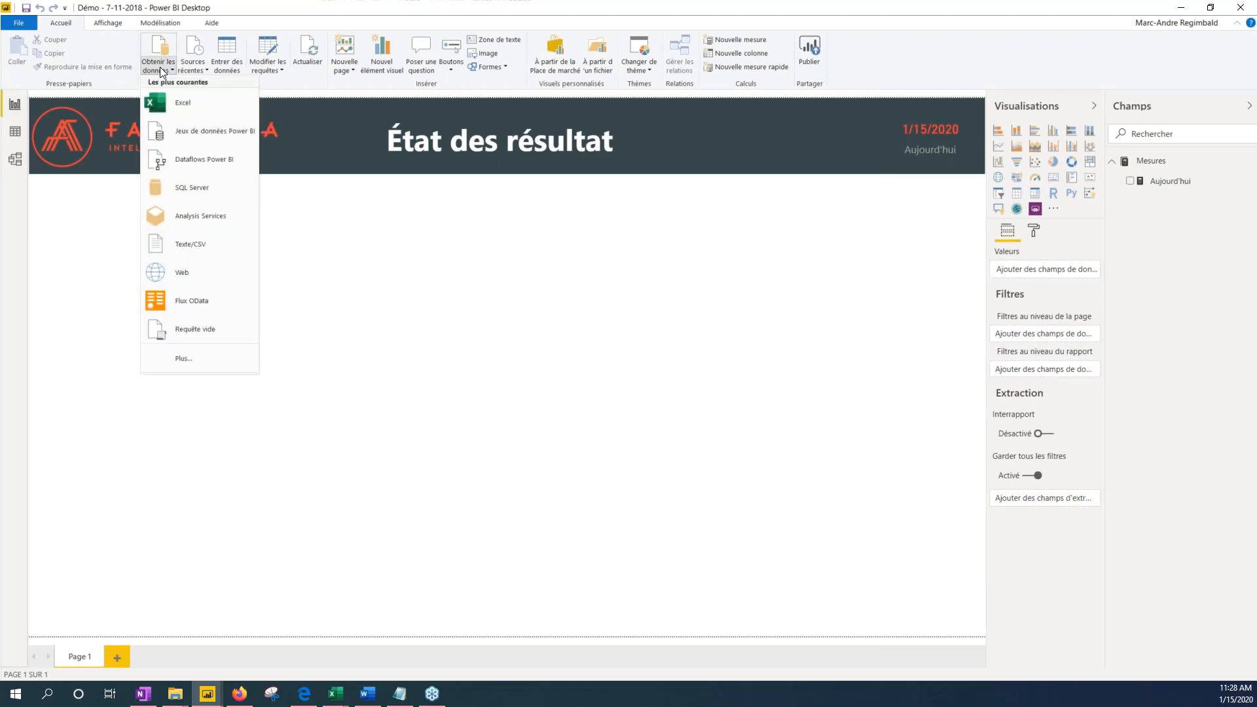
pyautogui.click(177, 105)
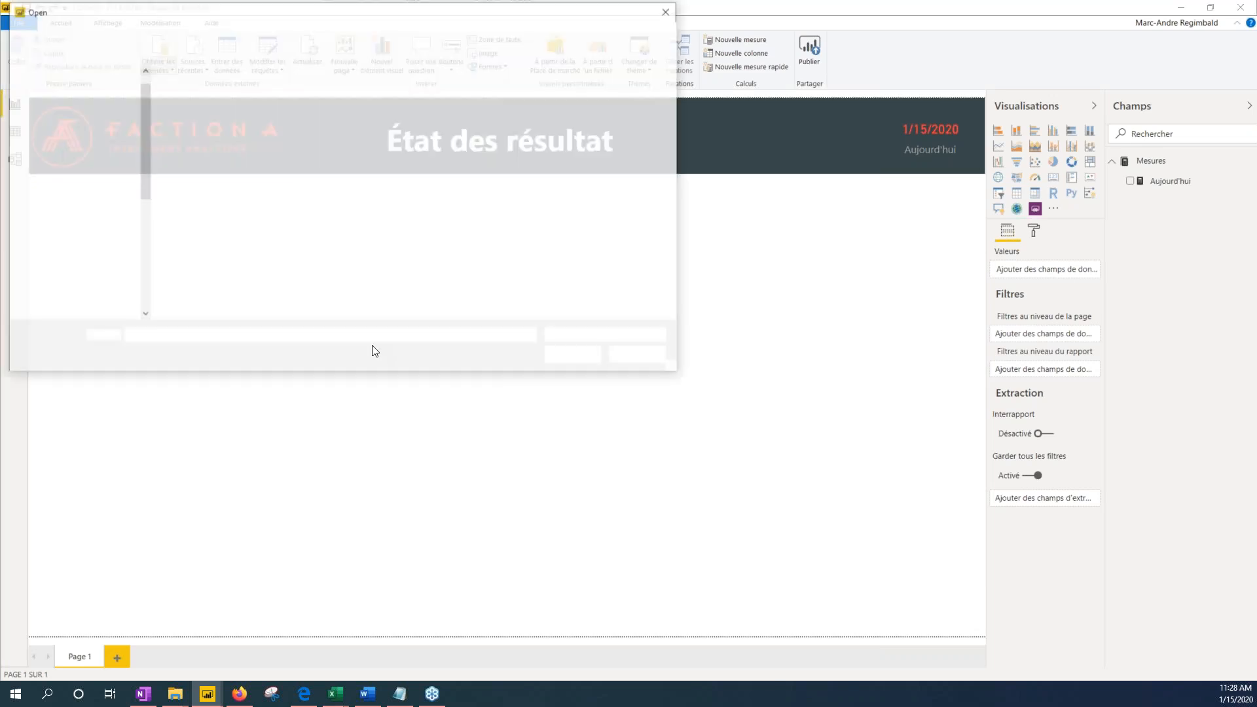
pyautogui.click(223, 110)
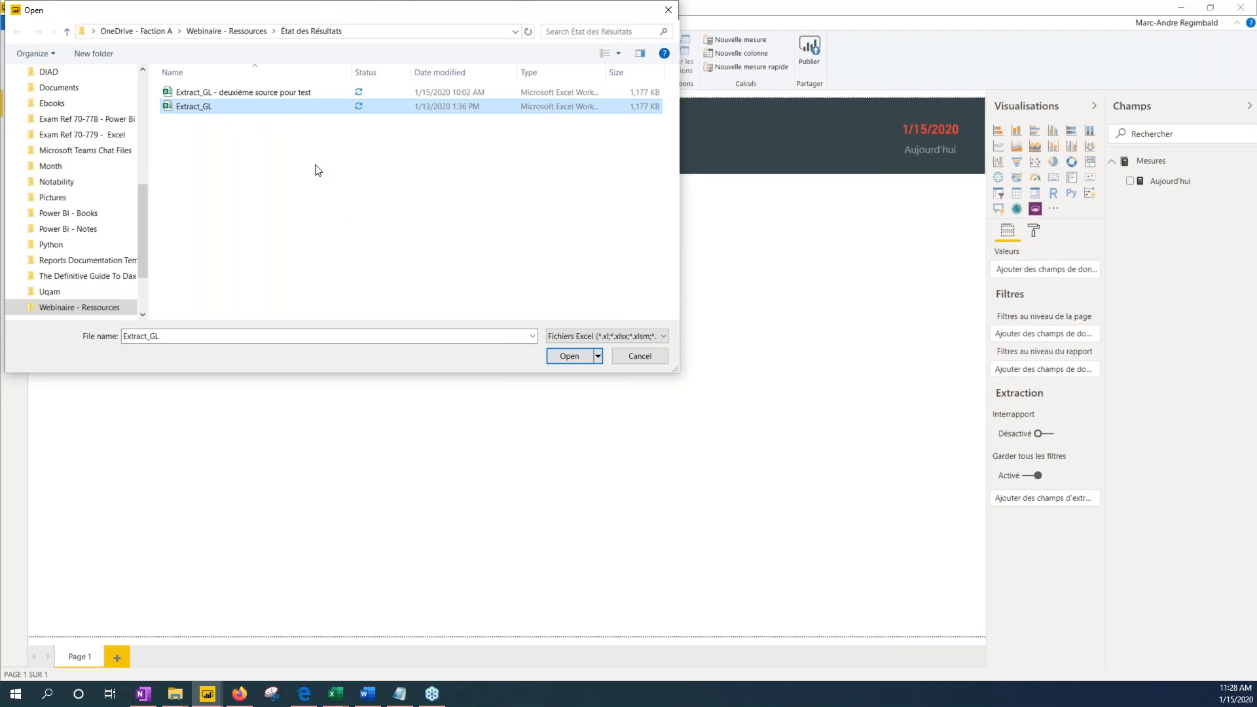
pyautogui.click(569, 357)
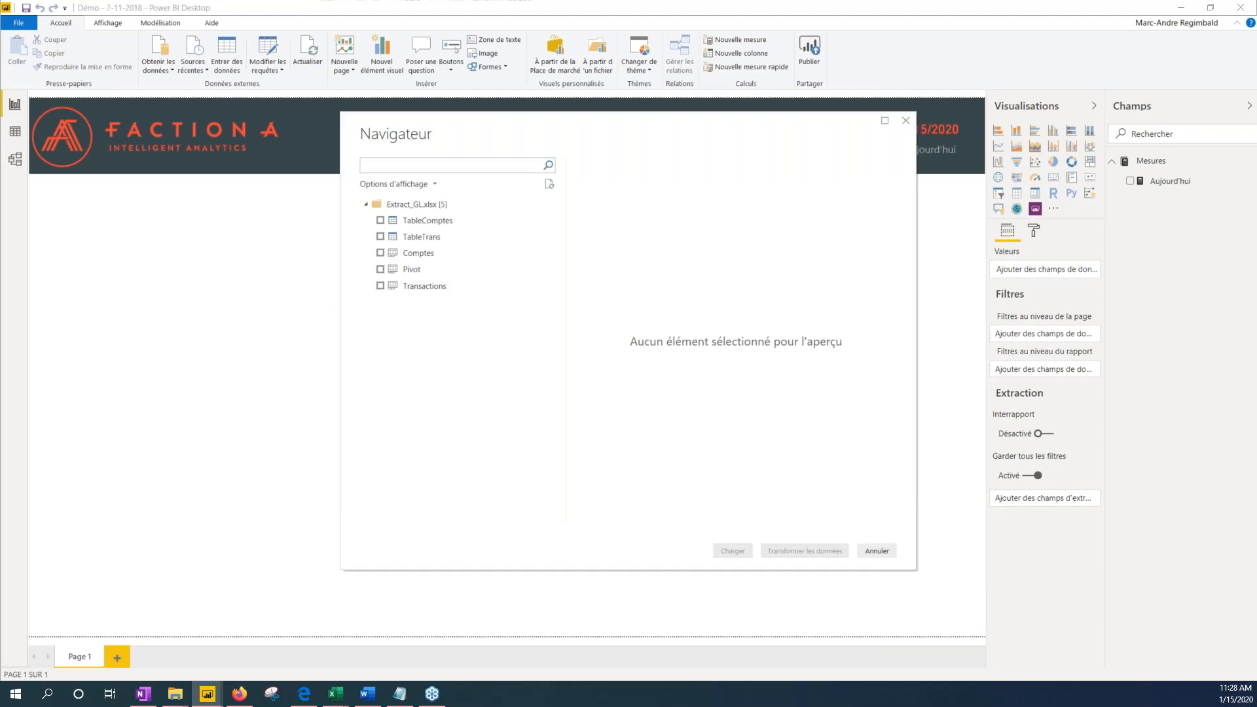
# Load the TableComptes and TableTrans tables from Extract_GL.xlsx into the data model
pyautogui.moveTo(387, 222); pyautogui.dragTo(389, 230)
pyautogui.click(381, 221)
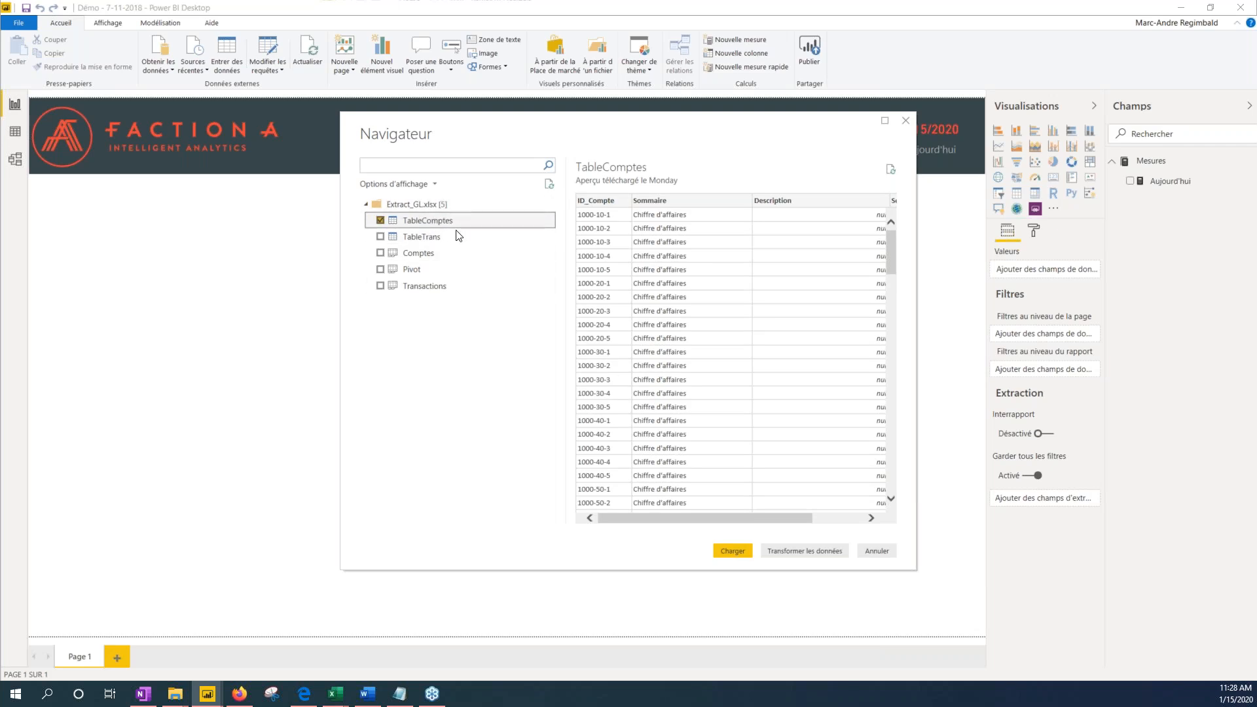
pyautogui.click(423, 239)
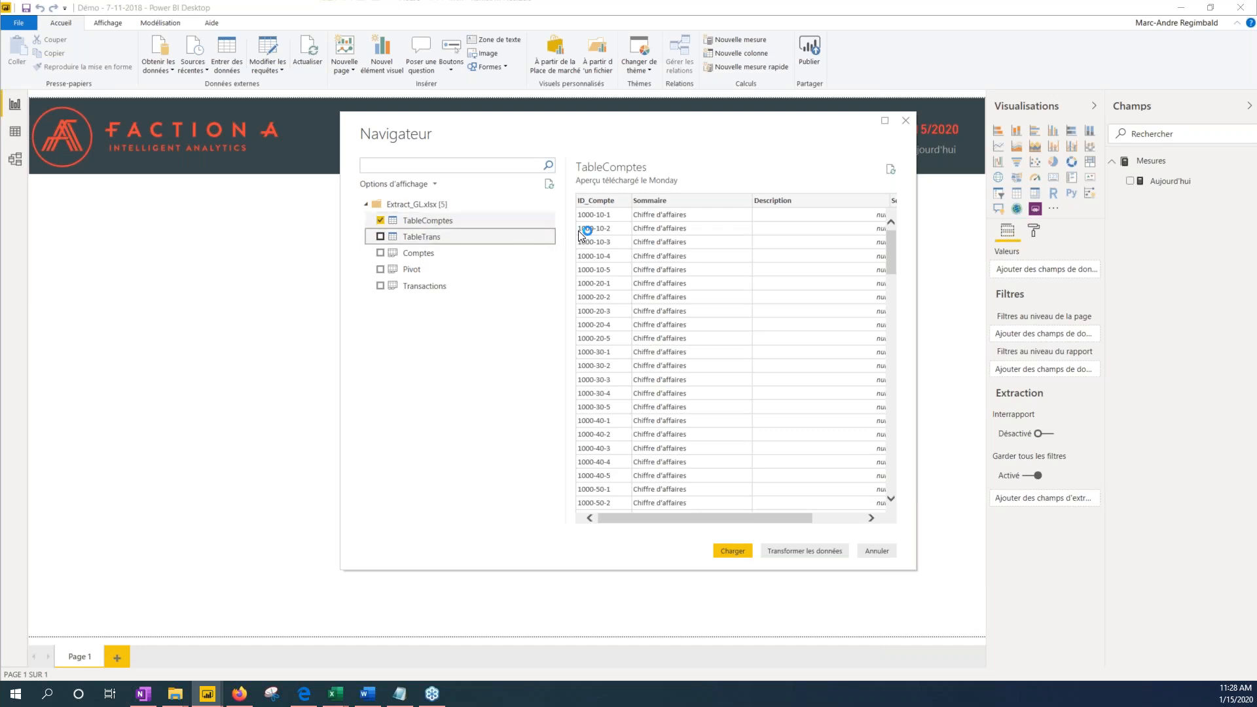
pyautogui.click(380, 238)
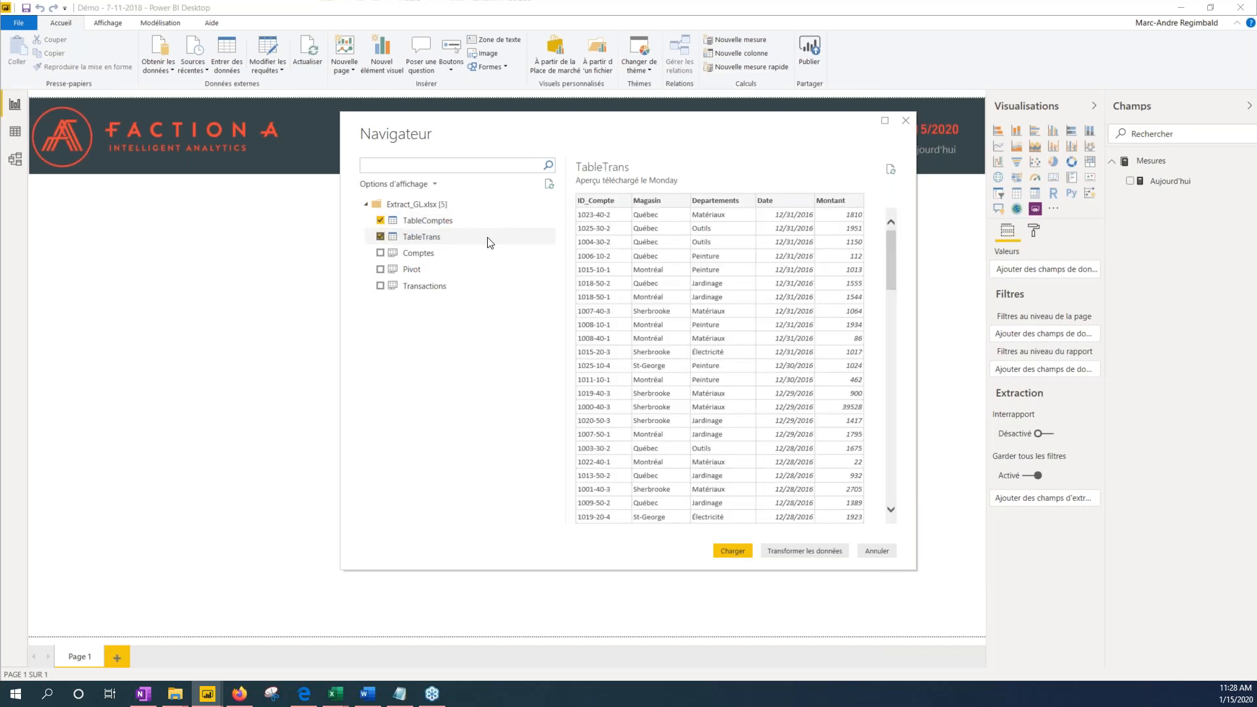
pyautogui.click(460, 223)
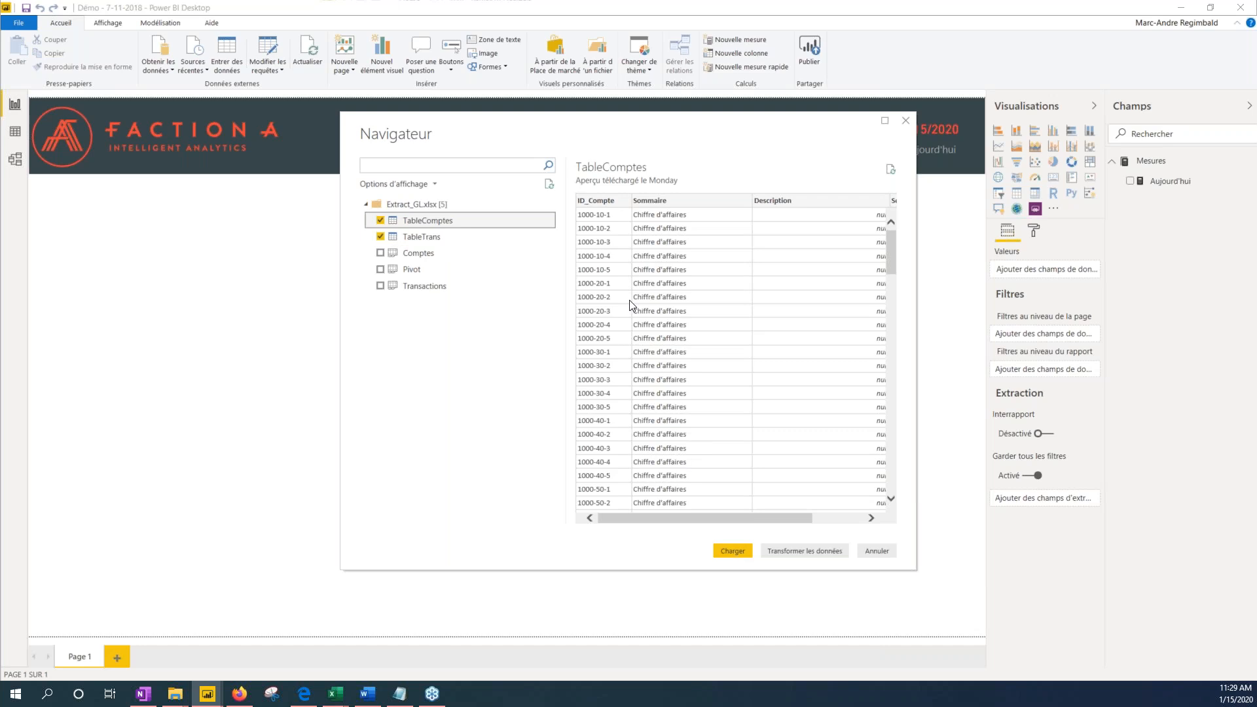
pyautogui.moveTo(689, 517); pyautogui.dragTo(642, 510)
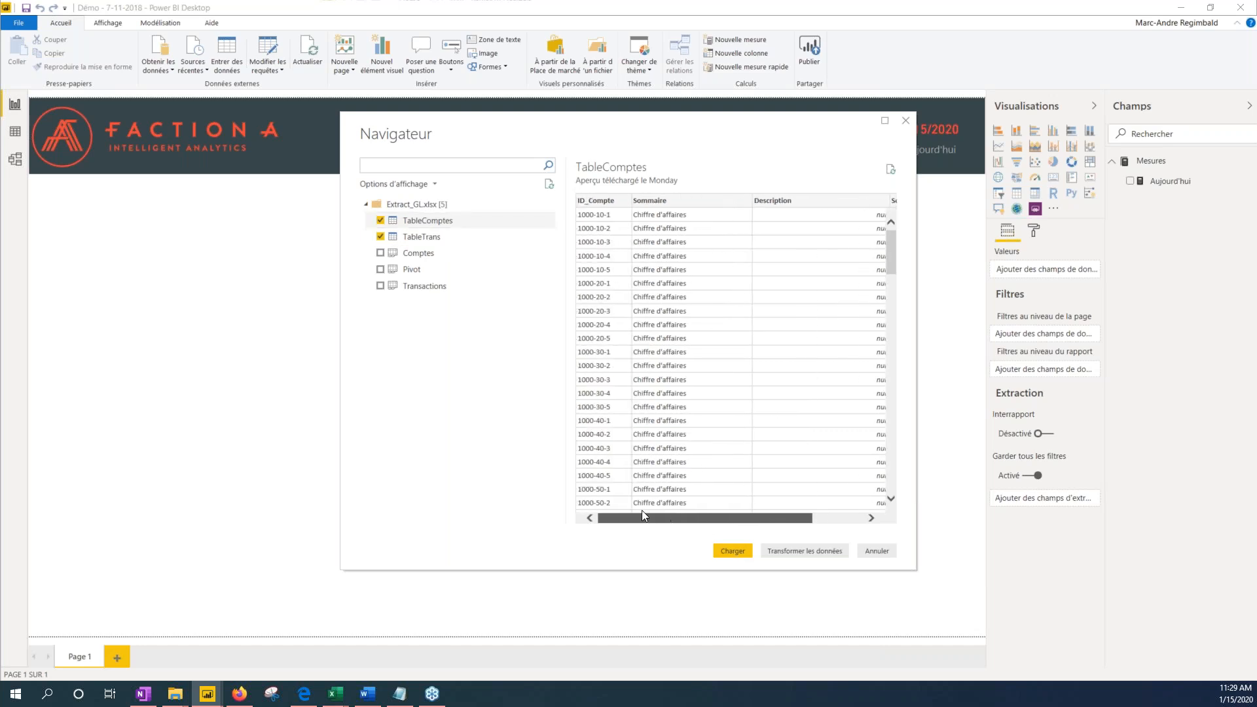
pyautogui.click(731, 553)
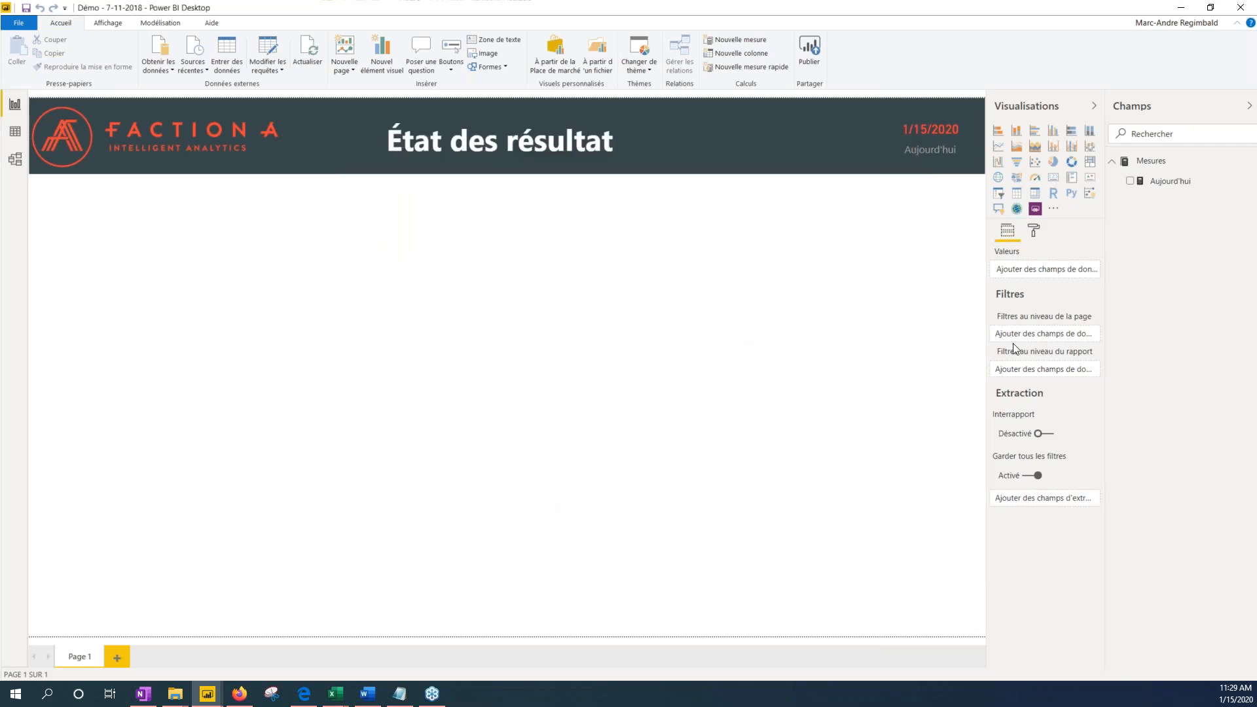
pyautogui.hotkey('alt', 'Tab')
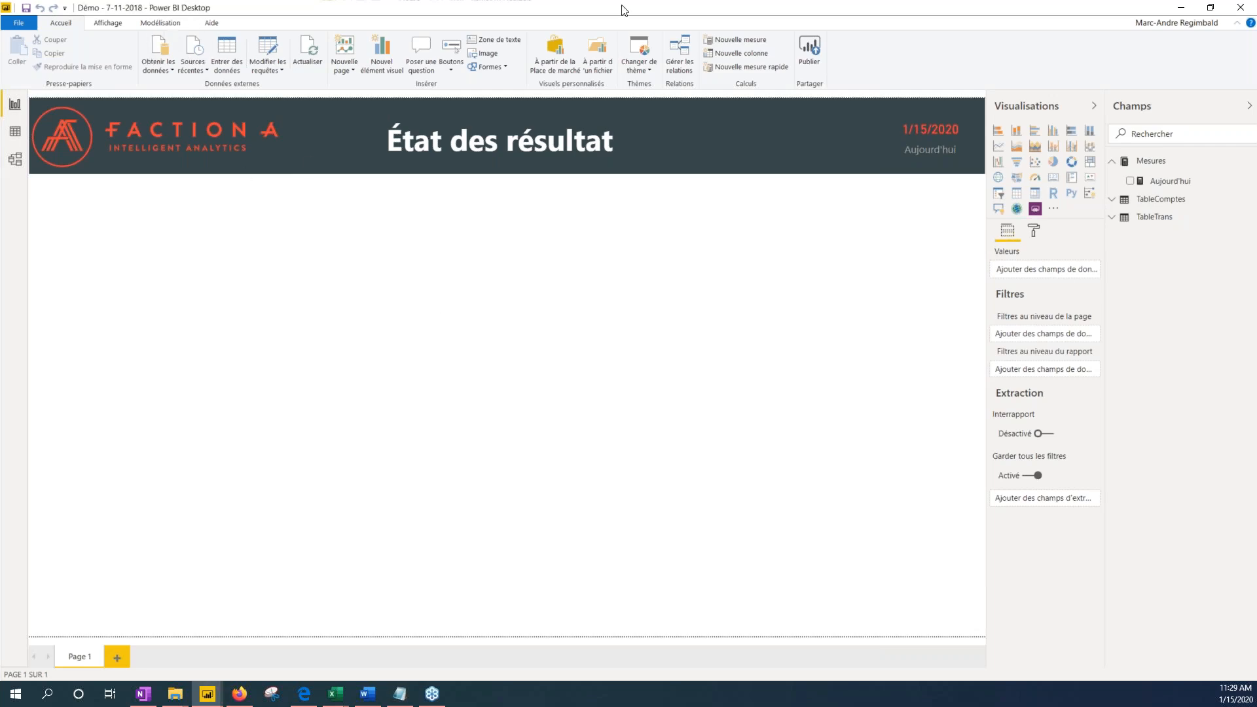
pyautogui.click(1182, 7)
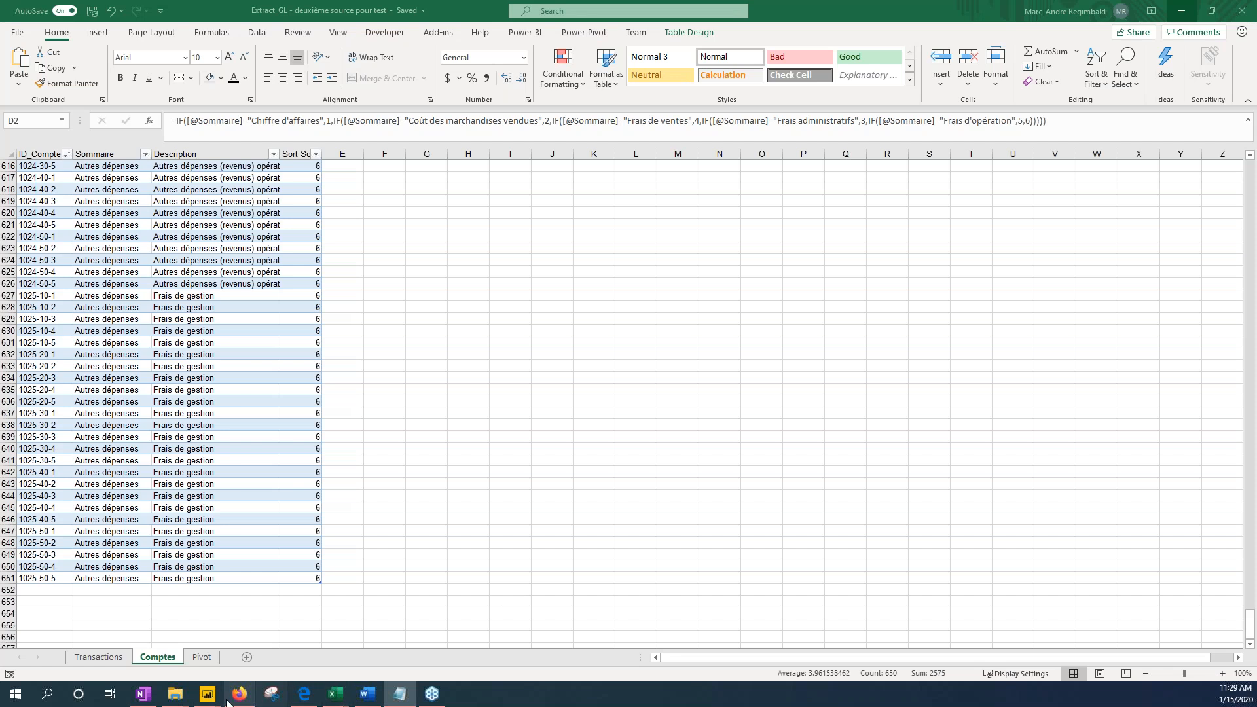
pyautogui.moveTo(207, 694)
pyautogui.click(249, 661)
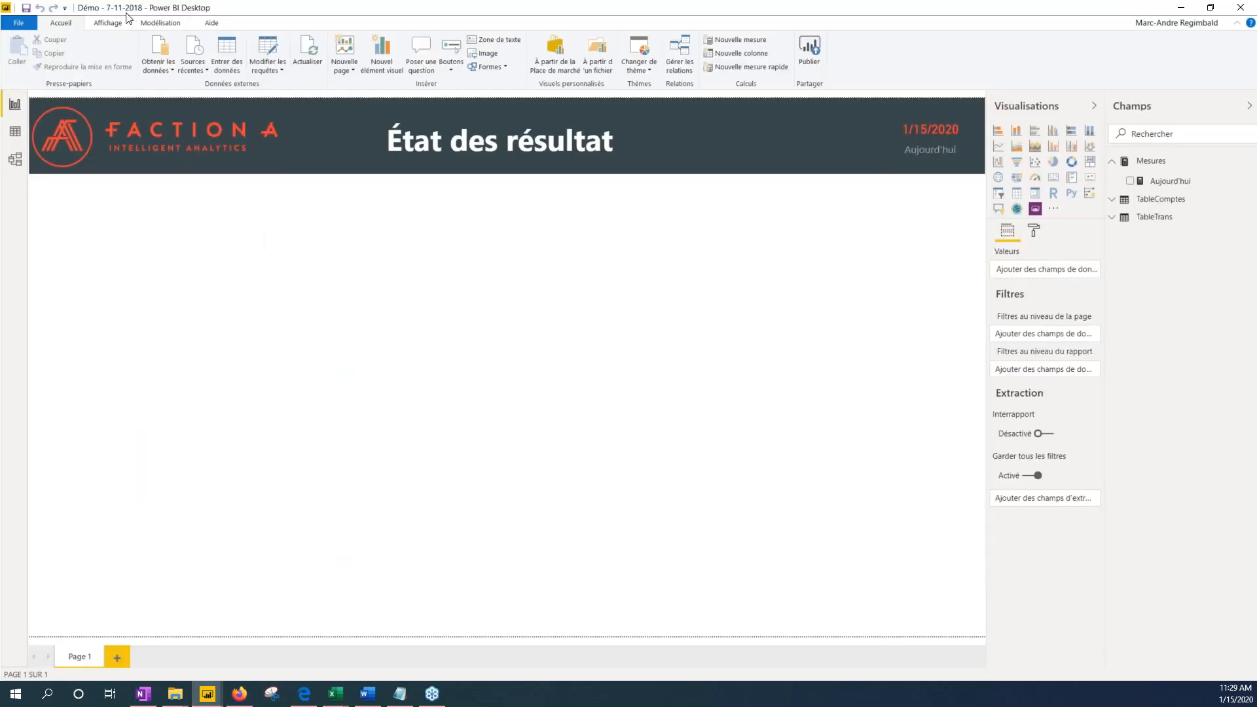
# Create a calculated Dates table with ADDCOLUMNS over a CALENDAR spanning the minimum to maximum TableTrans date, adding year, month, week, day and quarter columns
pyautogui.click(159, 22)
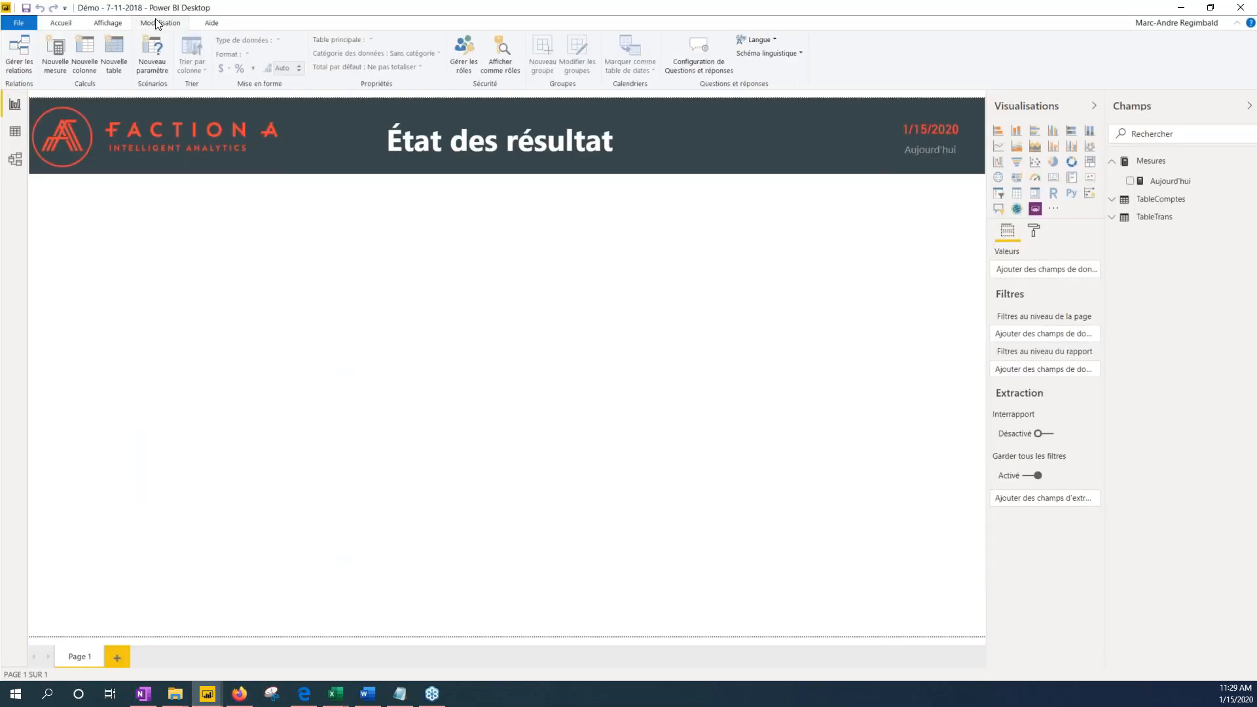
pyautogui.click(111, 67)
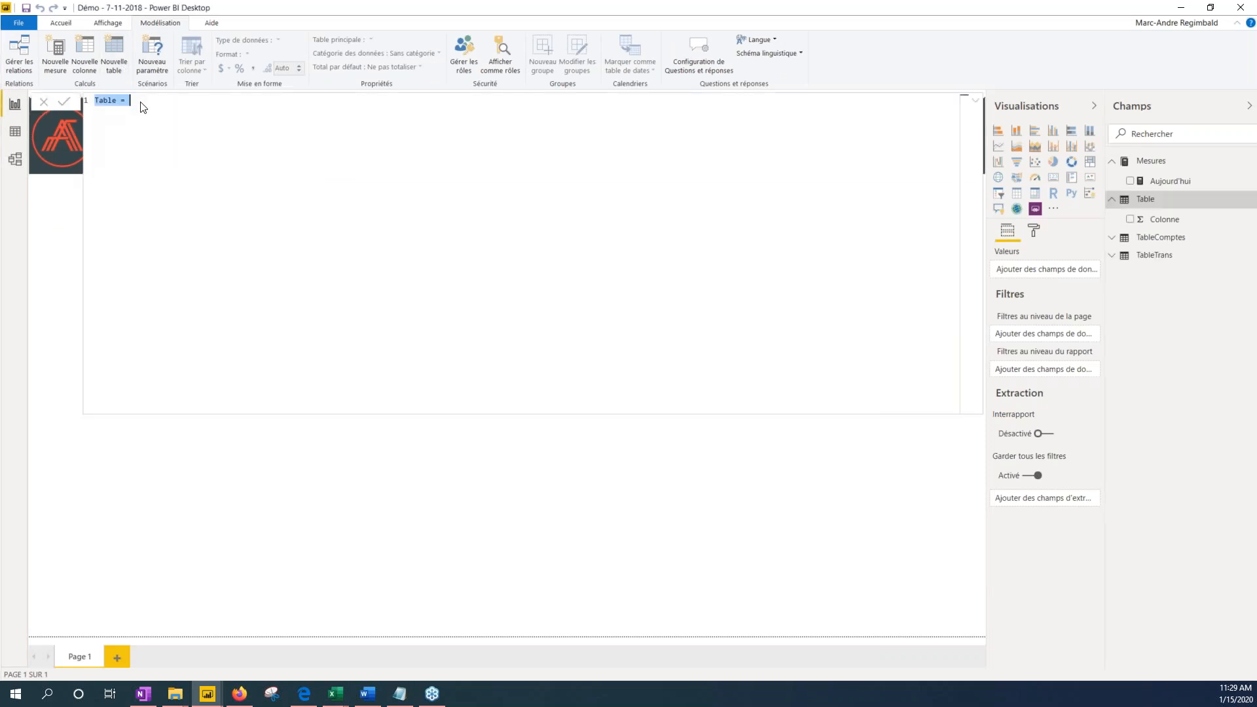
pyautogui.moveTo(177, 105); pyautogui.dragTo(91, 105)
pyautogui.write('Dates = //Création d\'une table de dates ADDCOLUMNS (     CALENDAR ( MINX ( TableTrans, [Date] ), MAXX ( TableTrans, [Date] ) ),     "DateEntier", FORMAT ( [Date], "YYYYMMDD" ),     "Année", YEAR ( [Date] ),     "NumMois", FORMAT ( [Date], "MM" ),     "NumAnnéeMois", FORMAT ( [Date], "YYYY/MM" ),     "AnnéeMois", FORMAT ( [Date], "YYYY/mmm" ),     "MoisCourt", FORMAT ( [Date], "mmm" ),     "MoisLong", FORMAT ( [Date], "mmmm" ),     "NumSem", WEEKNUM ( [Date] ),     "JourSemNum", WEEKDAY ( [Date] ),     "JourSem", FORMAT ( [Date], "dddd" ),     "JourSemCourt", FORMAT ( [Date], "ddd" ),     "Trimestre", "Q" & FORMAT ( [Date], "Q" ),     "AnnéeTrimestre", FORMAT ( [Date], "YYYY" ) & "/Q"         & FORMAT ( [Date], "Q" ) )')
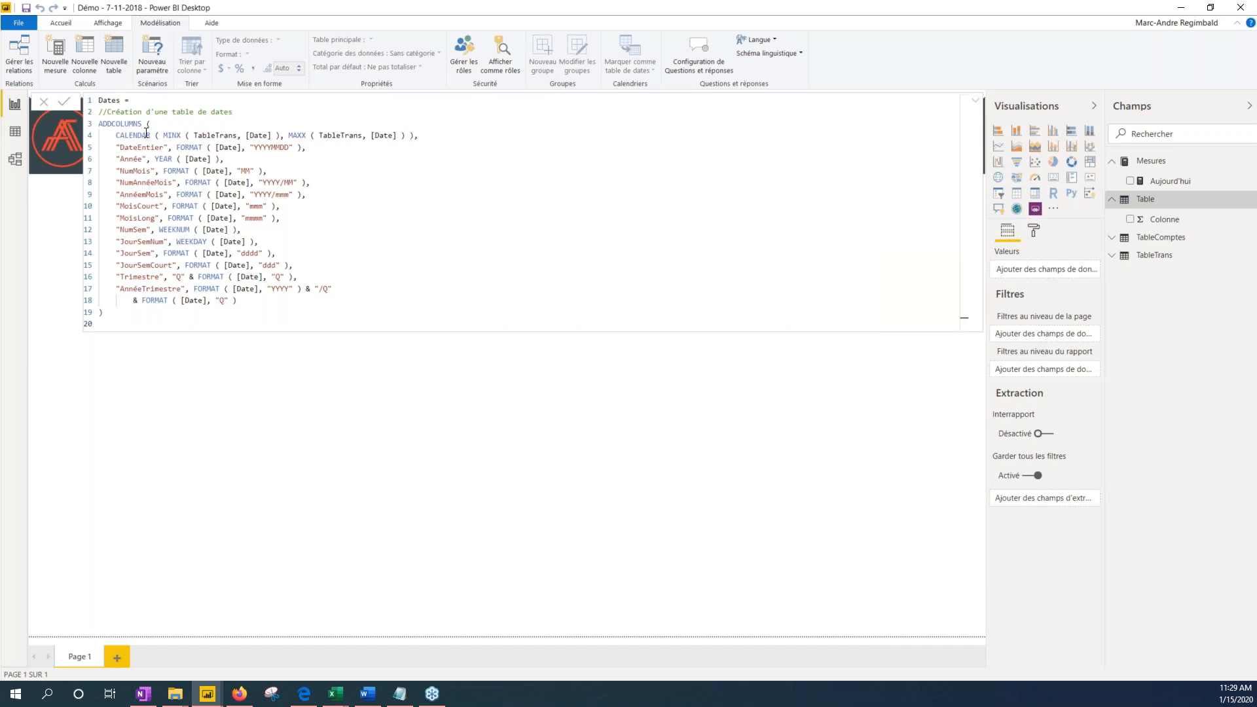
pyautogui.moveTo(101, 124); pyautogui.dragTo(194, 133)
pyautogui.moveTo(454, 137); pyautogui.dragTo(172, 138)
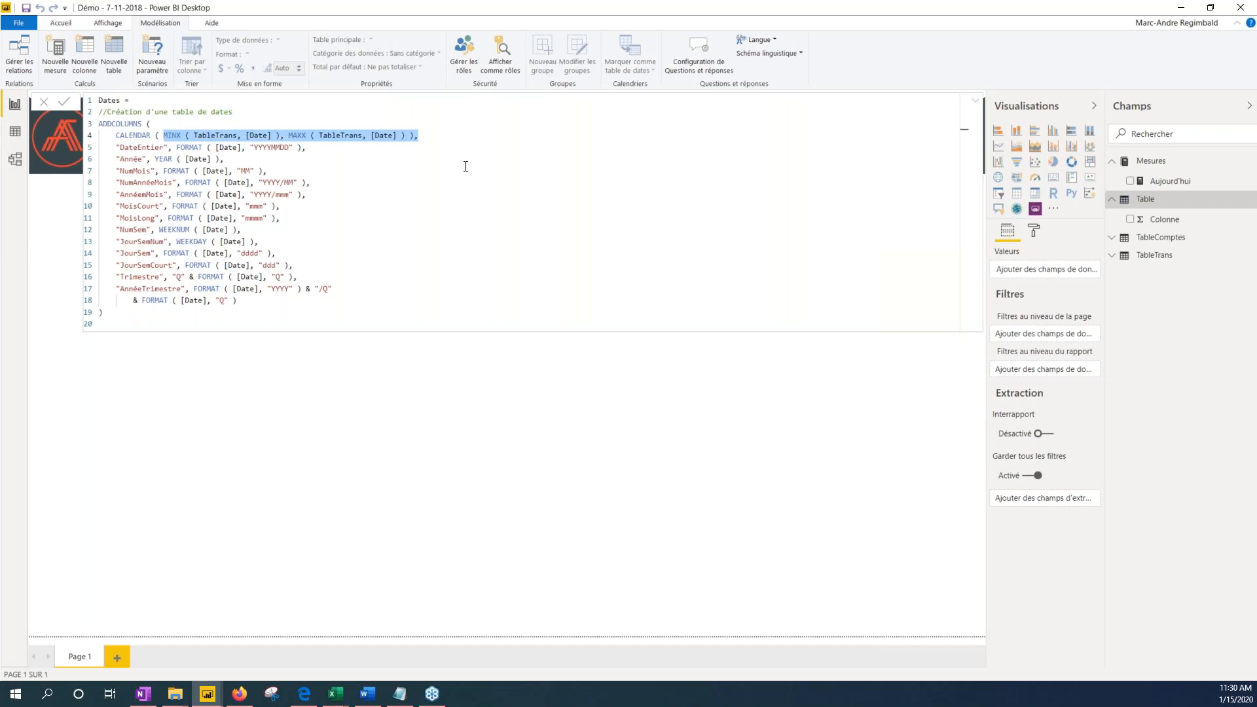
pyautogui.click(65, 104)
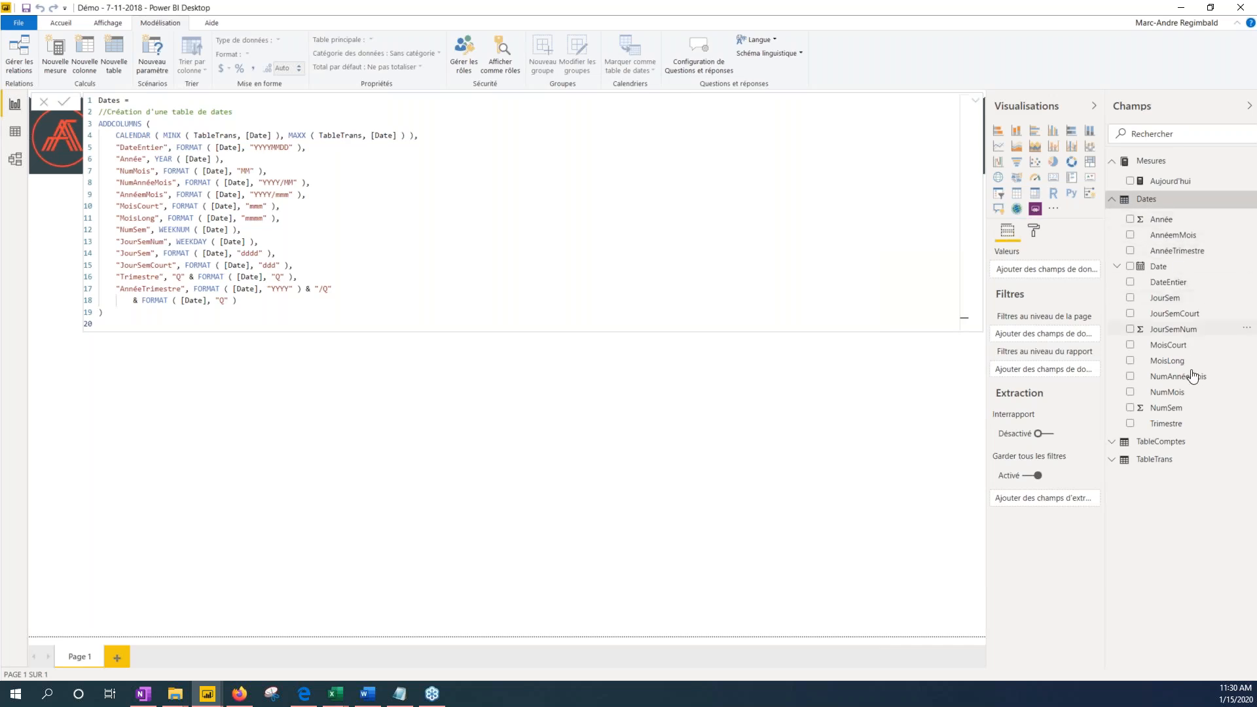
pyautogui.click(1151, 203)
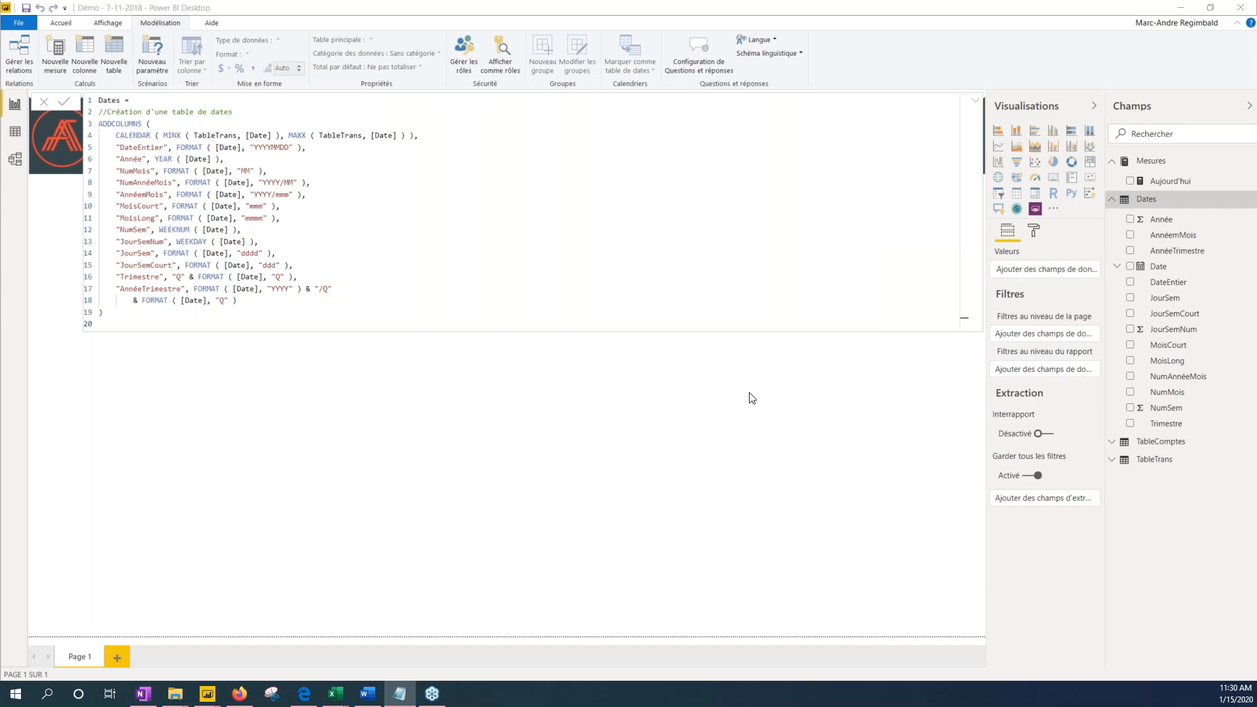
pyautogui.click(451, 356)
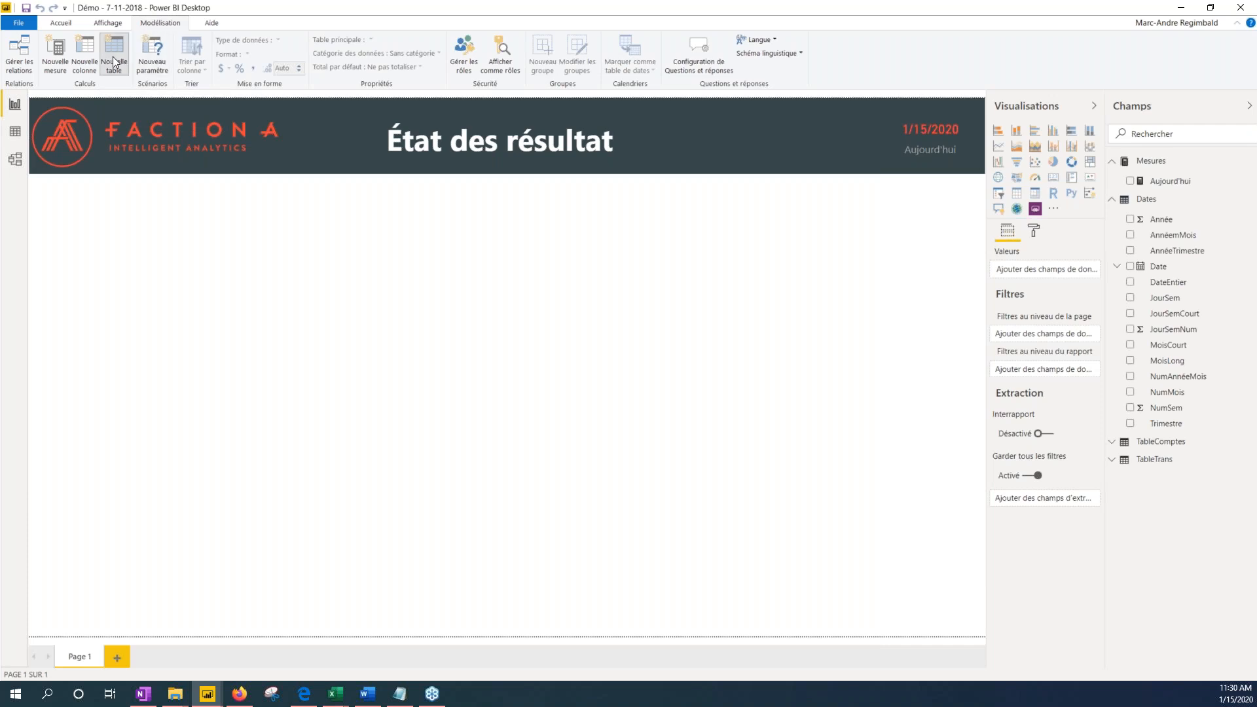
pyautogui.click(145, 59)
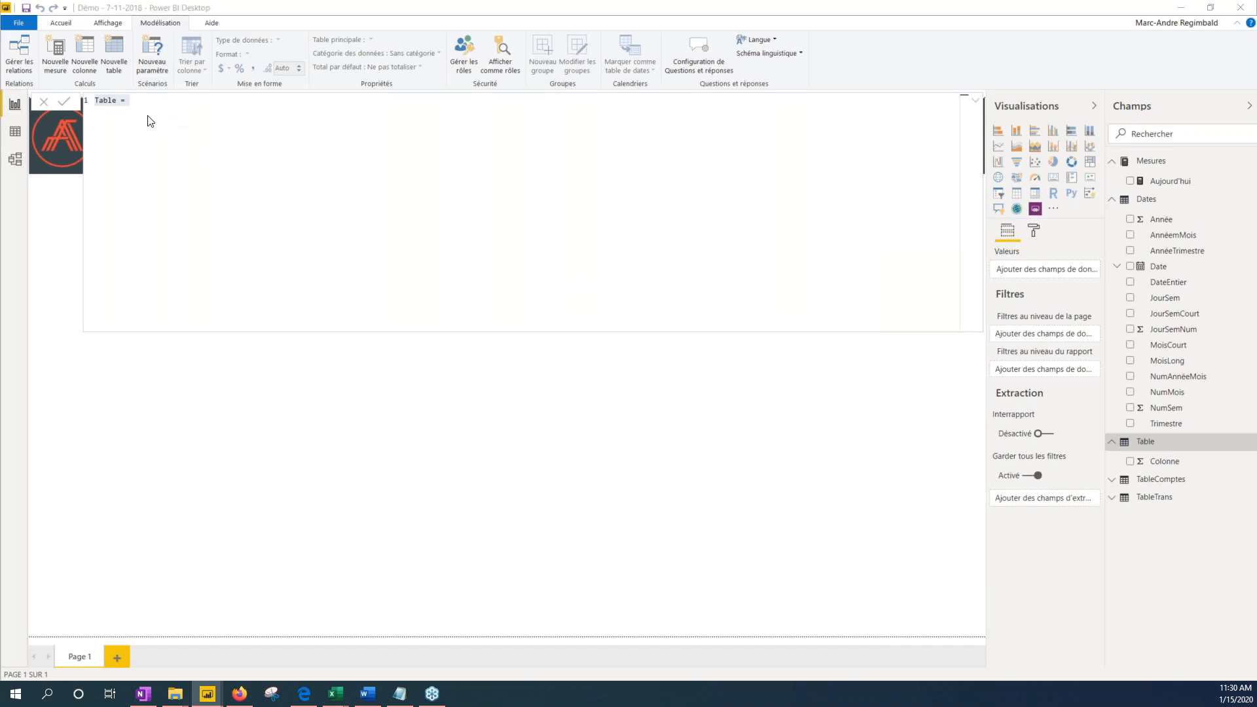
pyautogui.press('Escape')
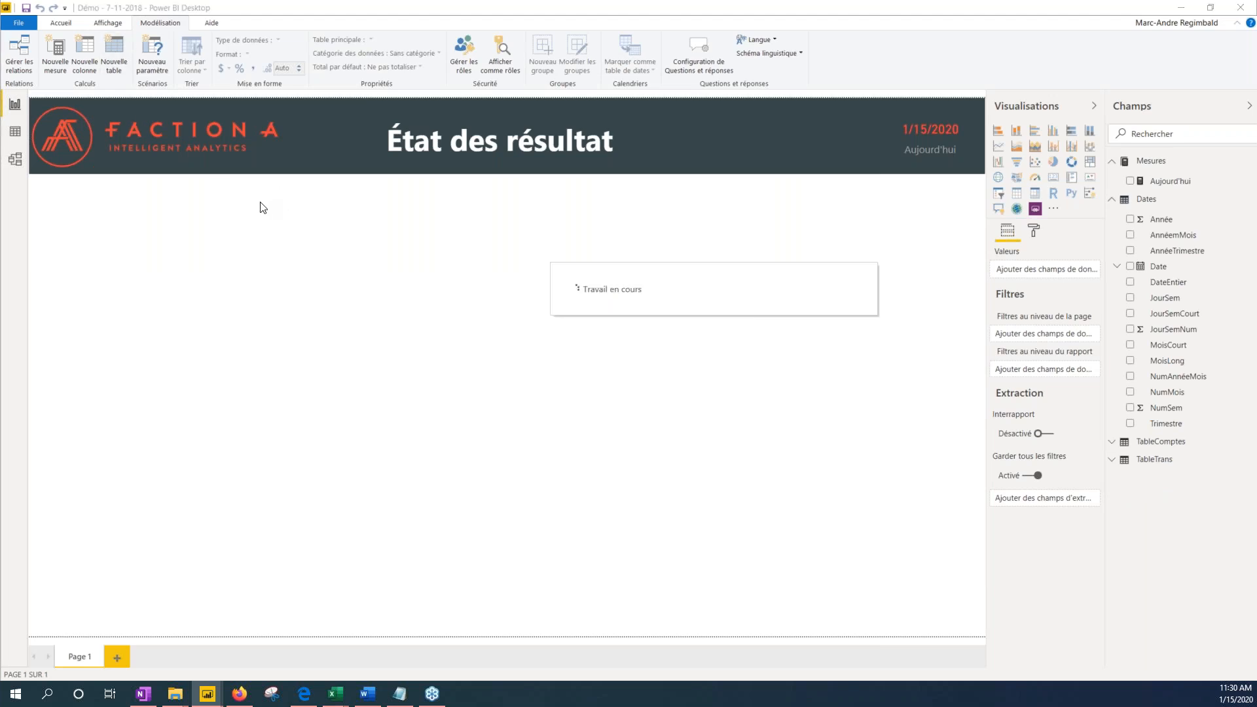
pyautogui.click(135, 131)
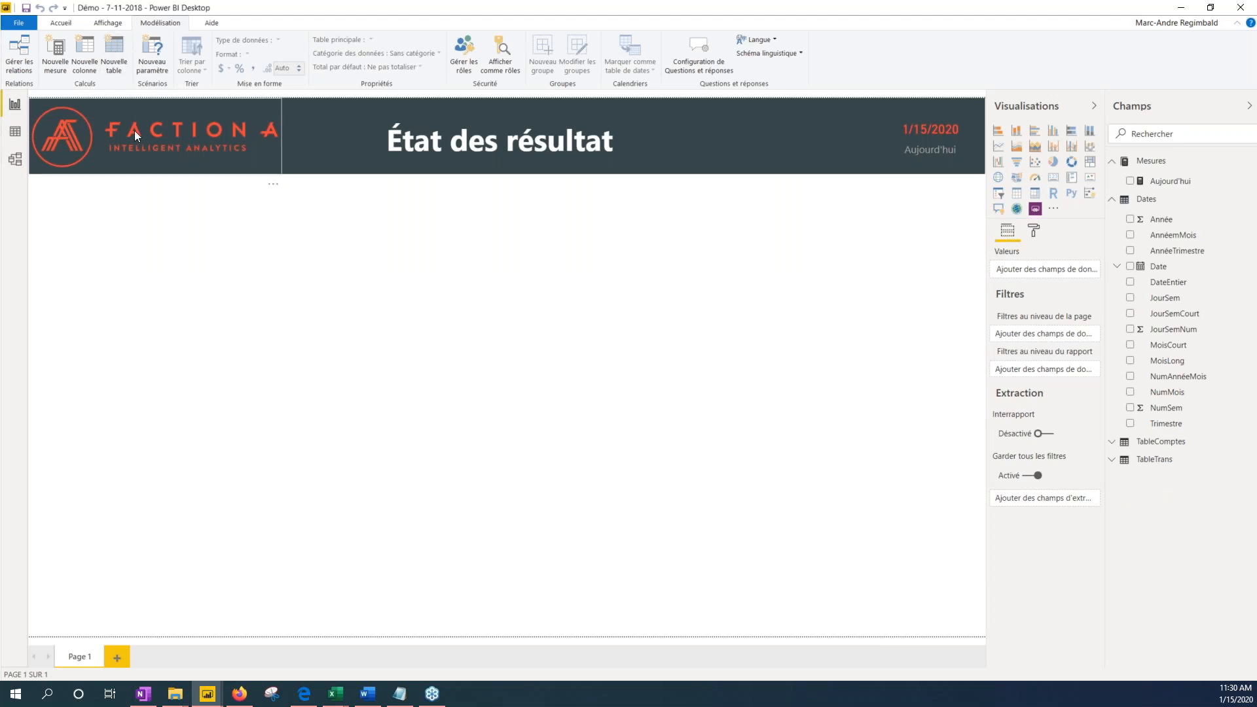
# Create EntêtesRapport as a UNION of rows Bénéfice brut (2.1), Total des frais (5.1), Bénéfice avant intérêts, impôts et amortissements (5.2), Bénéfice net (7) and summarized TableComptes
pyautogui.click(115, 62)
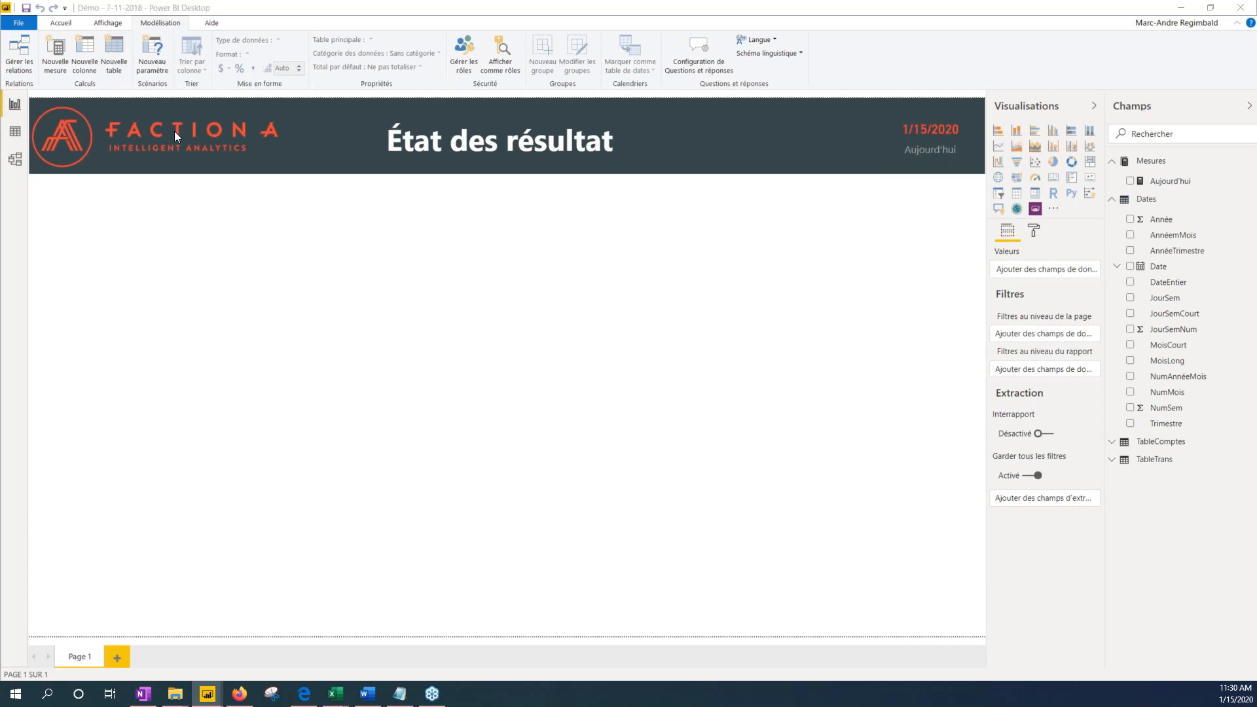
pyautogui.moveTo(169, 114); pyautogui.dragTo(99, 101)
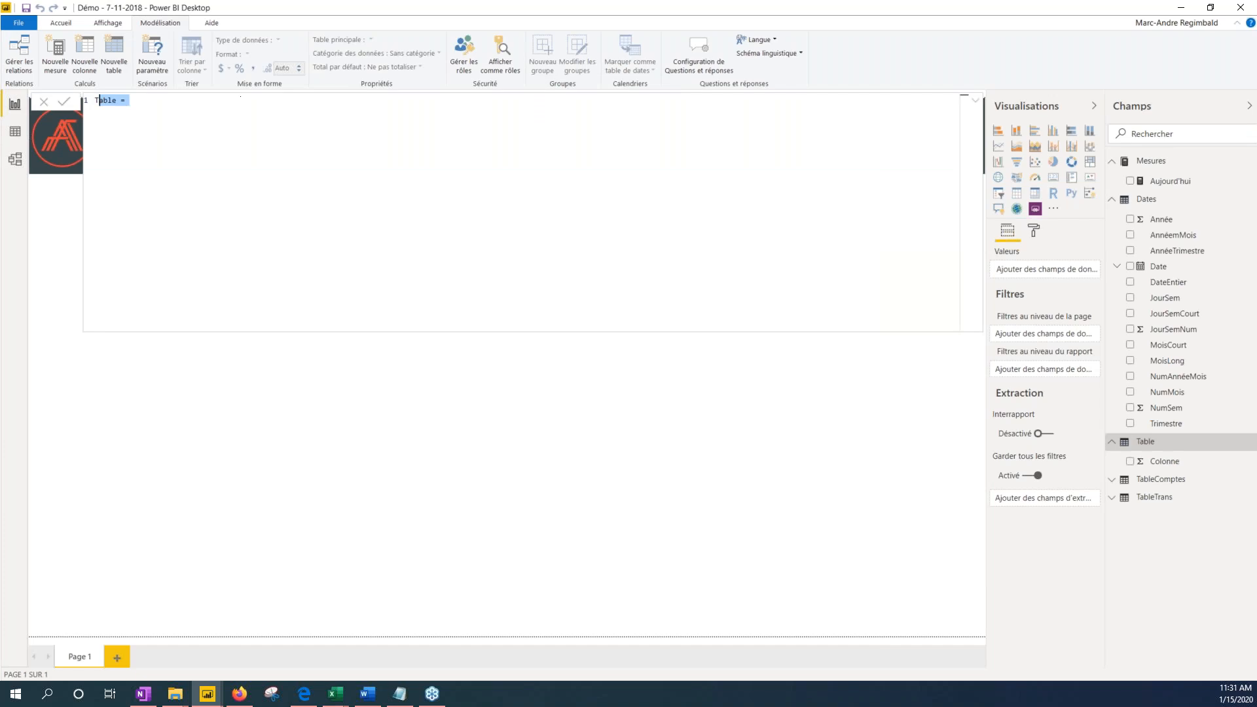
pyautogui.write('EntêtesRapport = --Création de la structure nécessaire UNION (     ROW (         "Sommaire", "Bénéfice brut",         "Sort Sommaire", 2.1,         "Description", BLANK (),         "Account", BLANK ()     ),     ROW (         "Sommaire", "Total des frais",         "Sort Sommaire", 5.1,         "Description", BLANK (),         "Account", BLANK ()     ),     ROW (         "Sommaire", "Bénéfice avant intérêts, impôts et amortissements",         "Sort Sommaire", 5.2,         "Description", BLANK (),         "Account", BLANK ()     ),     ROW (         "Sommaire", "Bénéfice net",         "Sort Sommaire", 7,         "Description", BLANK (),         "Account", BLANK ()     ),     //Union avec la table de comptes     SUMMARIZE (         TableComptes,         \'TableComptes\'[Sommaire],         TableComptes[Sort Sommaire],         TableComptes[Description],         TableComptes[ID_Compte]     ) )')
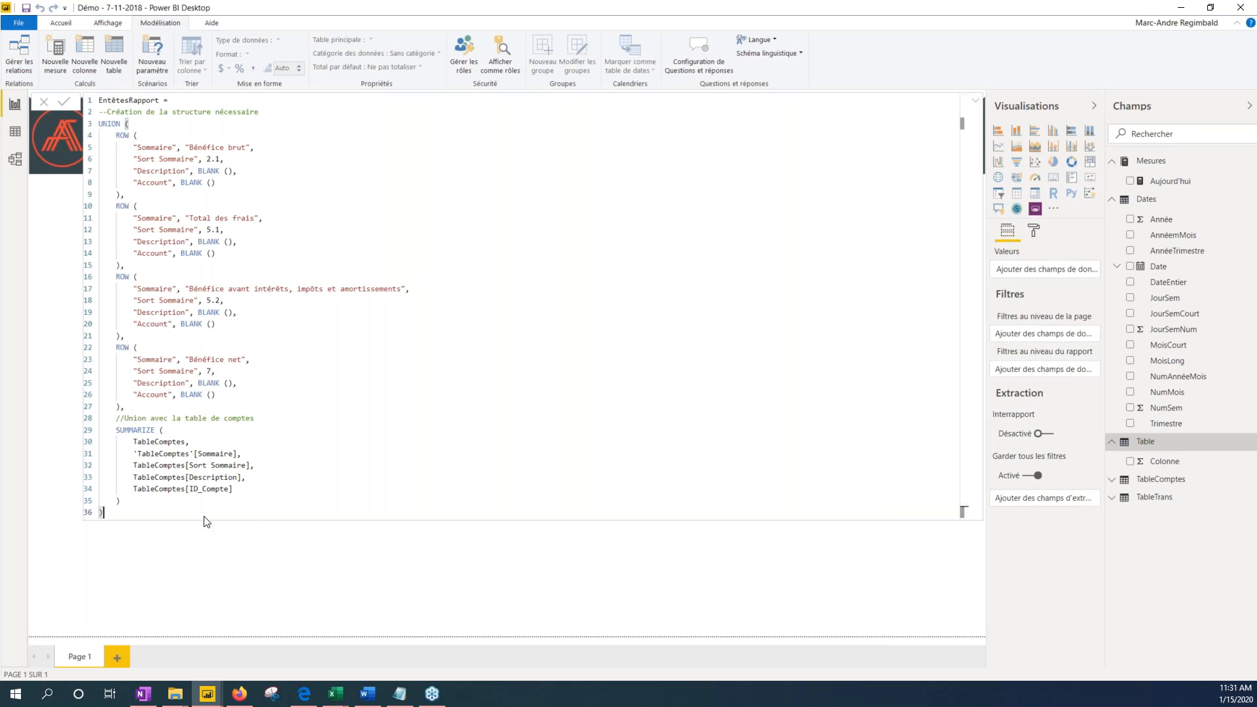
pyautogui.click(114, 136)
pyautogui.moveTo(126, 139); pyautogui.dragTo(231, 178)
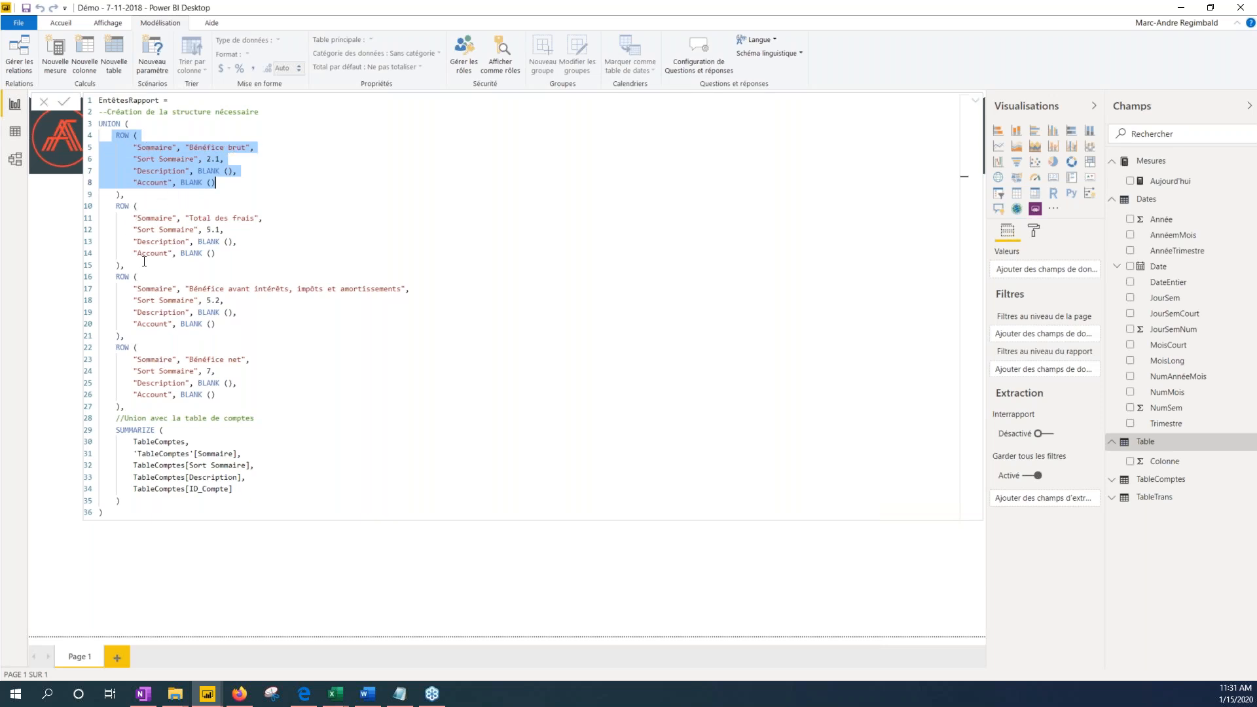
pyautogui.click(62, 102)
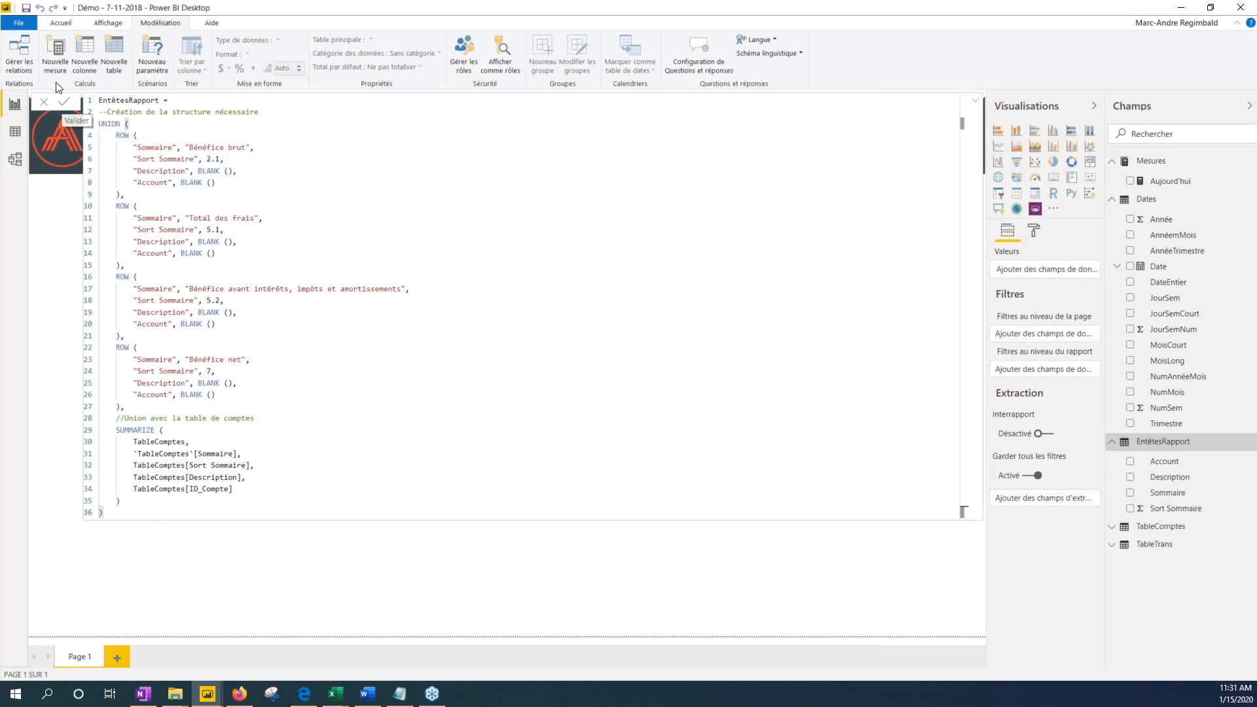
# Mark the Dates table as the model's date table, using Date as its date column
pyautogui.click(1158, 440)
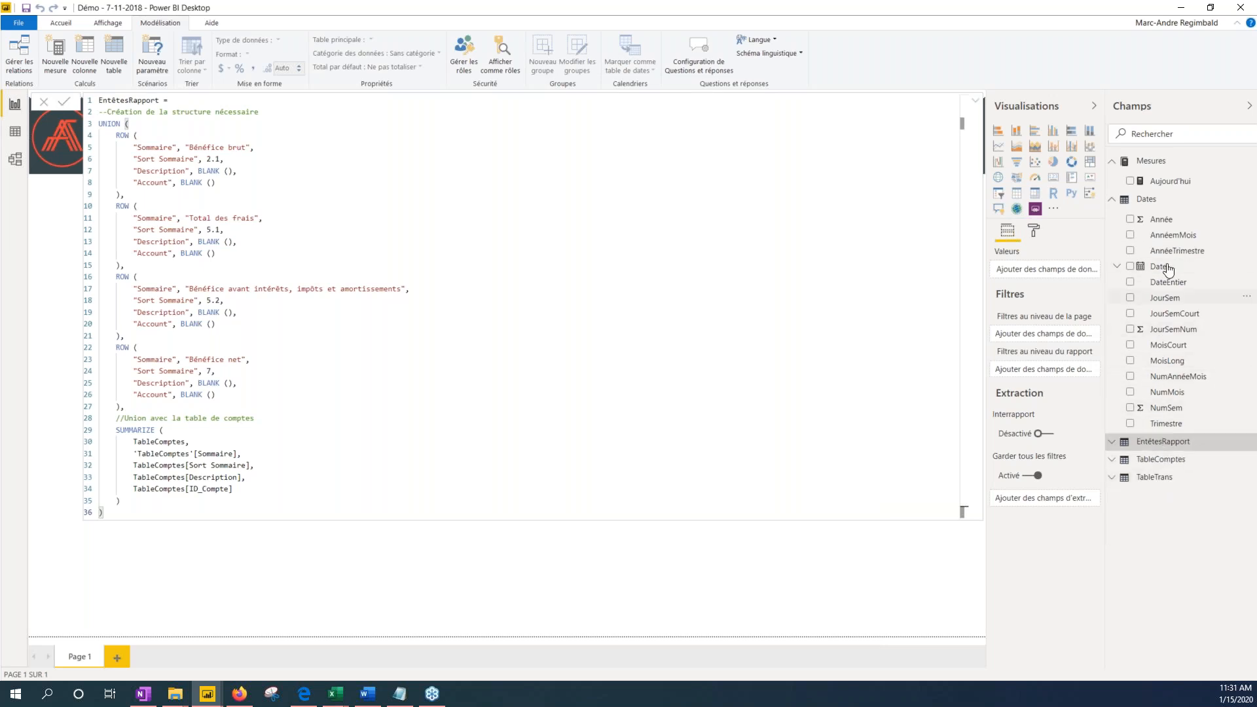
pyautogui.click(1154, 204)
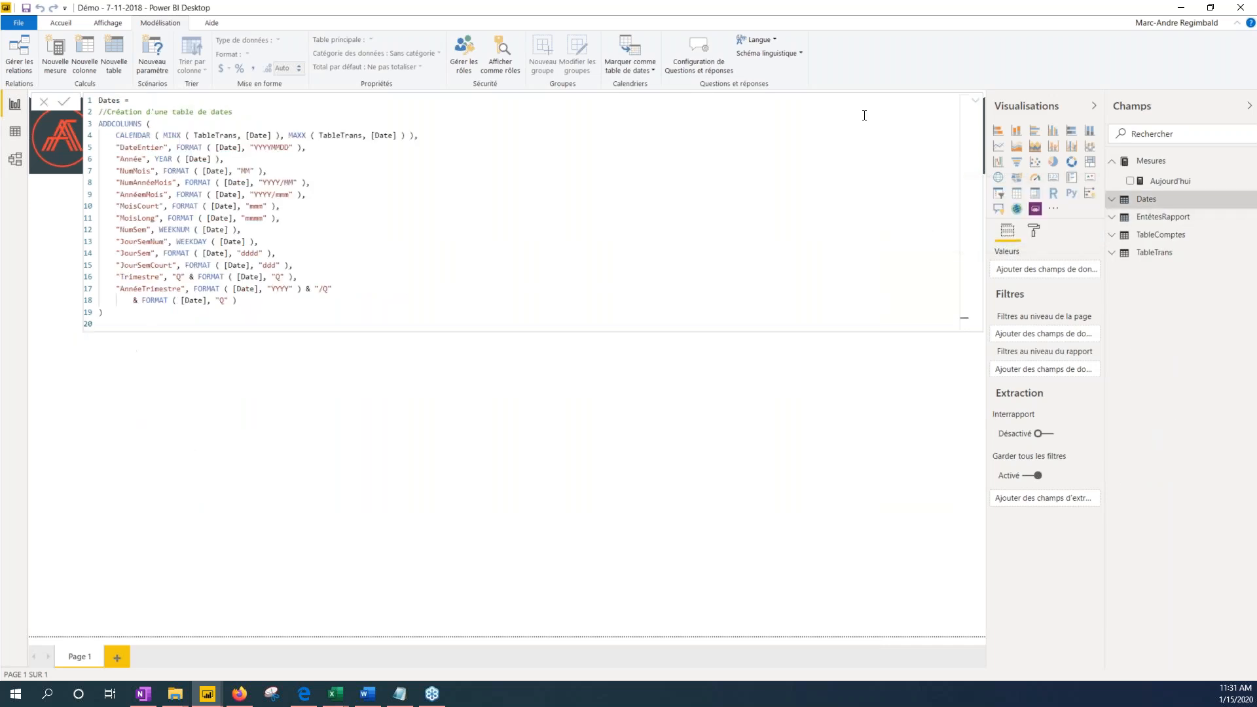
pyautogui.click(628, 66)
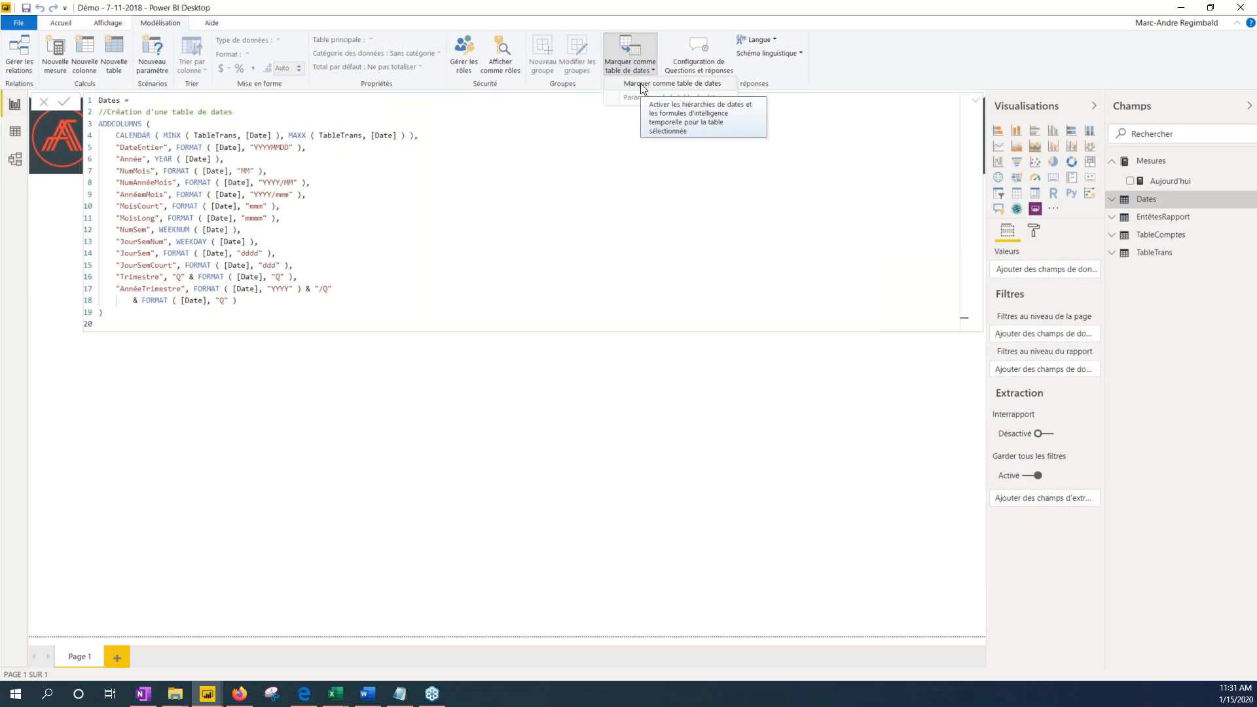
pyautogui.click(640, 84)
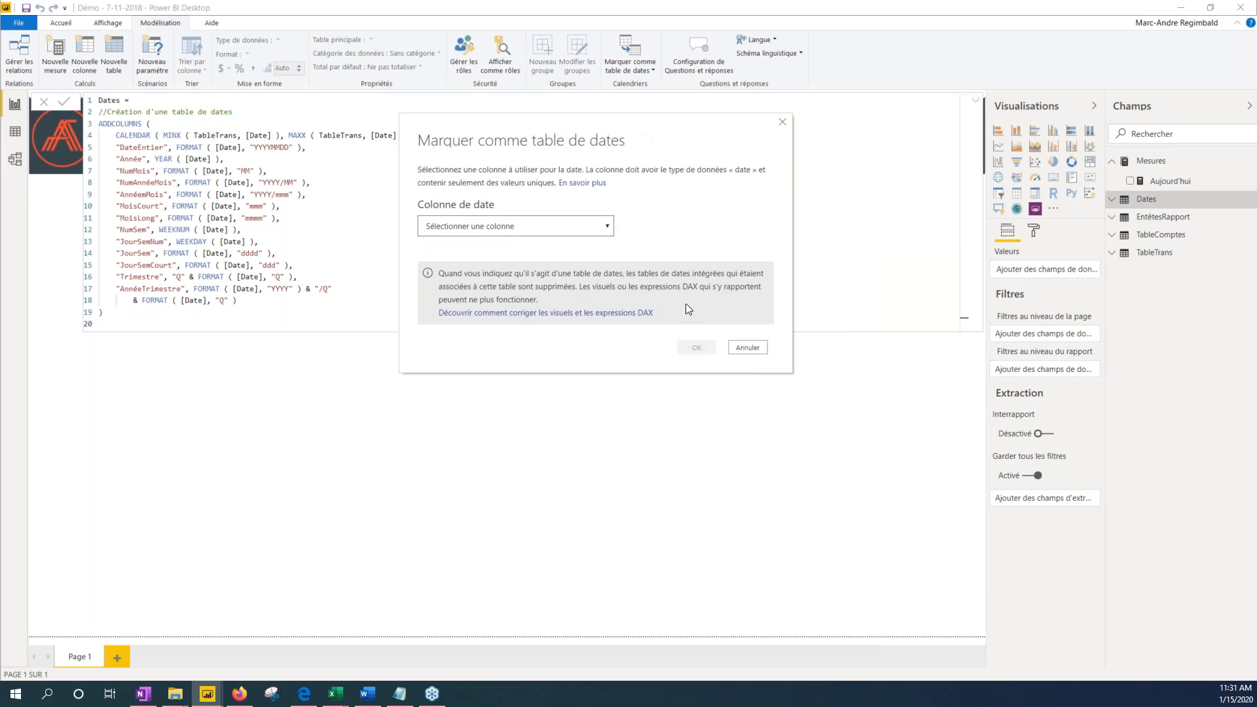
pyautogui.click(607, 226)
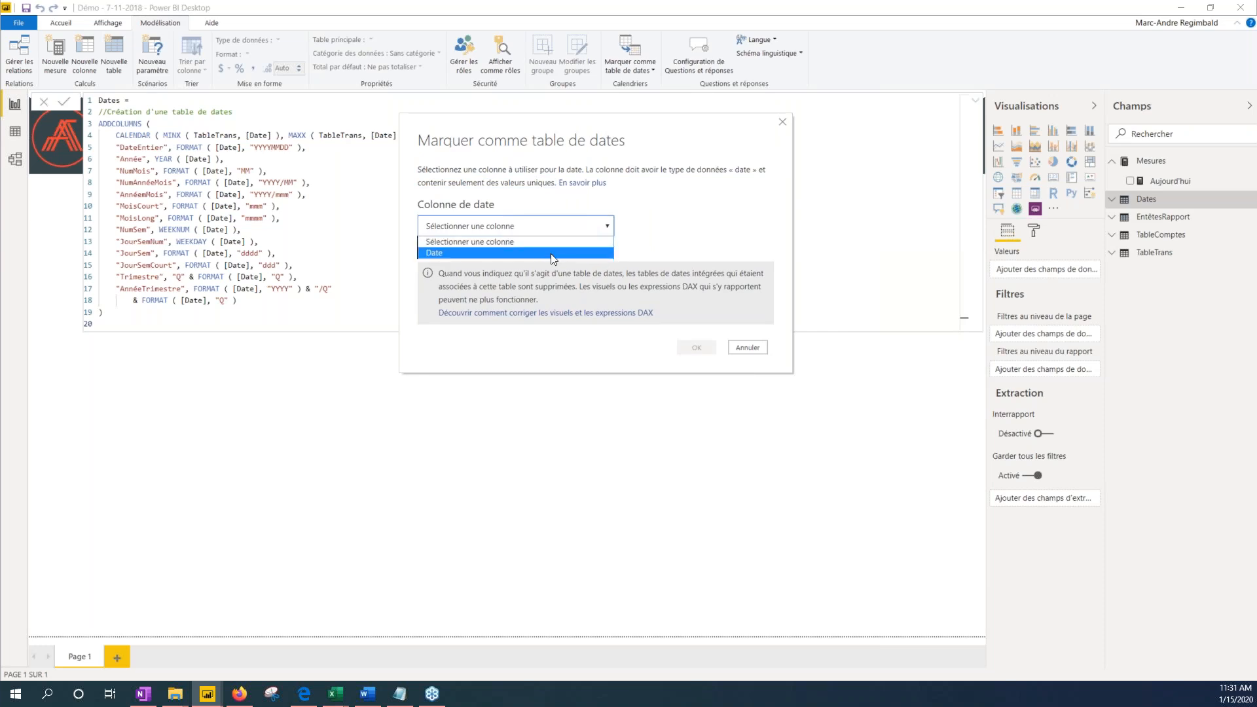
pyautogui.click(551, 254)
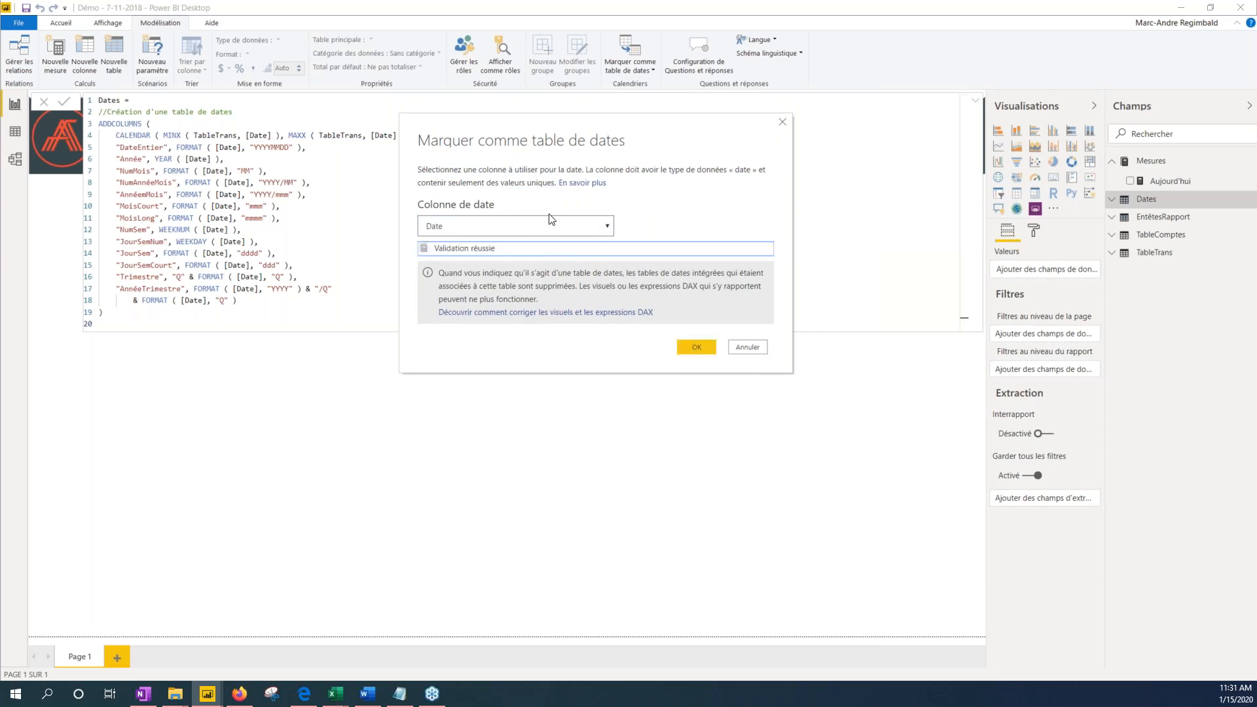
pyautogui.click(694, 340)
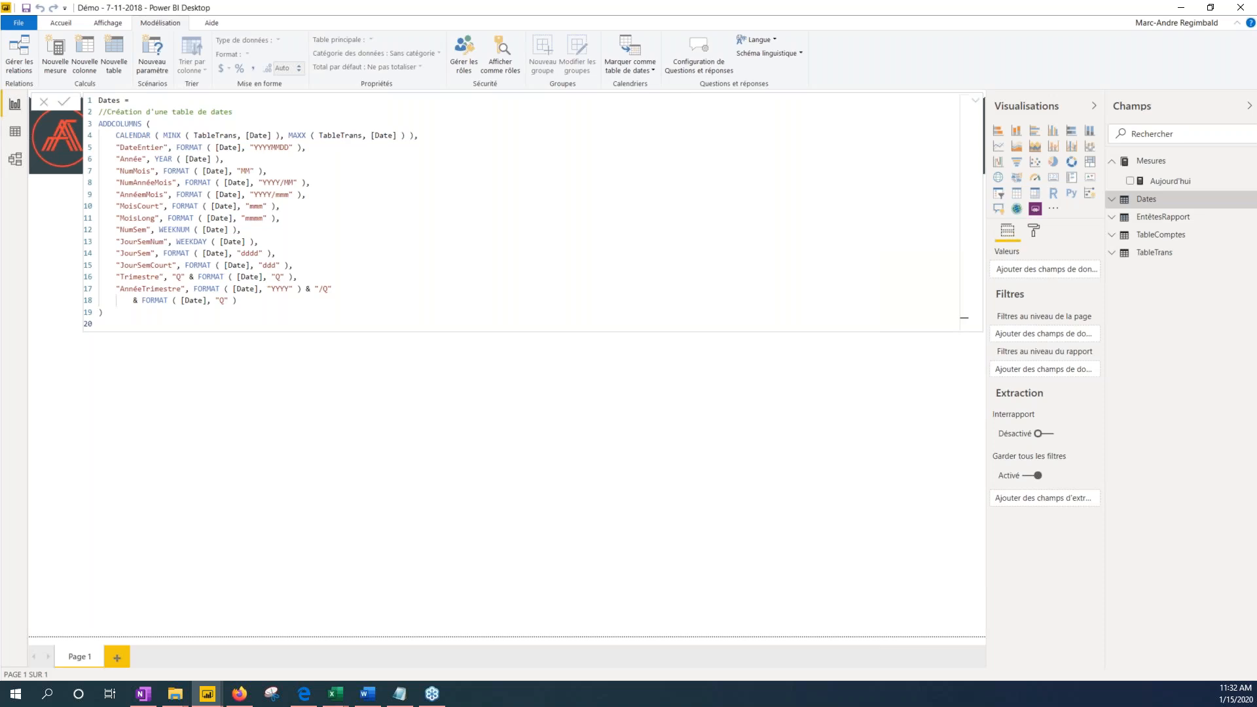
pyautogui.click(421, 399)
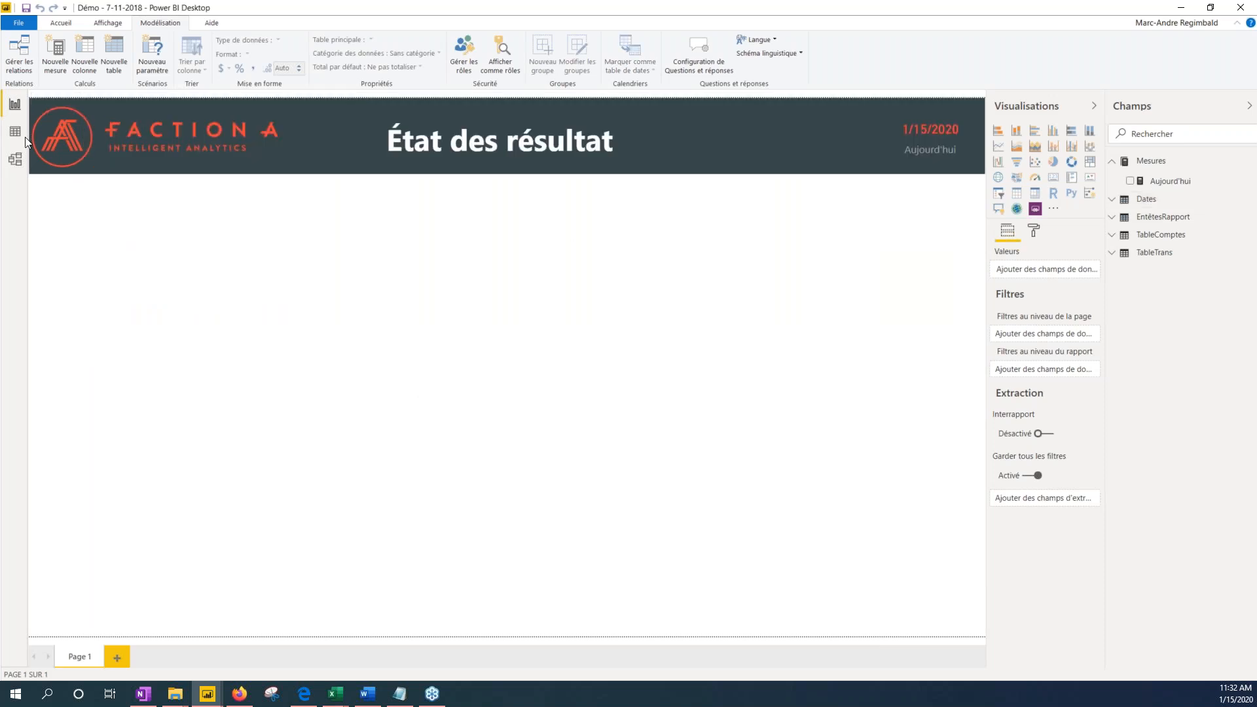
# Spread out TableTrans and TableComptes in the model diagram and relate the Date column of Dates to Date in TableTrans
pyautogui.click(15, 159)
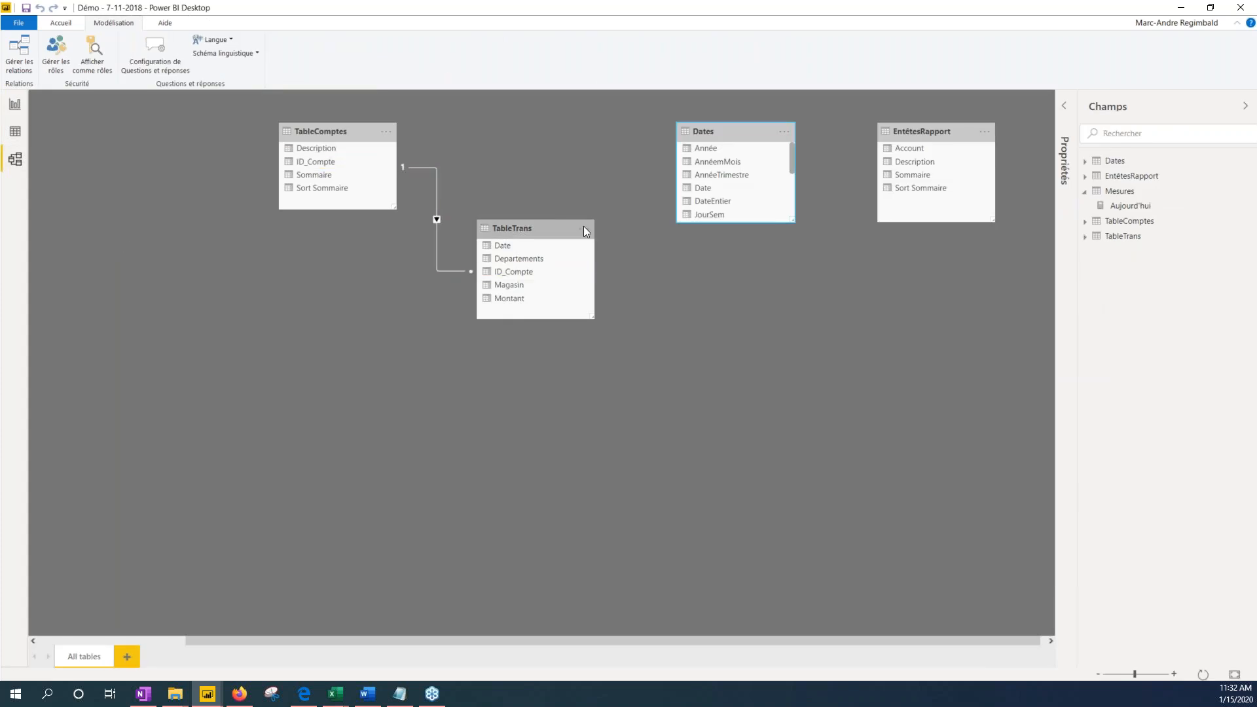
pyautogui.moveTo(541, 236); pyautogui.dragTo(490, 290)
pyautogui.moveTo(328, 133); pyautogui.dragTo(265, 133)
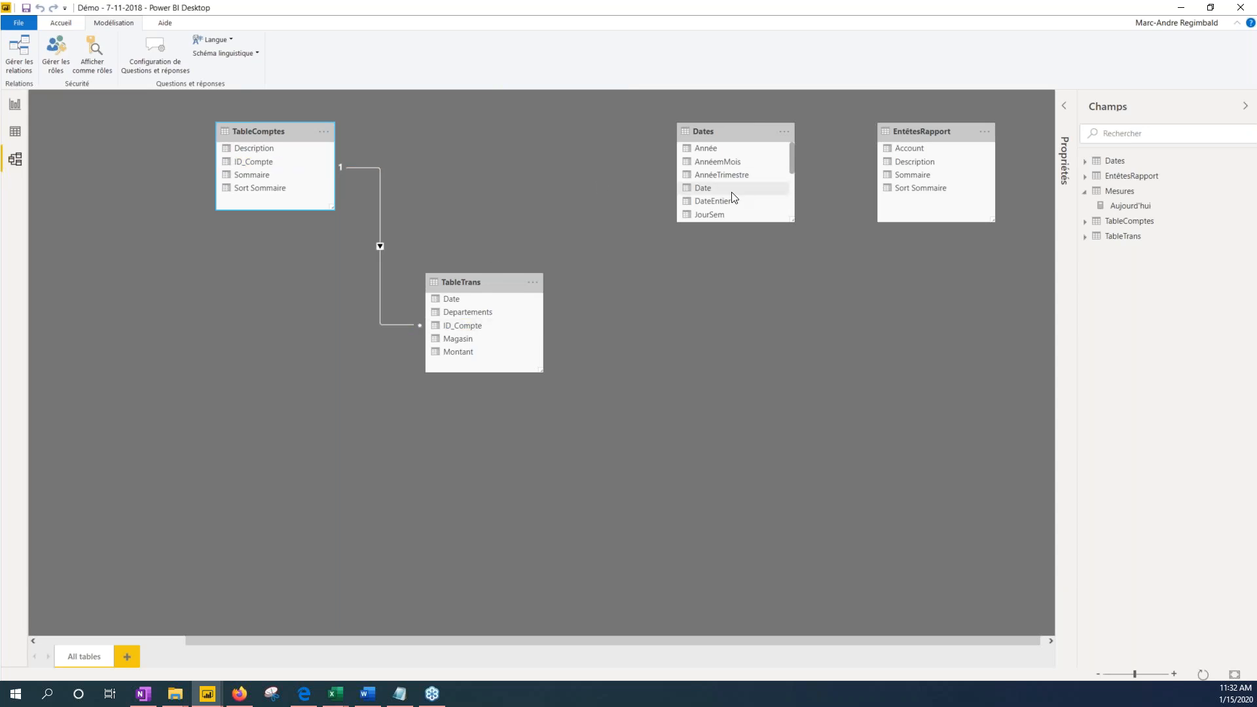
pyautogui.moveTo(716, 187); pyautogui.dragTo(505, 307)
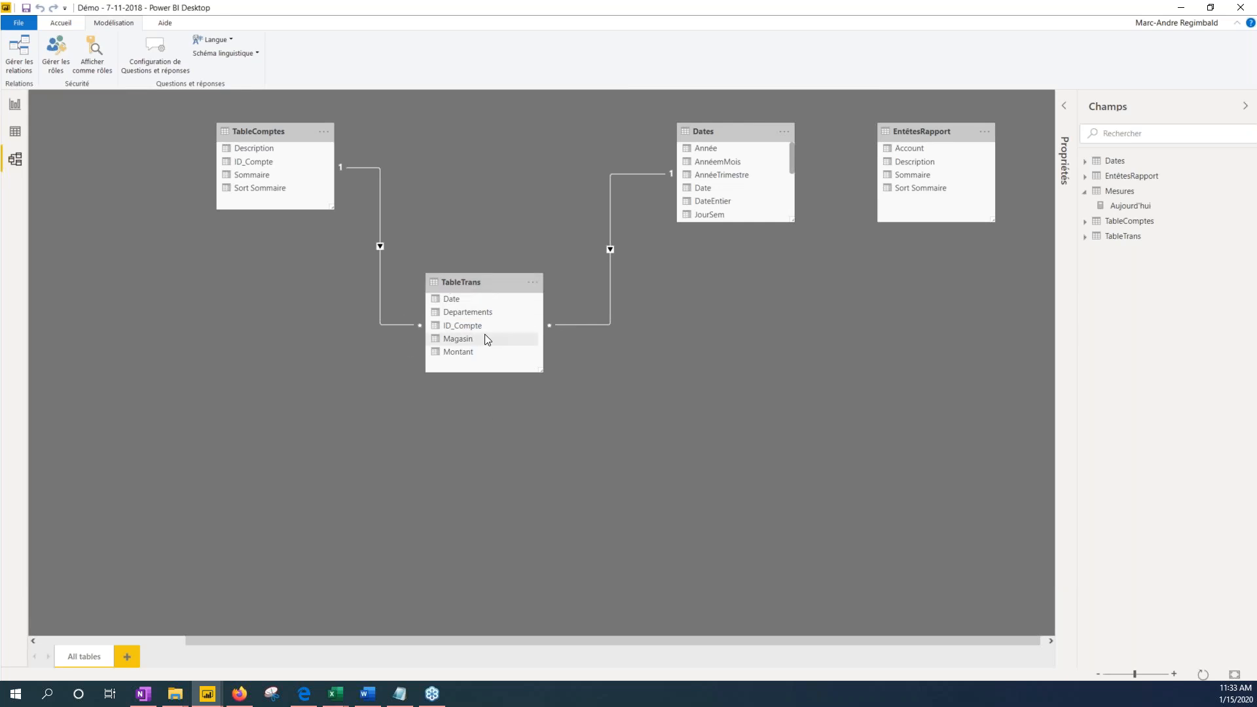
# Create the measure Excédent Brut in Mesures: CALCULATE of summed TableTrans[Montant] for "Chiffre d'affaires" minus the same for "Coût des marchandises vendues"
pyautogui.click(14, 105)
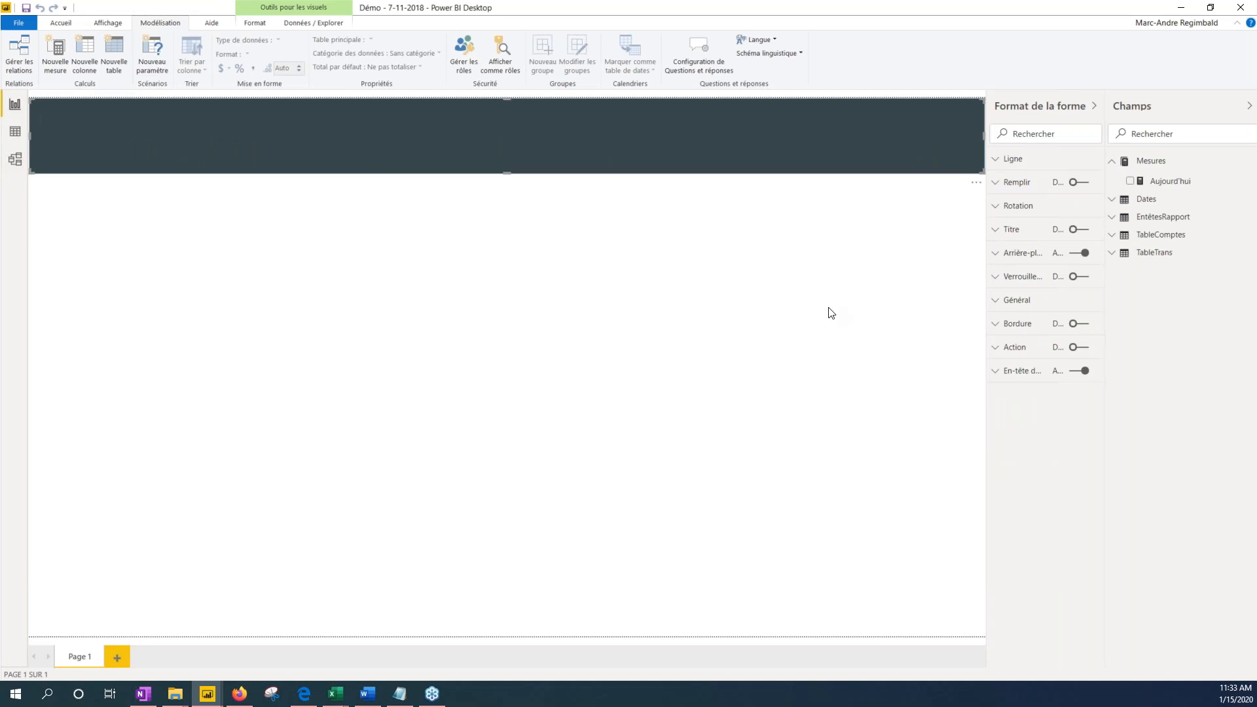
pyautogui.click(805, 324)
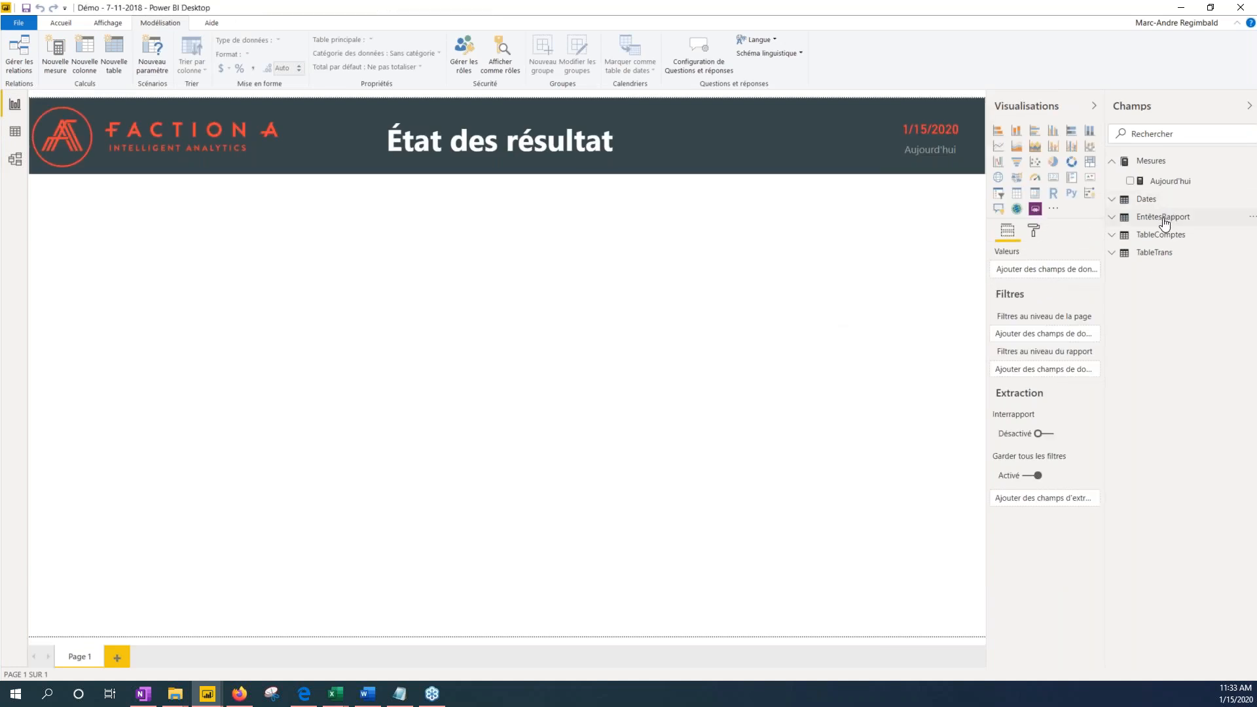
pyautogui.hotkey('alt', 'Tab')
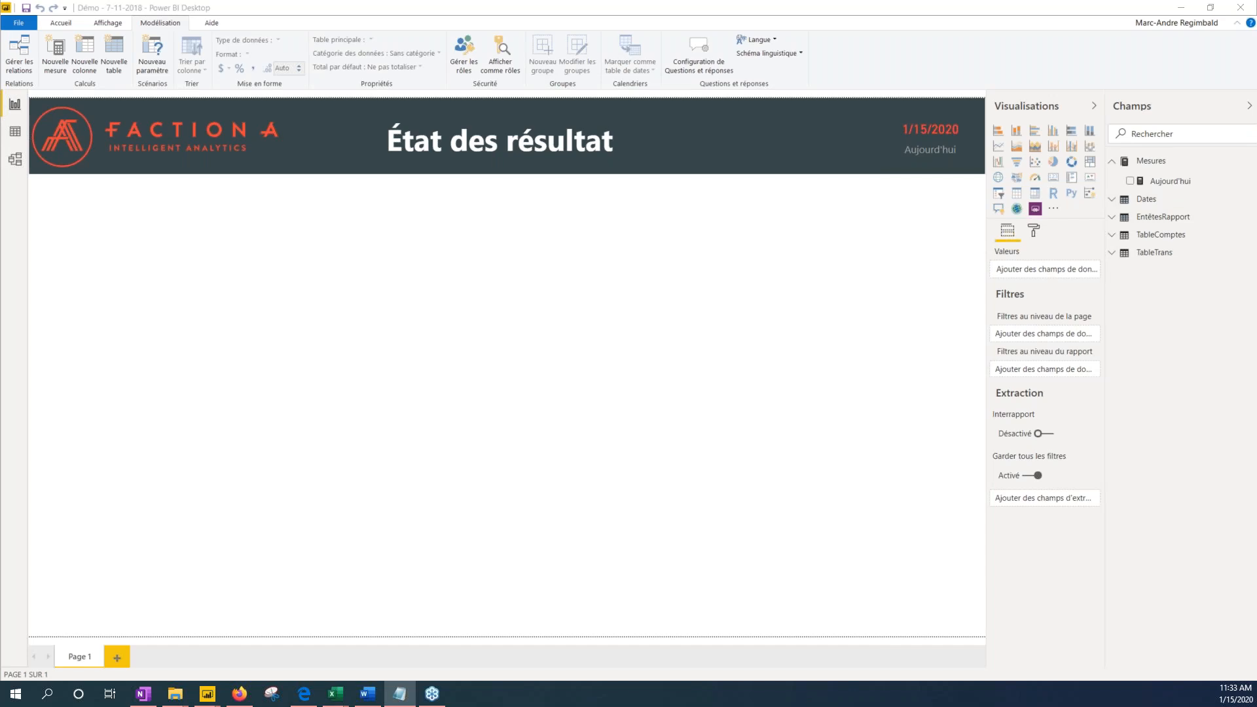
pyautogui.rightClick(1183, 186)
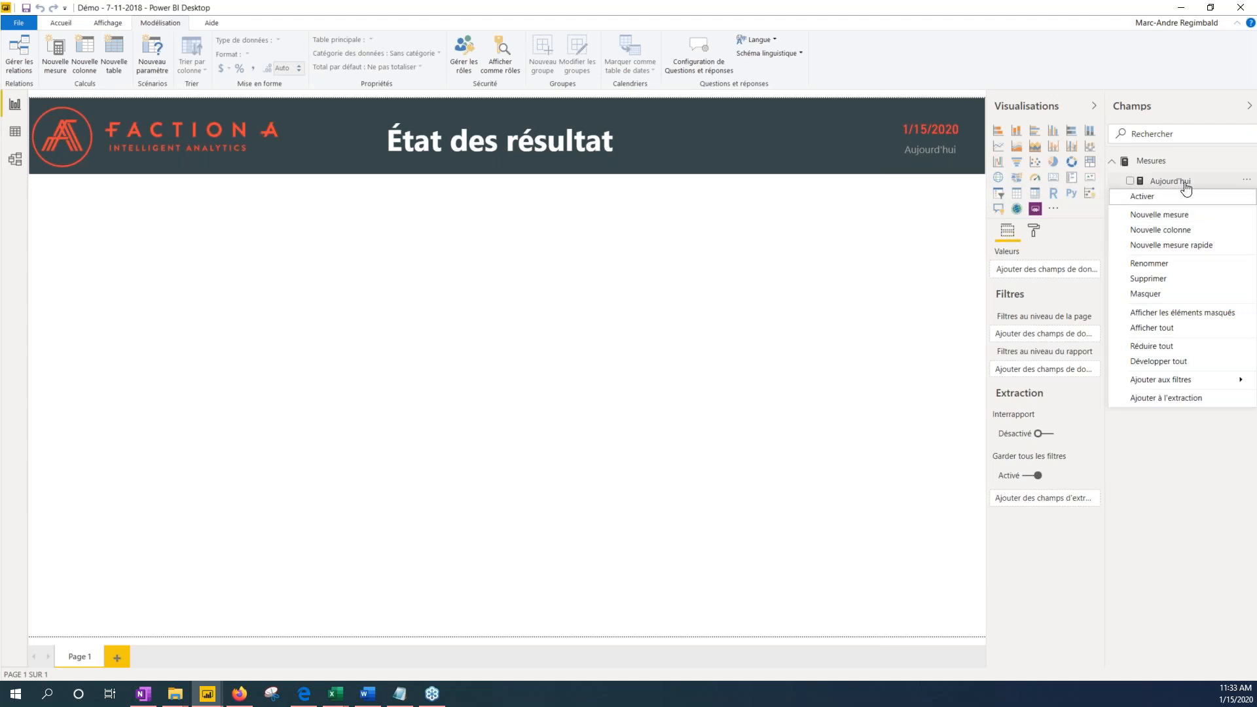
pyautogui.click(1182, 184)
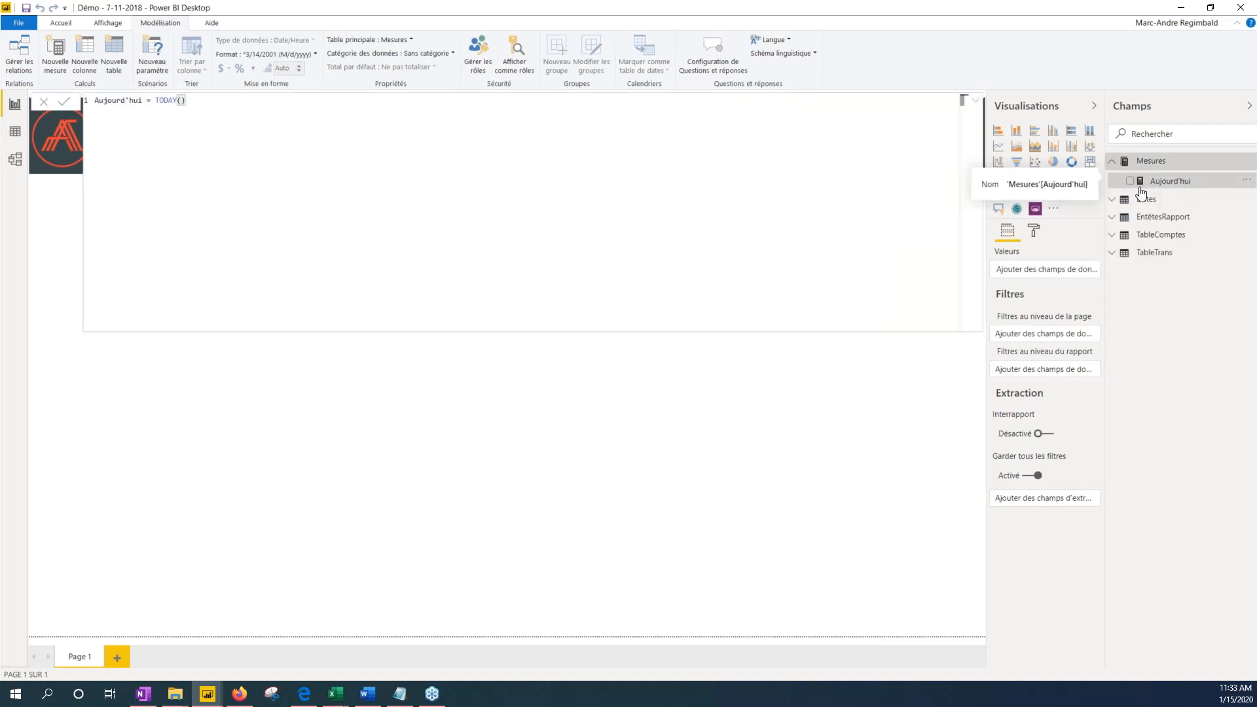
pyautogui.click(976, 100)
pyautogui.click(976, 103)
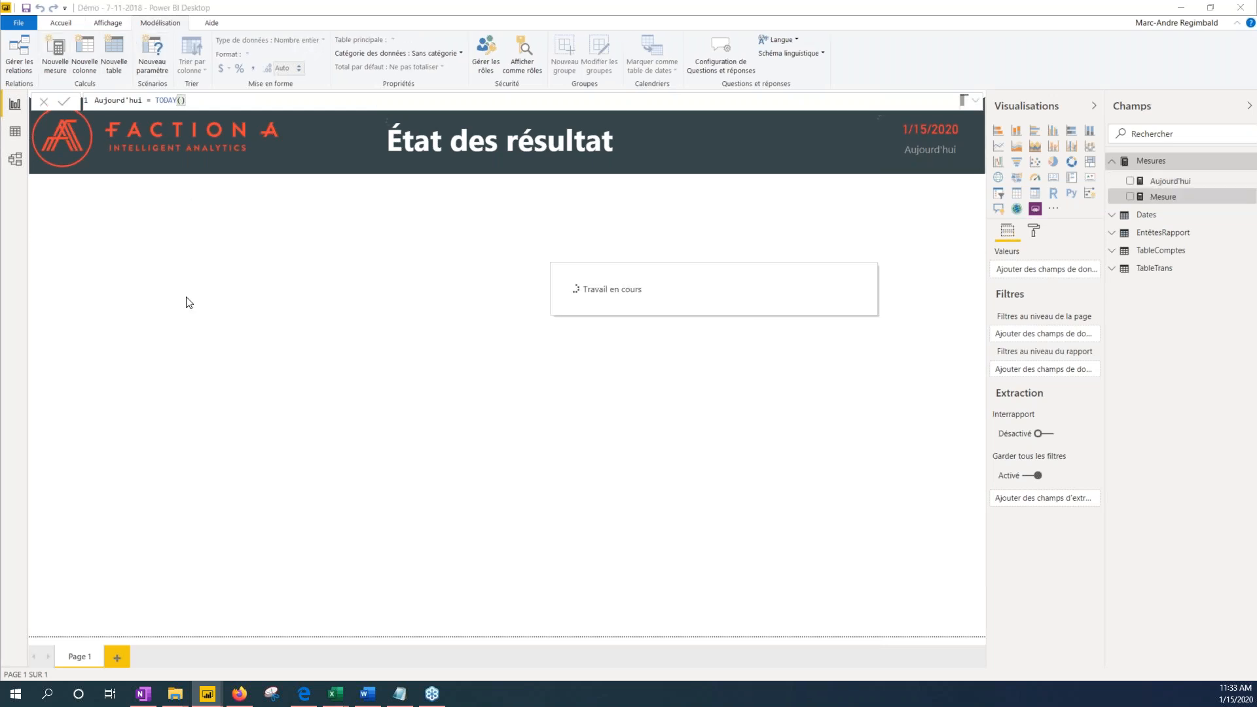
pyautogui.write('Excédent Brut = //Mesure de l\'Excédent brut CALCULATE (     SUM ( TableTrans[Montant] ),     TableComptes[Sommaire] = "Chiffre d\'affaires" )     - CALCULATE (         SUM ( TableTrans[Montant] ),         TableComptes[Sommaire] = "Coût des marchandises vendues"     )')
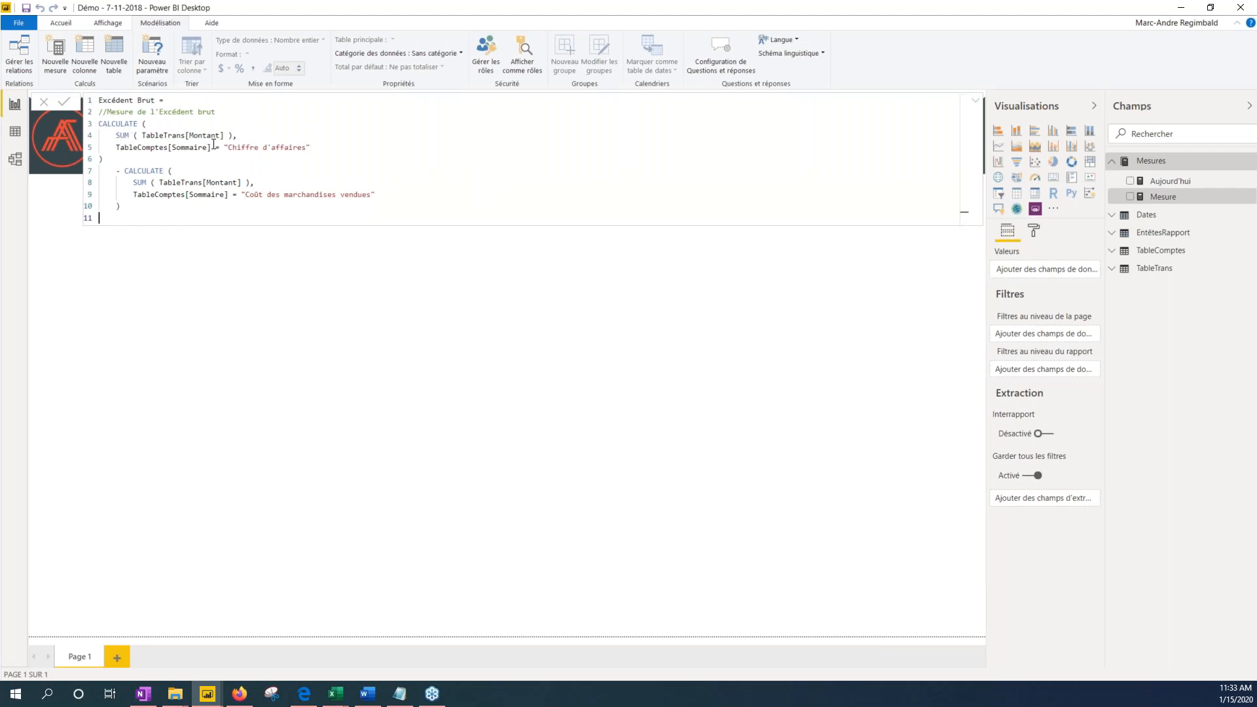
pyautogui.moveTo(337, 148); pyautogui.dragTo(126, 135)
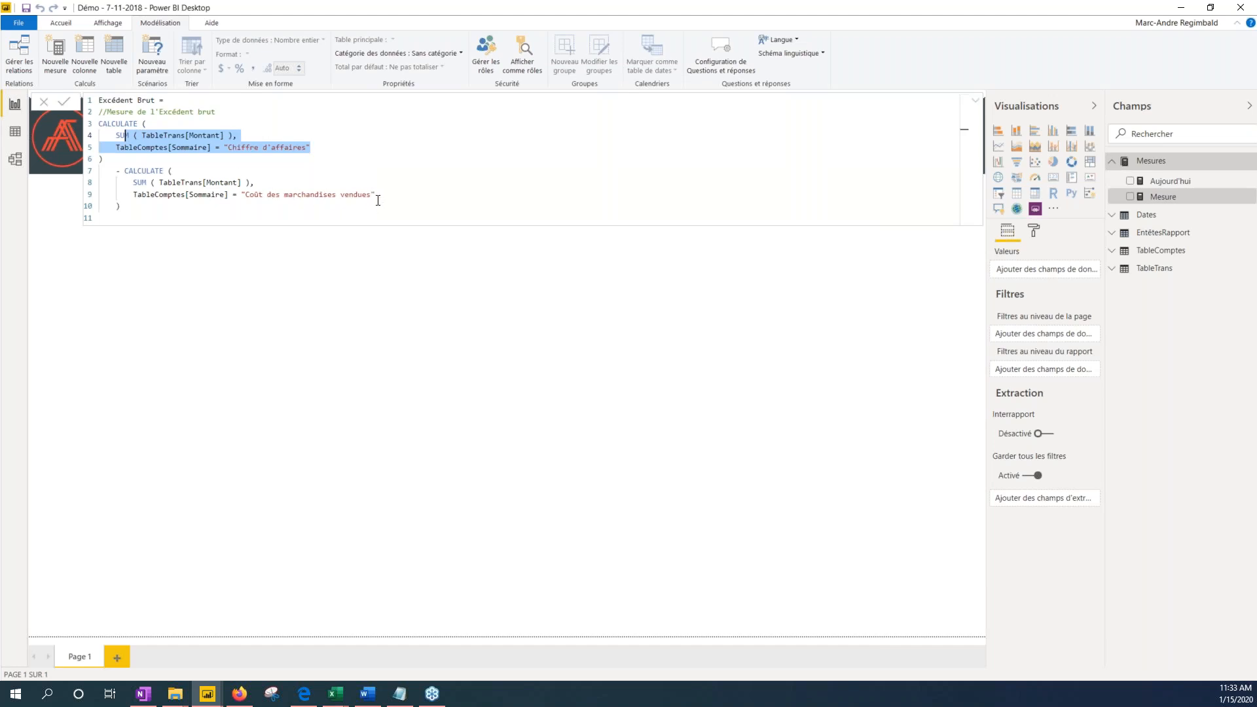
pyautogui.moveTo(376, 194); pyautogui.dragTo(154, 195)
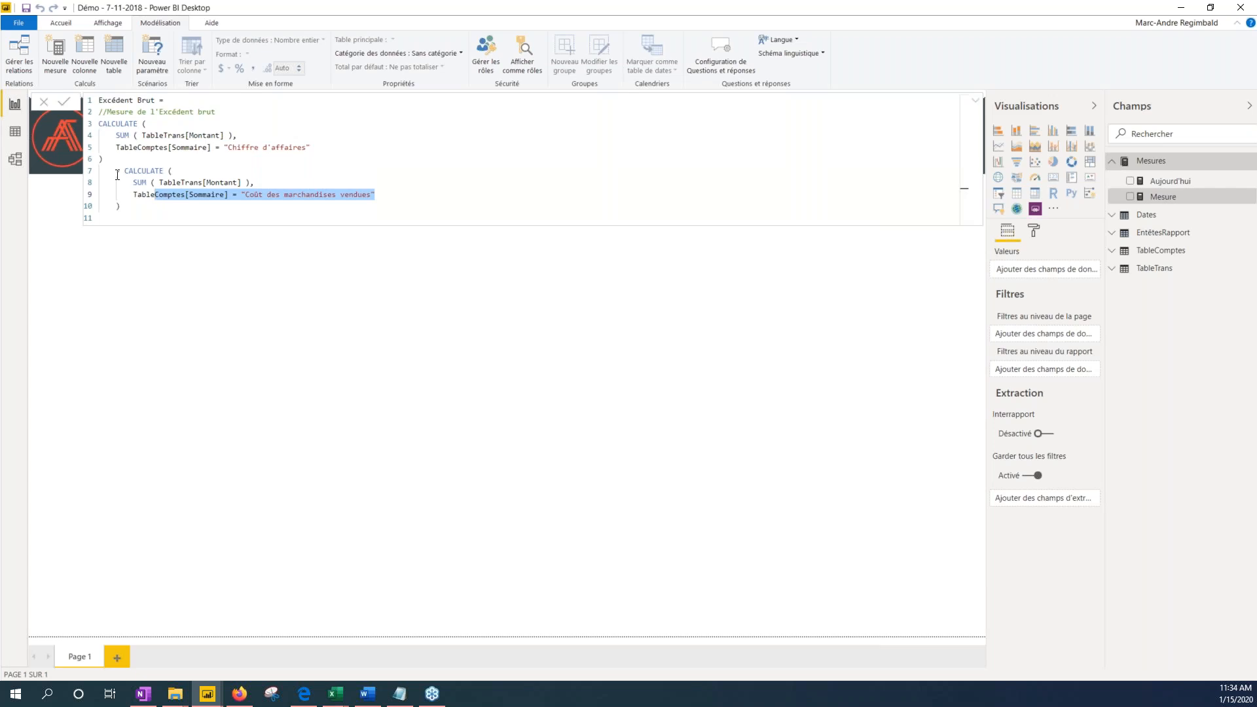
pyautogui.click(64, 103)
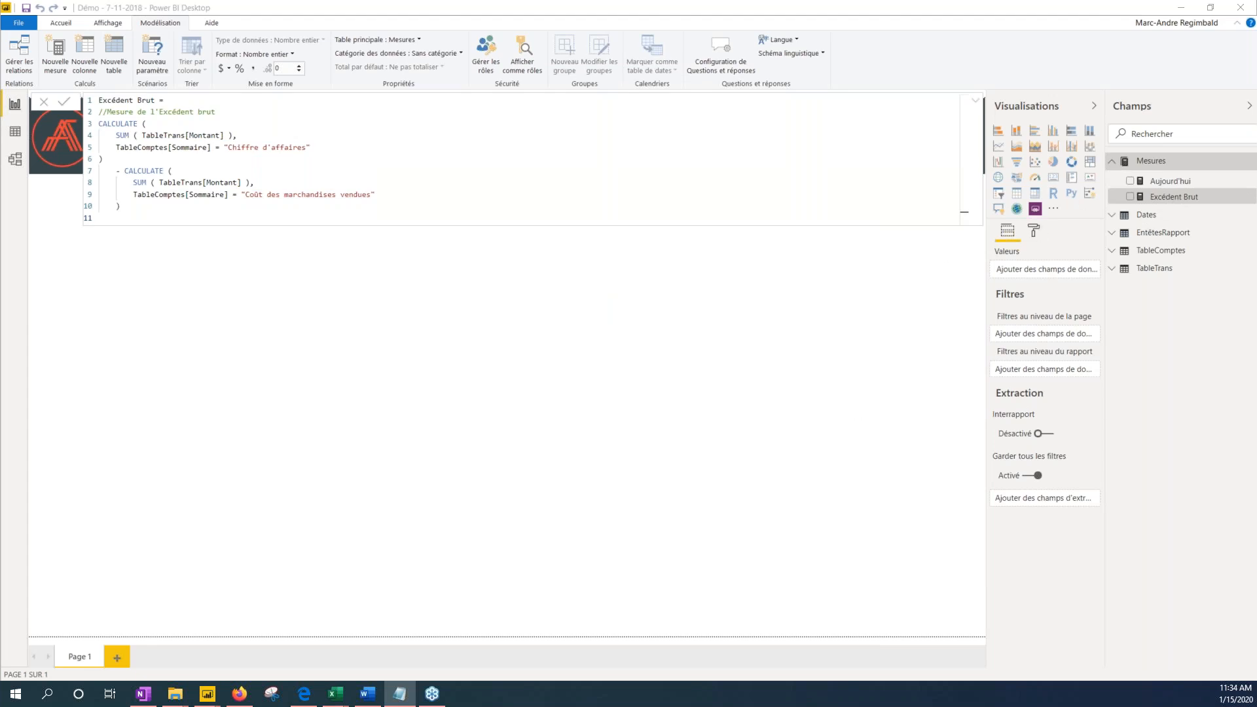
# Create the measure Excédent Net as [Excédent Brut] minus the summed Montant for Frais administratifs, Frais de ventes, Frais d'opération and Autres dépenses
pyautogui.click(1174, 200)
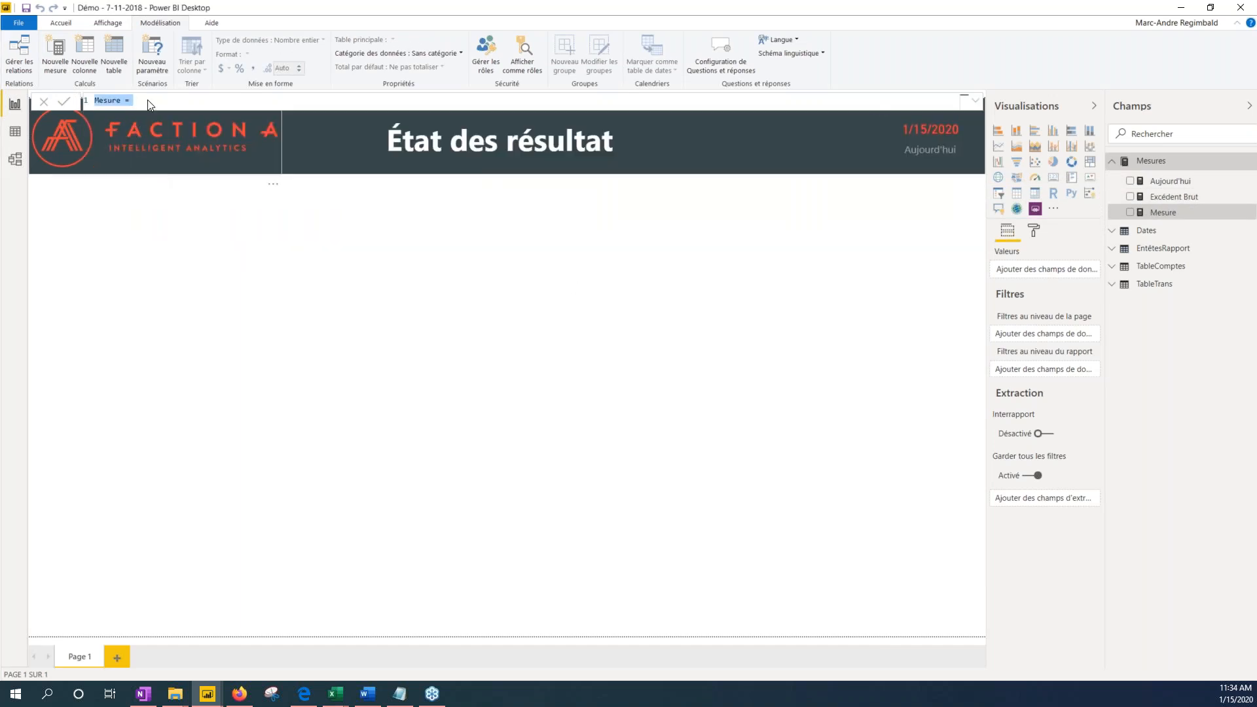
pyautogui.hotkey('ctrl', 'v')
pyautogui.click(386, 129)
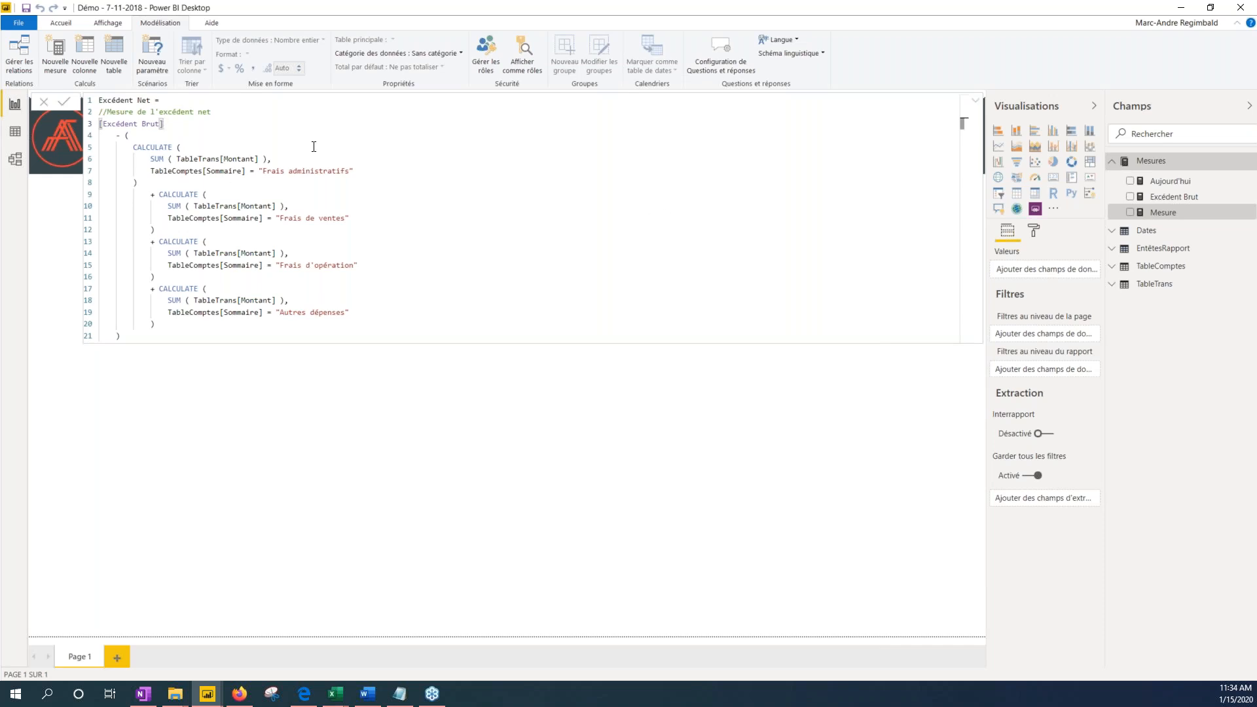
pyautogui.moveTo(188, 123); pyautogui.dragTo(97, 125)
pyautogui.moveTo(354, 172); pyautogui.dragTo(118, 160)
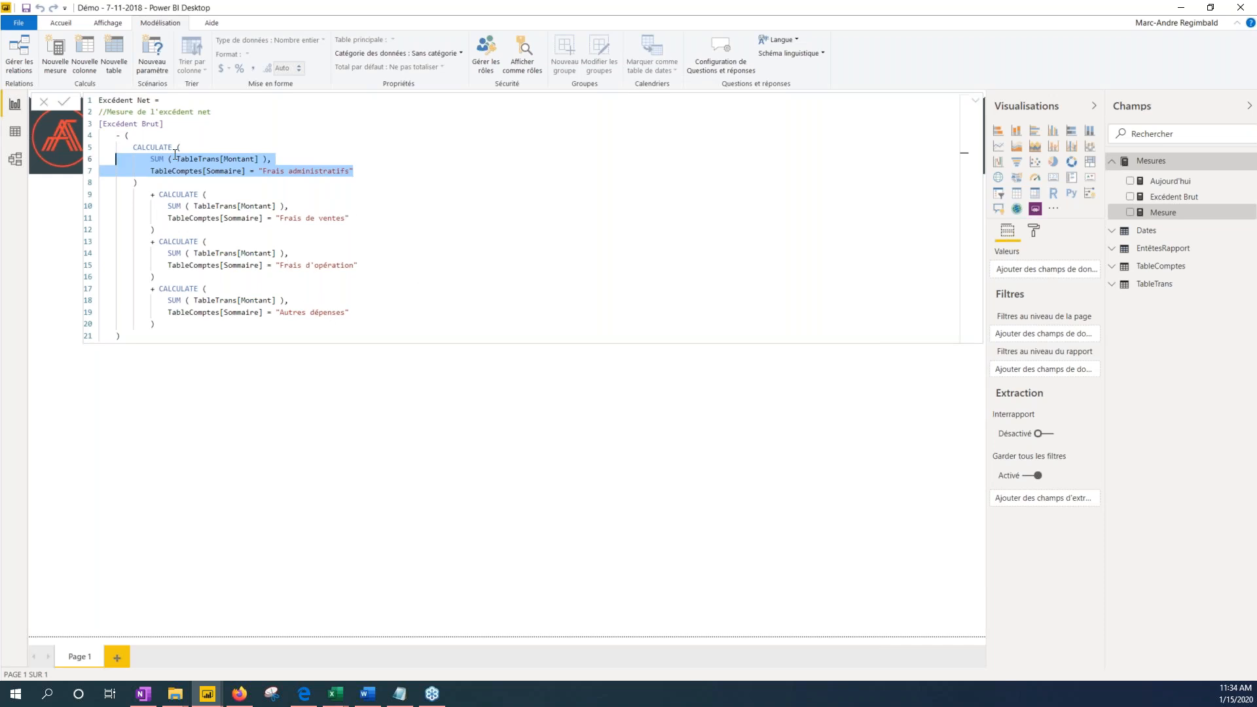
pyautogui.click(64, 101)
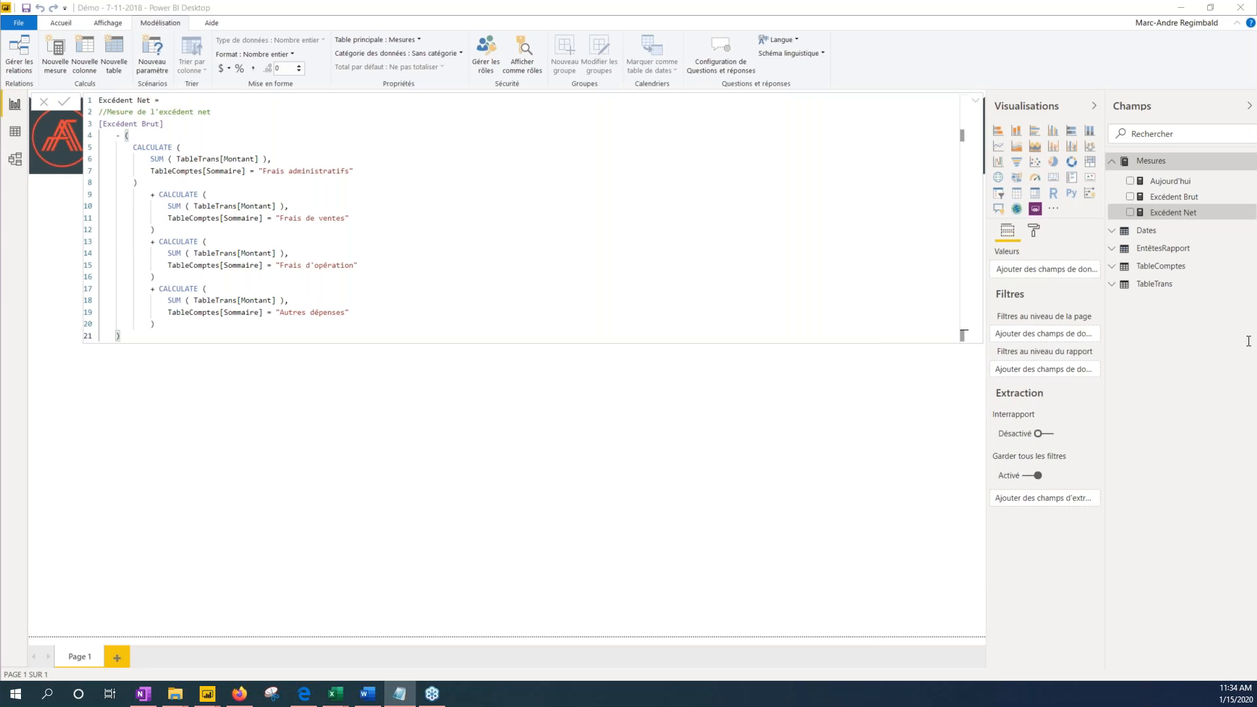
# Create the measure Total des frais, summing TableTrans[Montant] with TableComptes filtered to Frais de ventes, Frais d'opération or Frais administratifs
pyautogui.rightClick(1172, 215)
pyautogui.click(1176, 245)
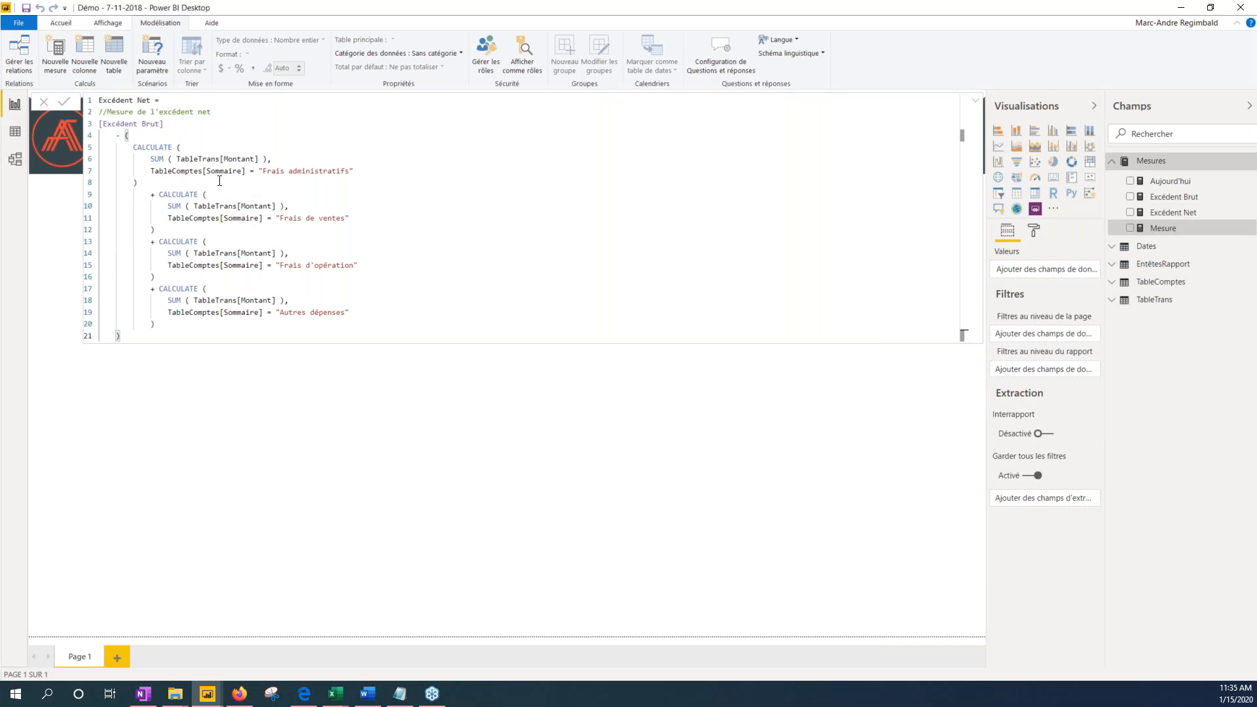
pyautogui.write('Total des frais = //Mesures du total des frais CALCULATE (     SUM ( TableTrans[Montant] ),     FILTER (         TableComptes,         TableComptes[Sommaire] = "Frais de ventes"             || TableComptes[Sommaire] = "Frais d\'opération"             || TableComptes[Sommaire] = "Frais administratifs"     ) )')
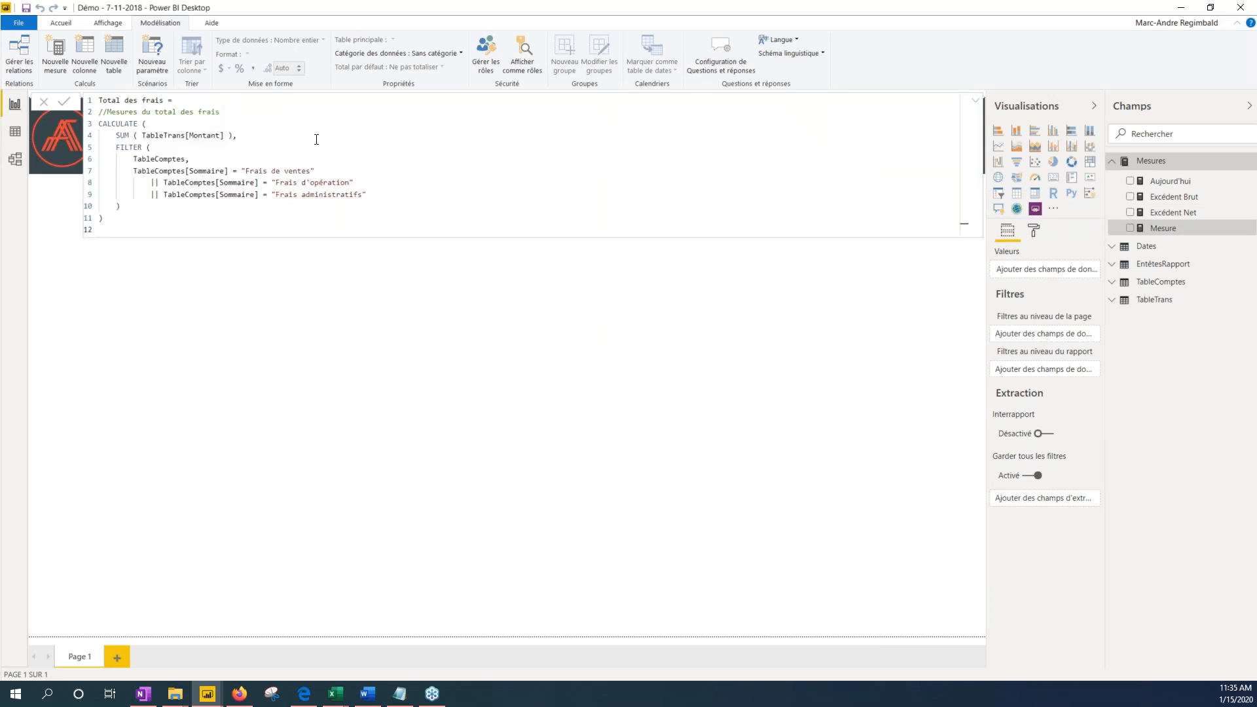
pyautogui.click(455, 148)
pyautogui.moveTo(107, 135); pyautogui.dragTo(251, 134)
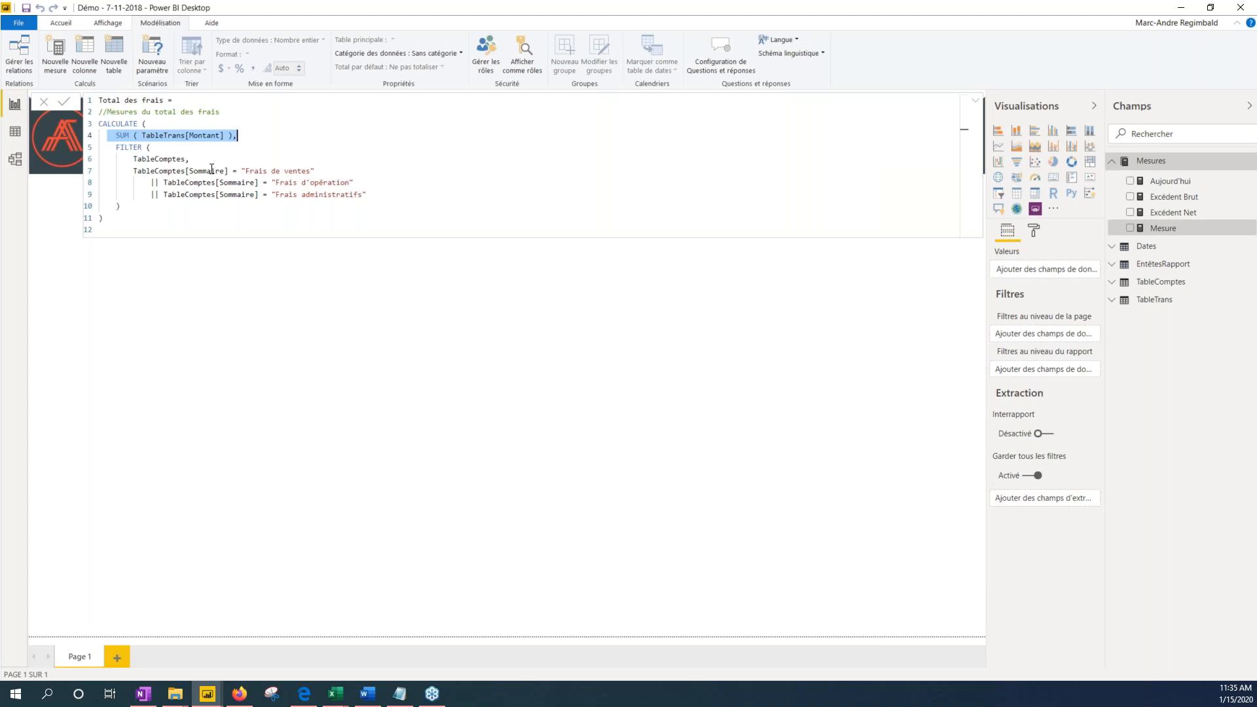
pyautogui.click(64, 101)
# Create the measure BAIIA in Mesures as [Excédent Brut] - [Total des frais], with the comment //BAIIA :)
pyautogui.hotkey('alt', 'Tab')
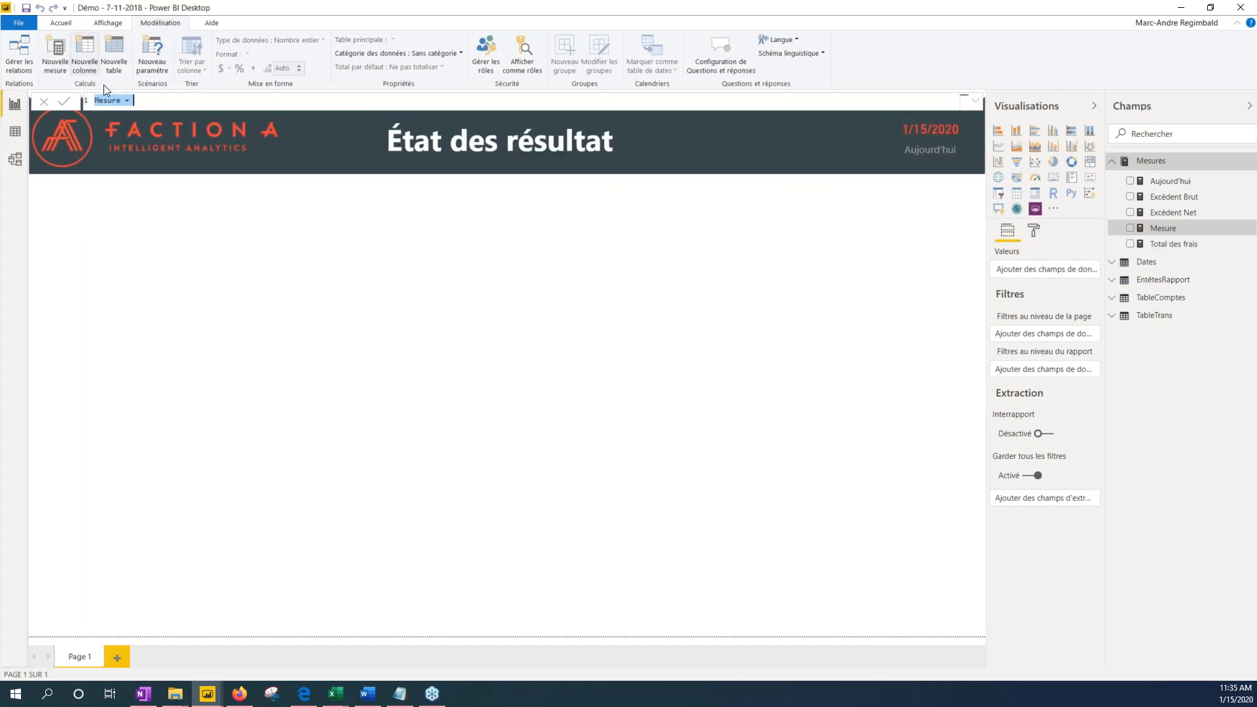
pyautogui.write('BAIIA = //BAIIA :) [Excédent Brut] - [Total des frais]')
pyautogui.click(150, 102)
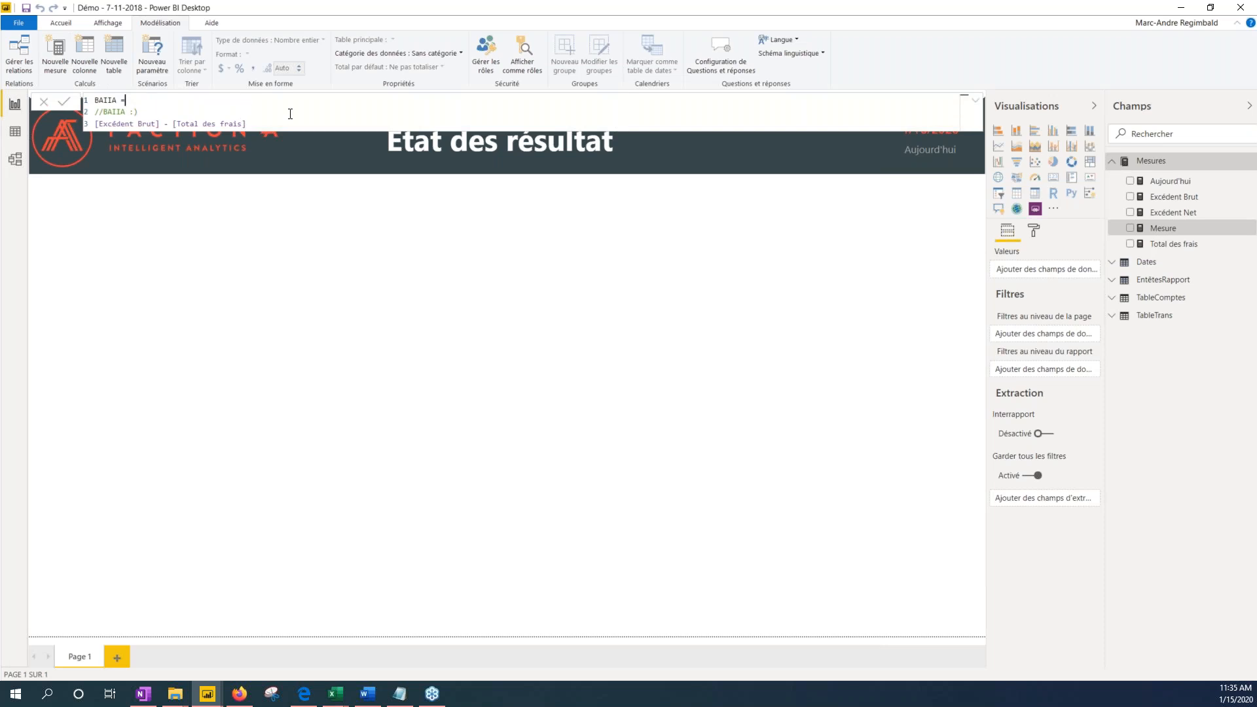
pyautogui.moveTo(285, 126); pyautogui.dragTo(91, 99)
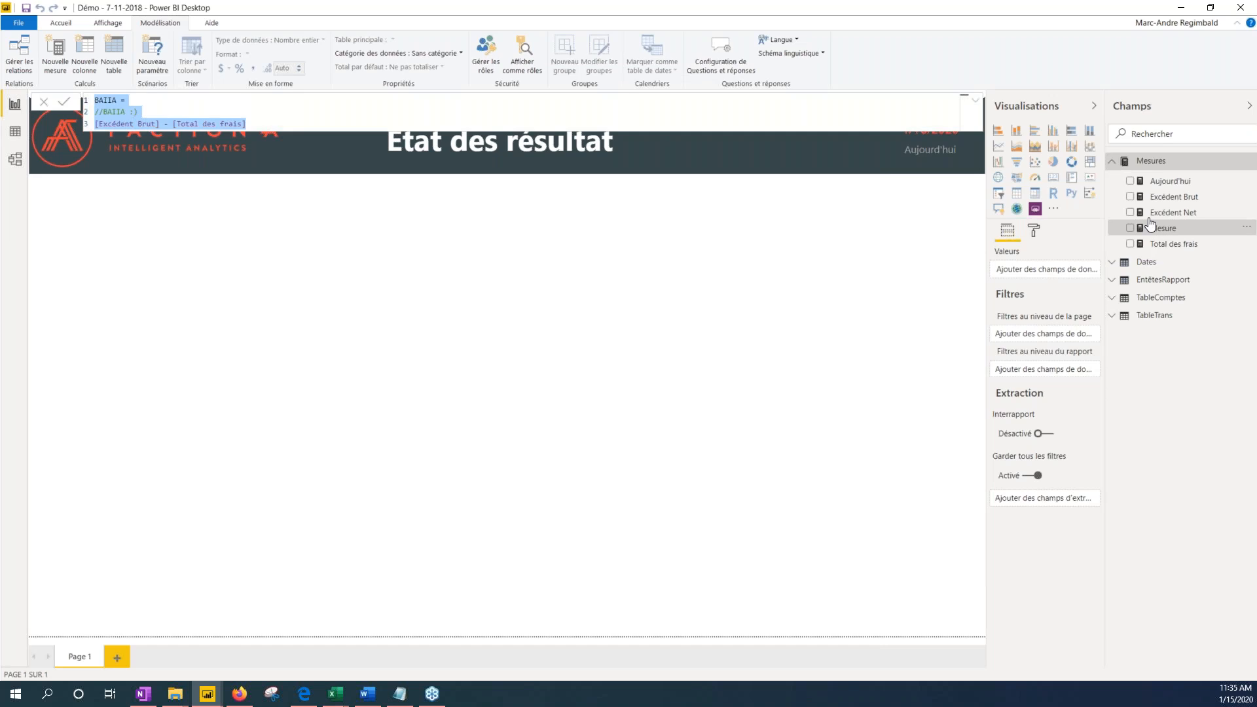
pyautogui.click(63, 101)
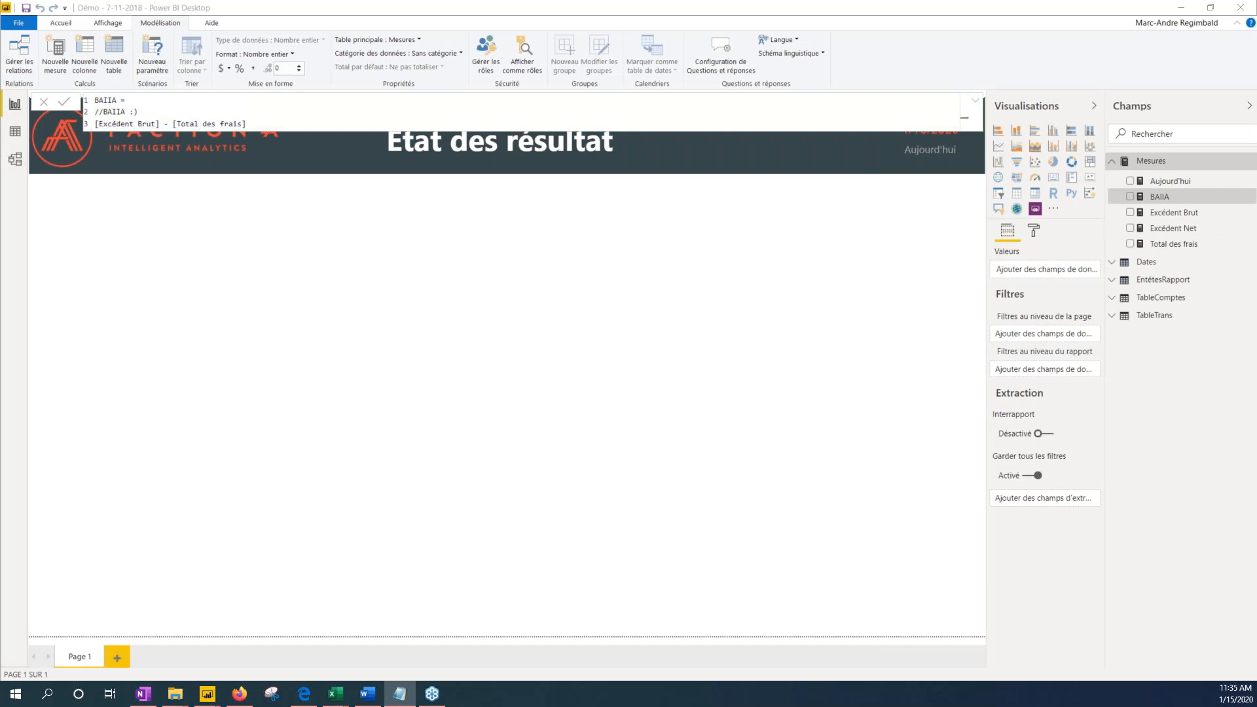
# Create the measure Montants totaux as SUM ( TableTrans[Montant] ), with the comment //Mesure des montants
pyautogui.click(55, 66)
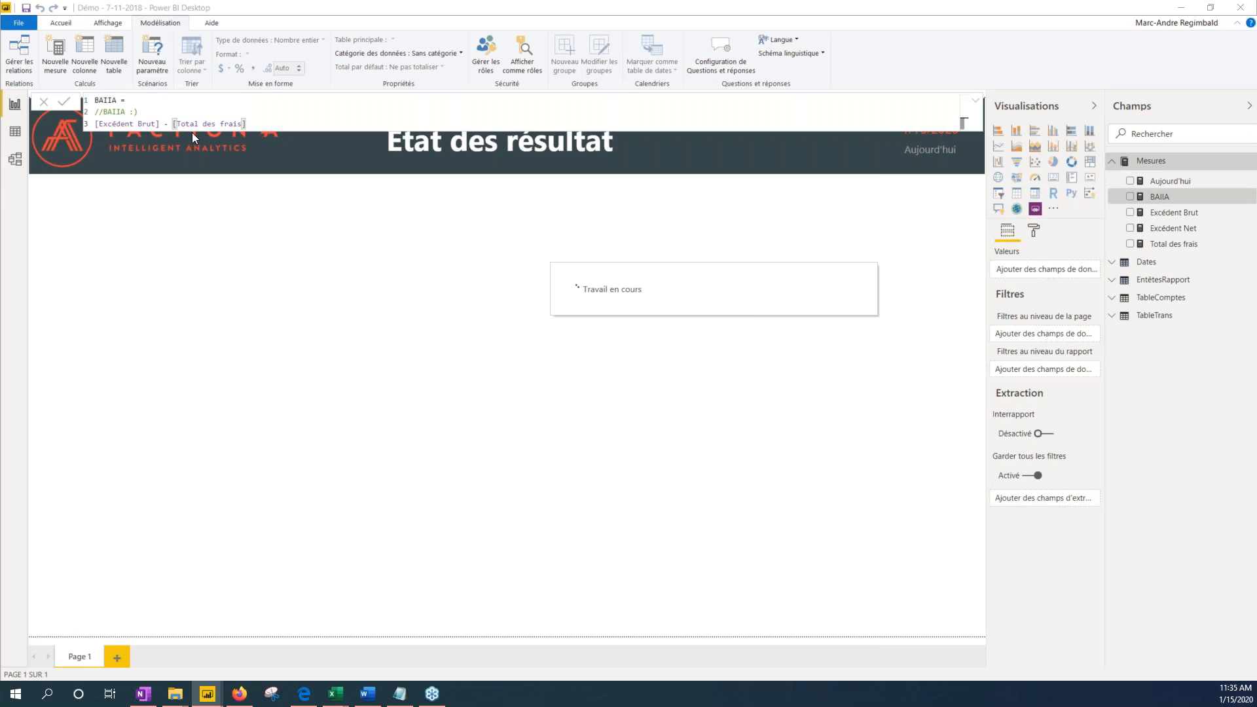
pyautogui.write('Montants totaux = //Mesure des montants SUM ( TableTrans[Montant] )')
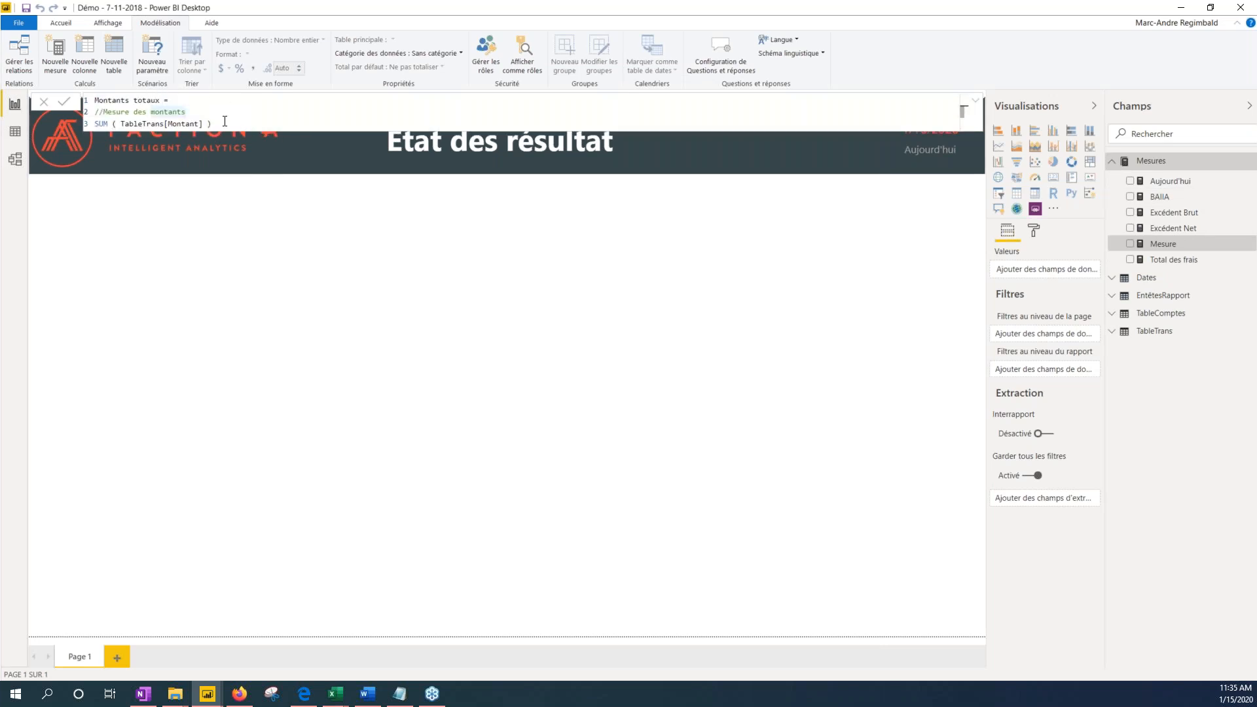
pyautogui.moveTo(225, 121); pyautogui.dragTo(94, 123)
pyautogui.click(65, 102)
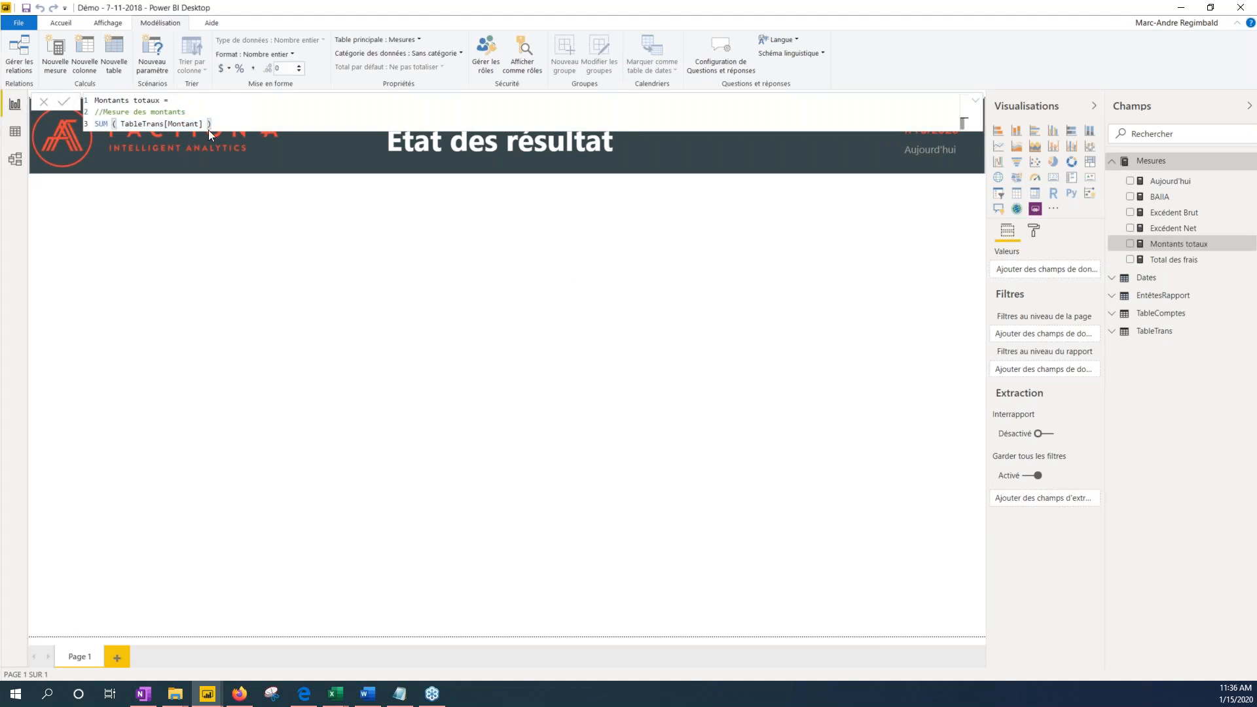
# Insert a matrix visual under the report header and enlarge it to fill roughly the left half of the page
pyautogui.click(801, 345)
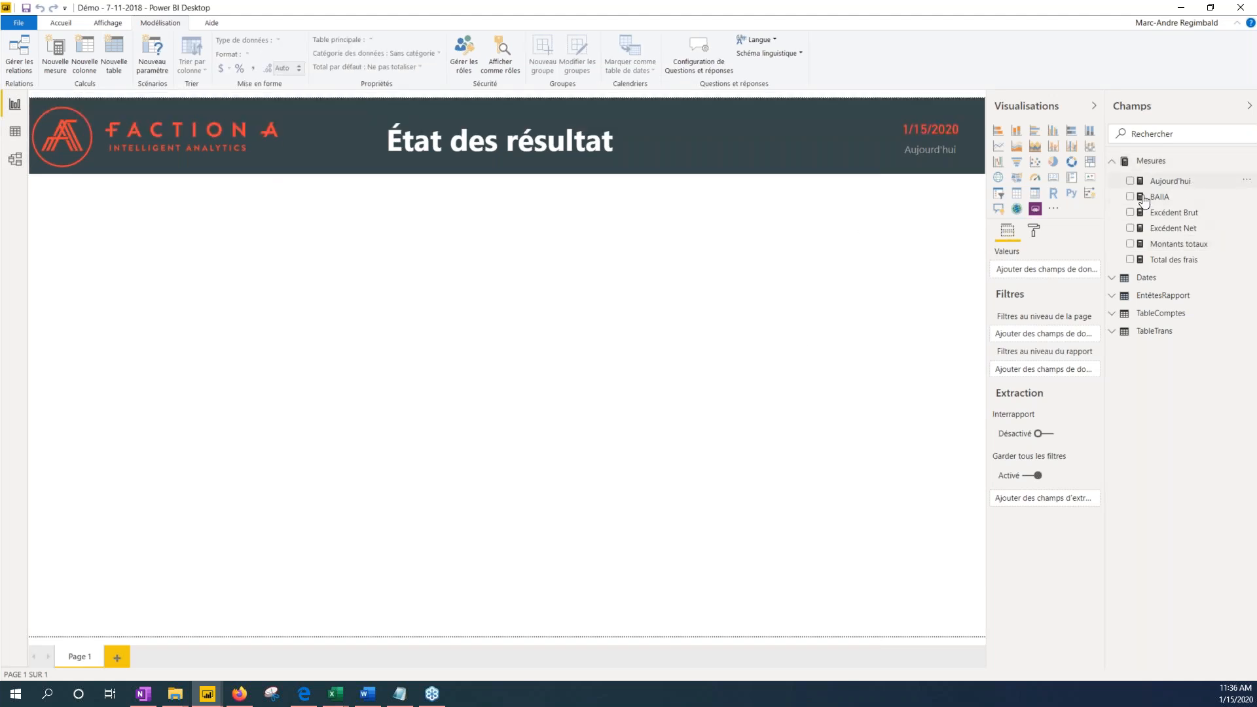
pyautogui.click(1033, 195)
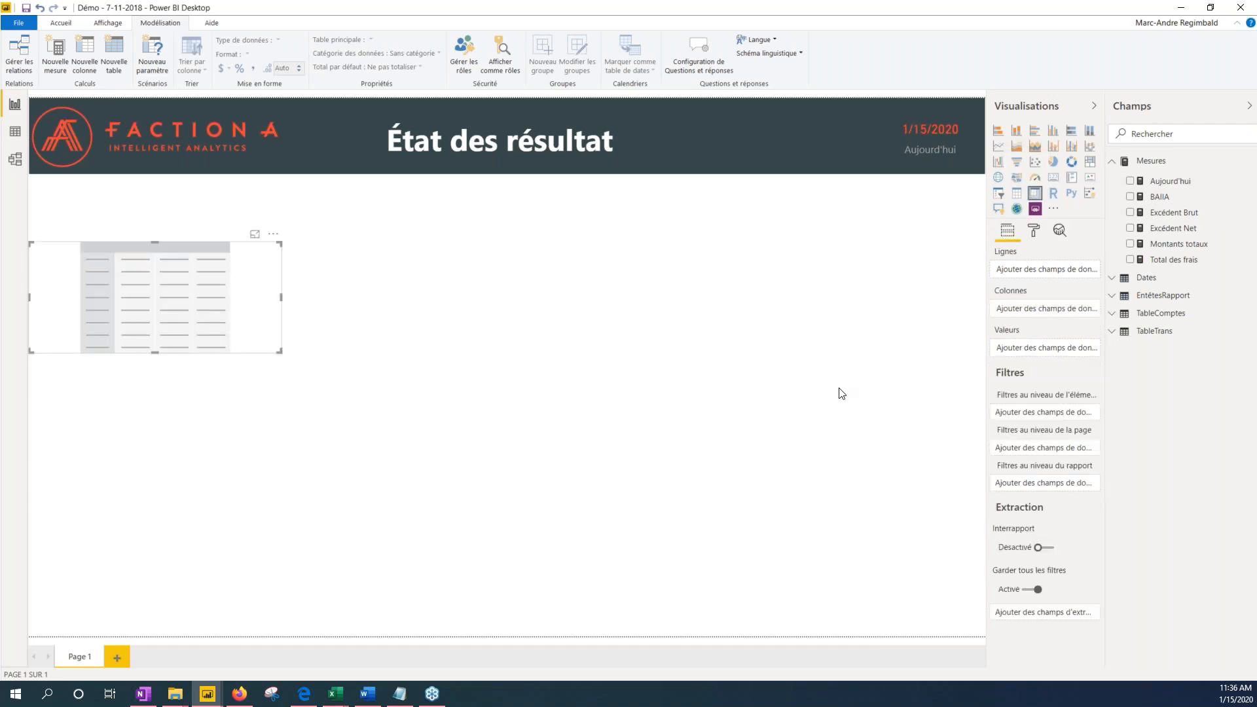
pyautogui.moveTo(279, 351); pyautogui.dragTo(584, 612)
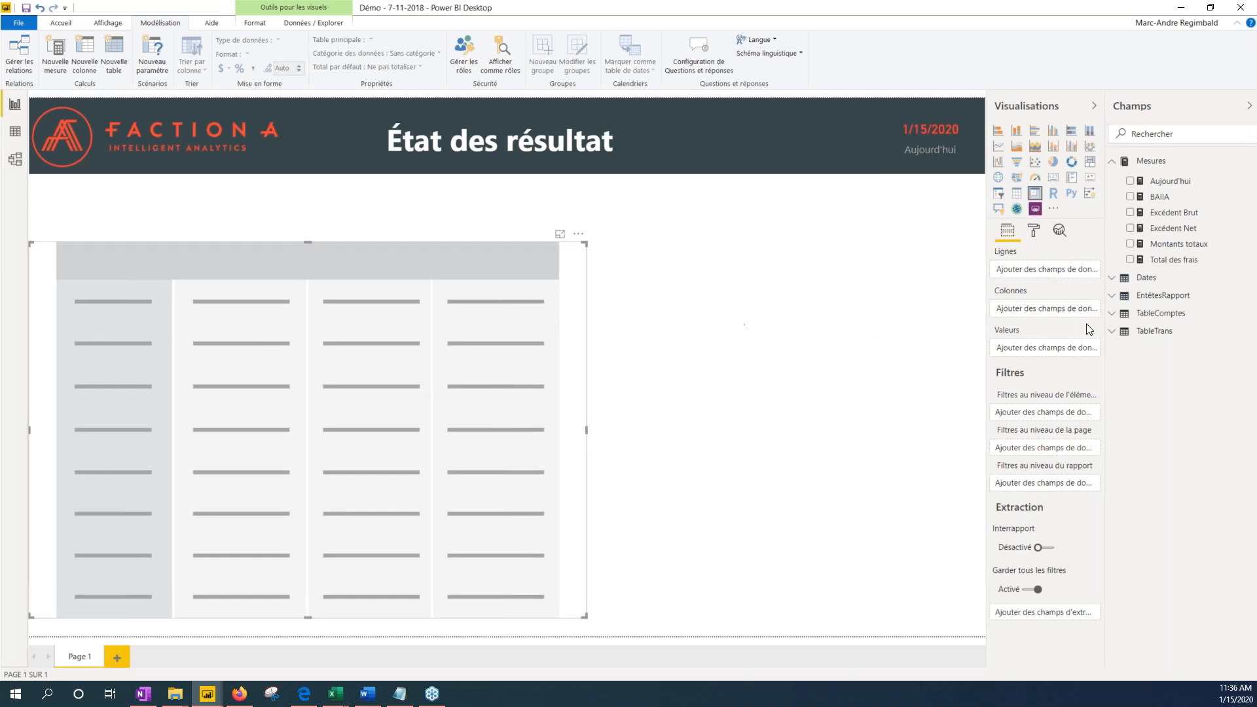
# Add Sommaire, Description and Account from EntêtesRapport, in that order, as the matrix rows
pyautogui.click(1142, 298)
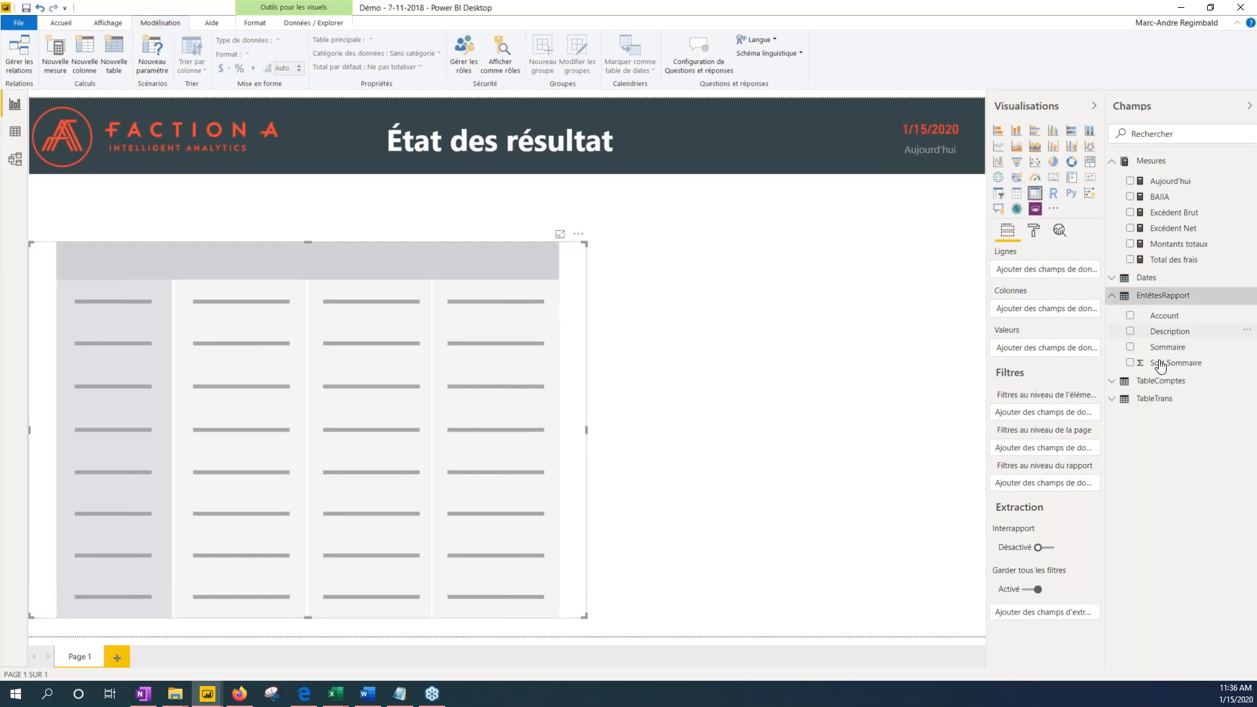
pyautogui.click(976, 101)
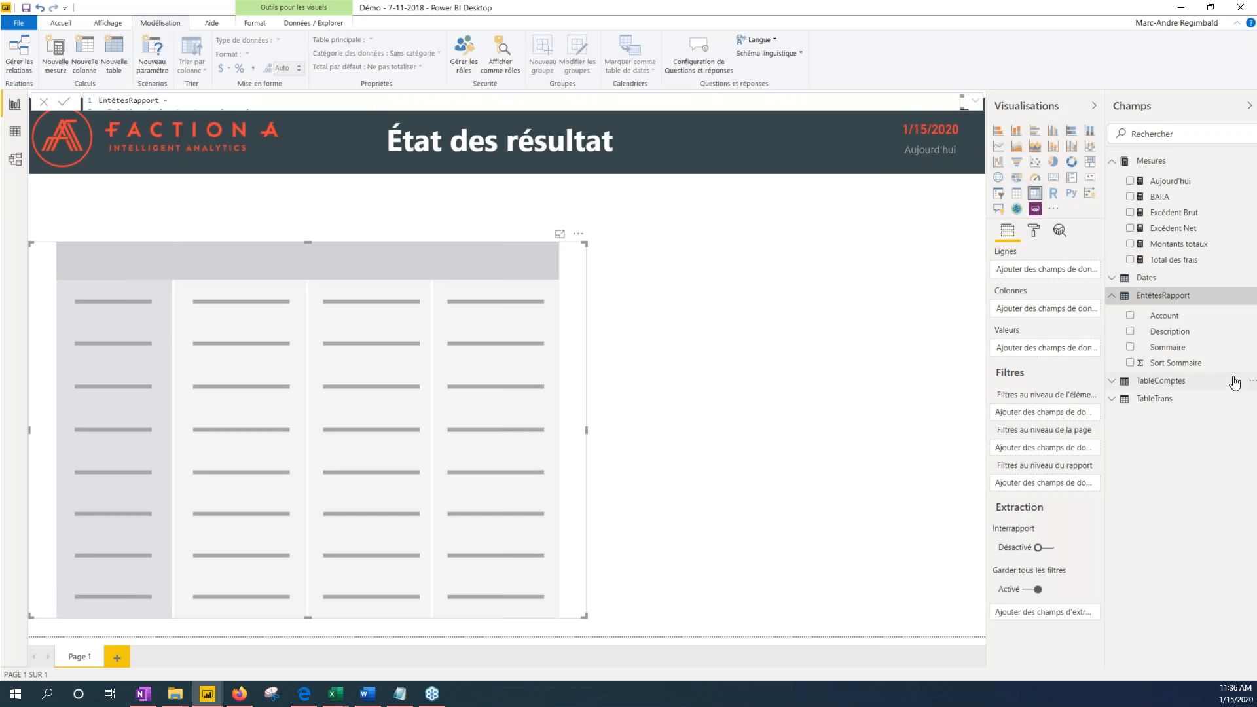
pyautogui.moveTo(1167, 347); pyautogui.dragTo(1048, 269)
pyautogui.moveTo(1169, 332); pyautogui.dragTo(1051, 283)
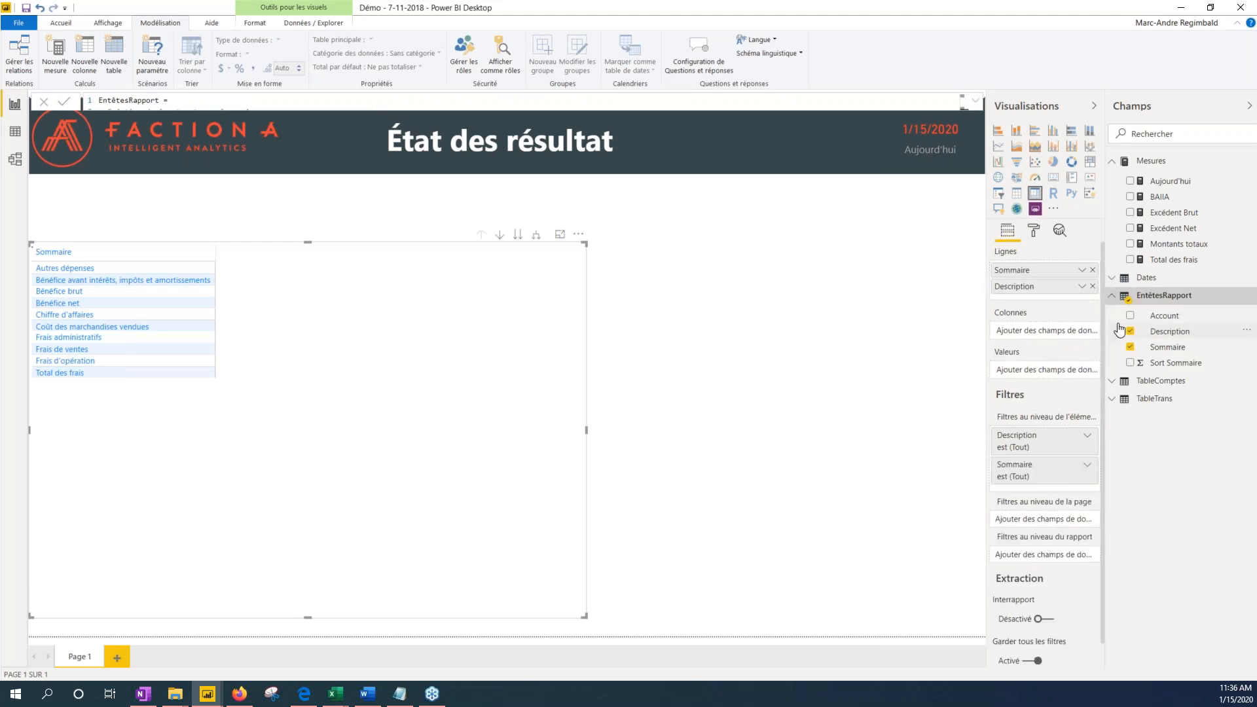
pyautogui.moveTo(1181, 321); pyautogui.dragTo(1068, 316)
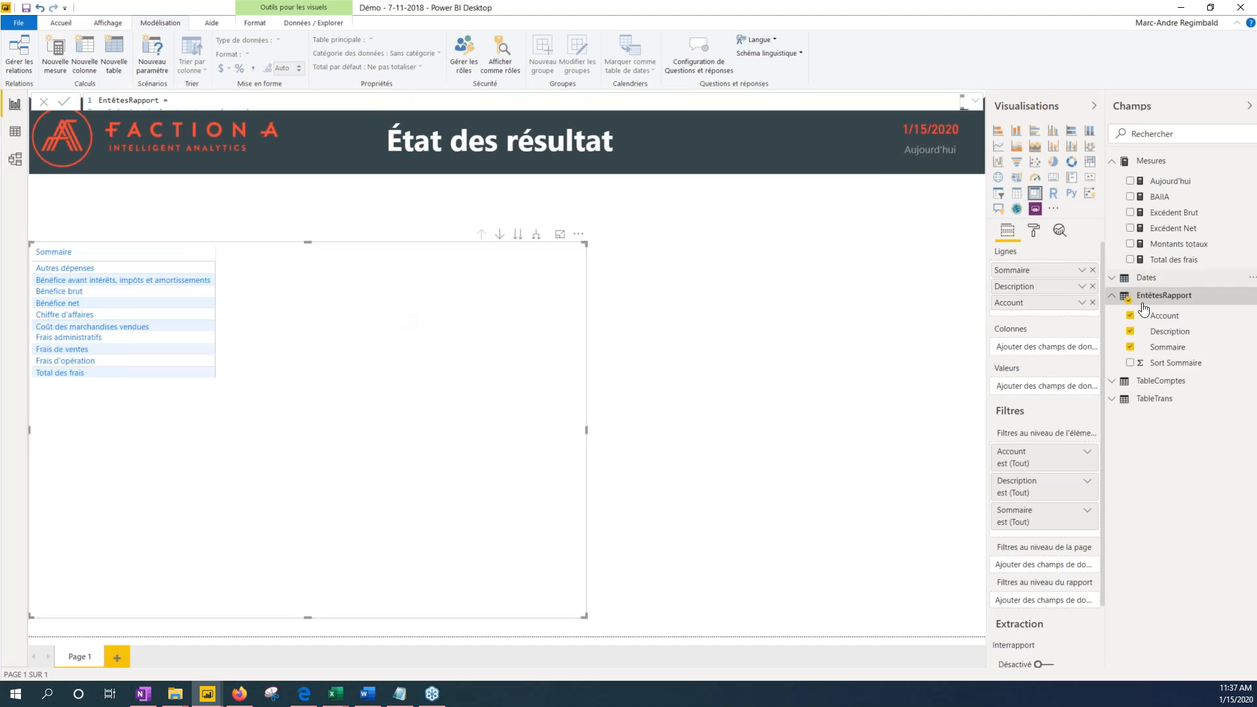
# Sort the Sommaire column of EntêtesRapport by Sort Sommaire
pyautogui.click(1172, 348)
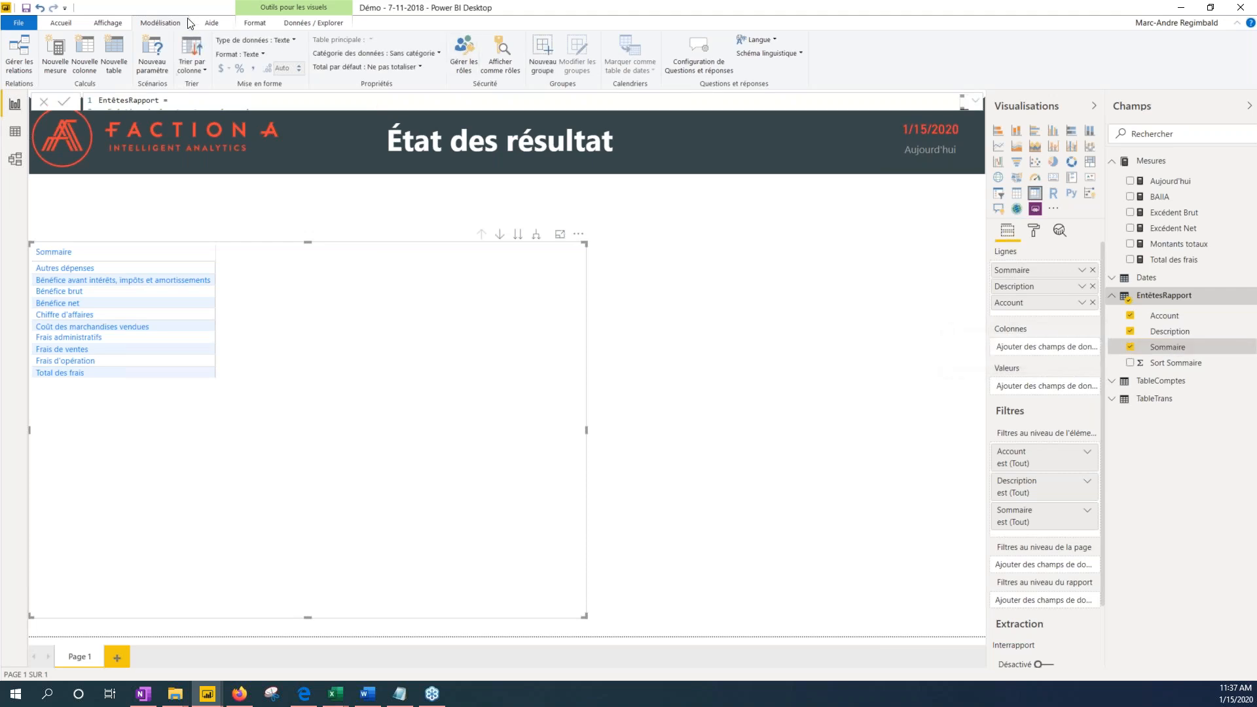
pyautogui.click(193, 68)
pyautogui.click(199, 63)
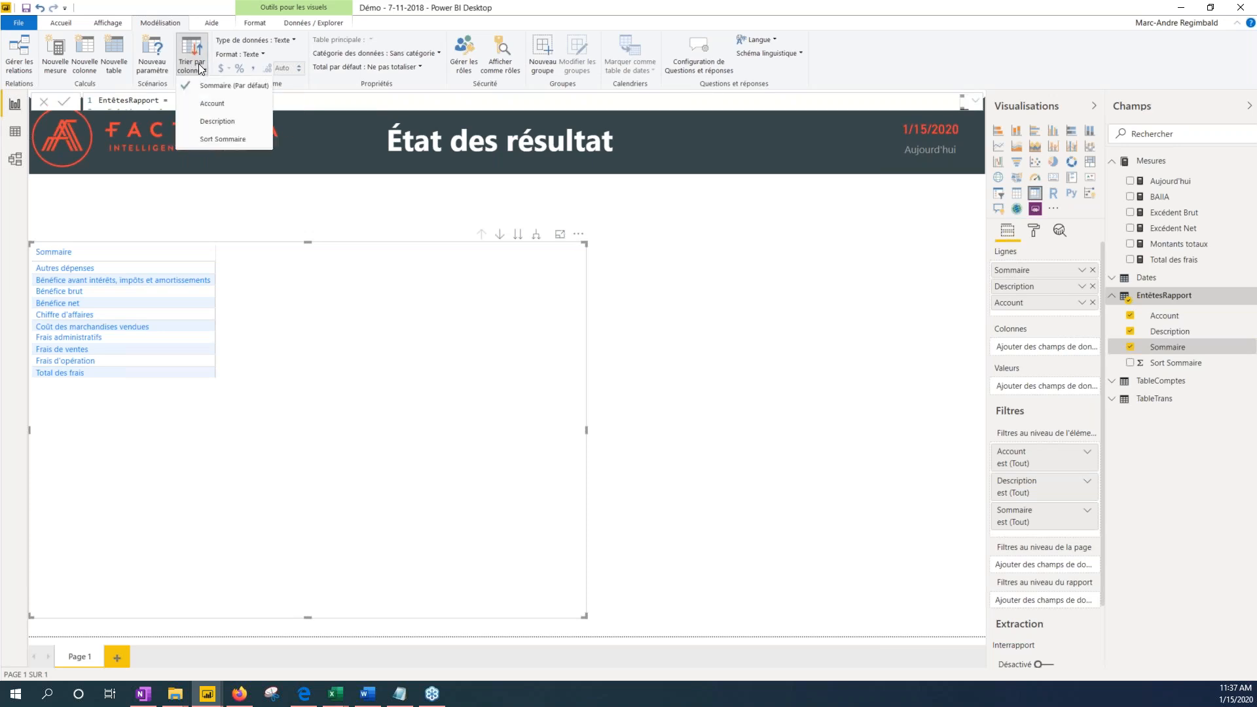
pyautogui.click(213, 139)
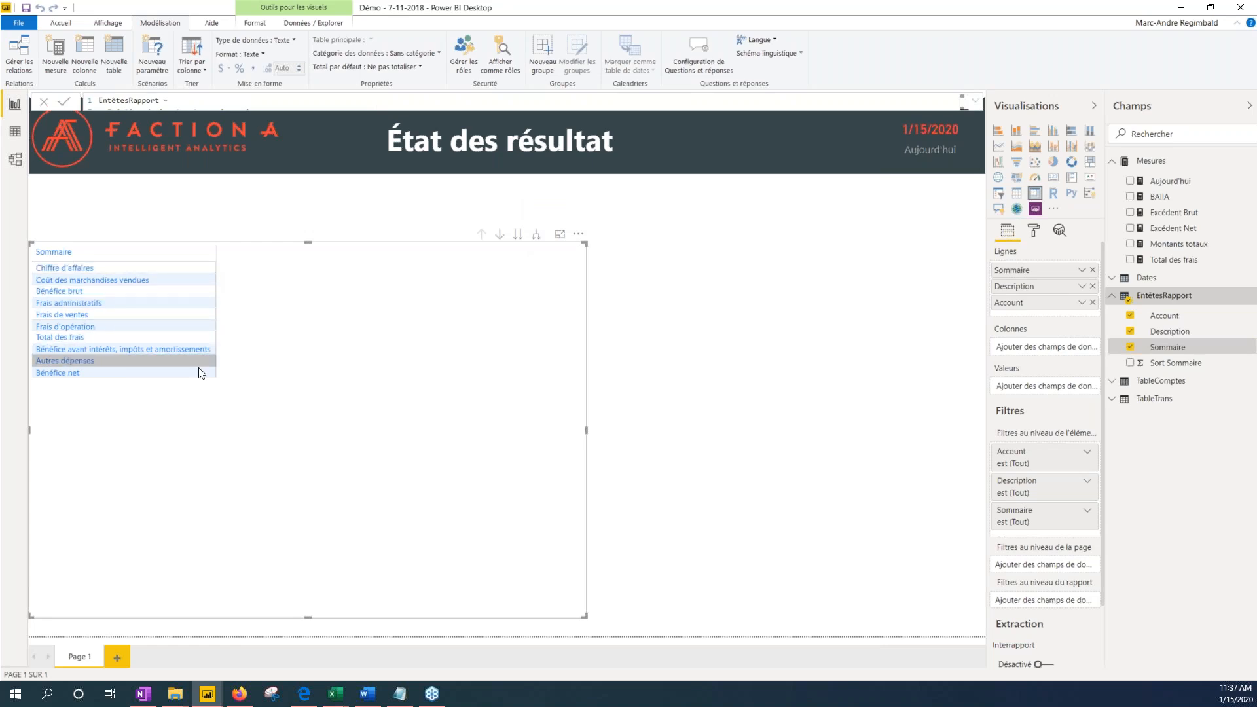
# Expand the matrix hierarchy to the Description and Account levels, look through the rows, and return to the Sommaire level
pyautogui.click(537, 236)
pyautogui.scroll(-3, 317, 325)
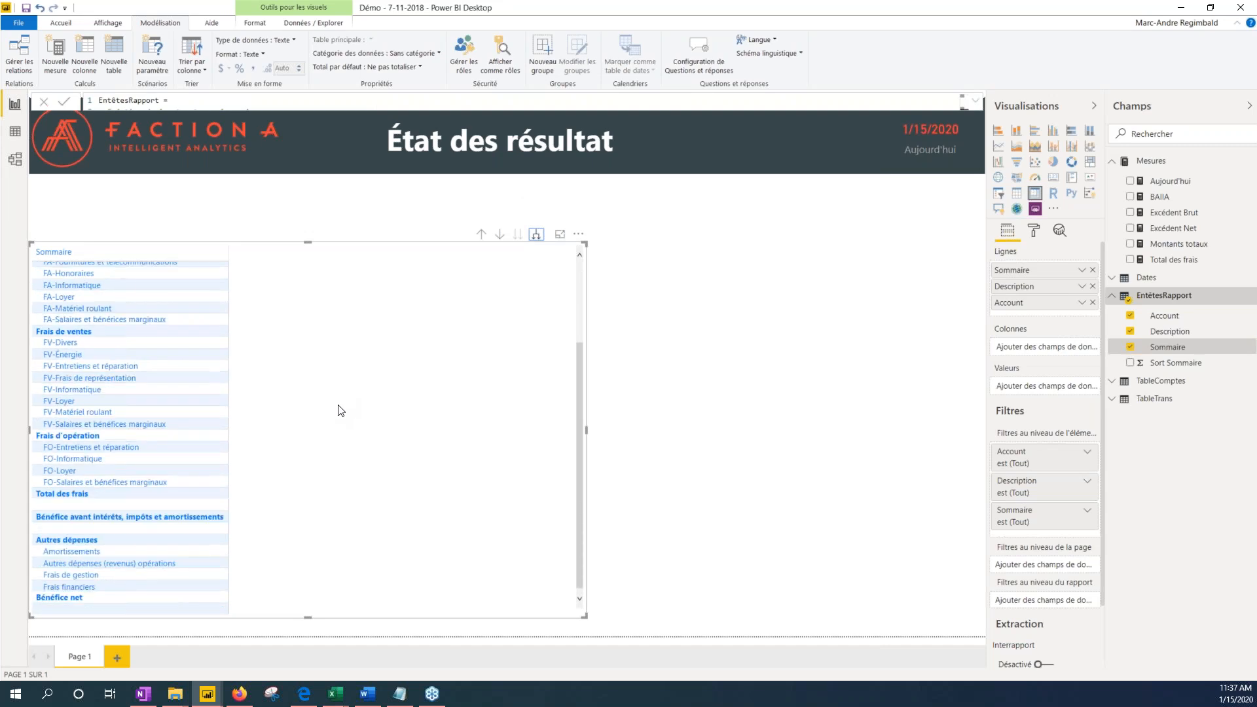
pyautogui.scroll(3, 237, 379)
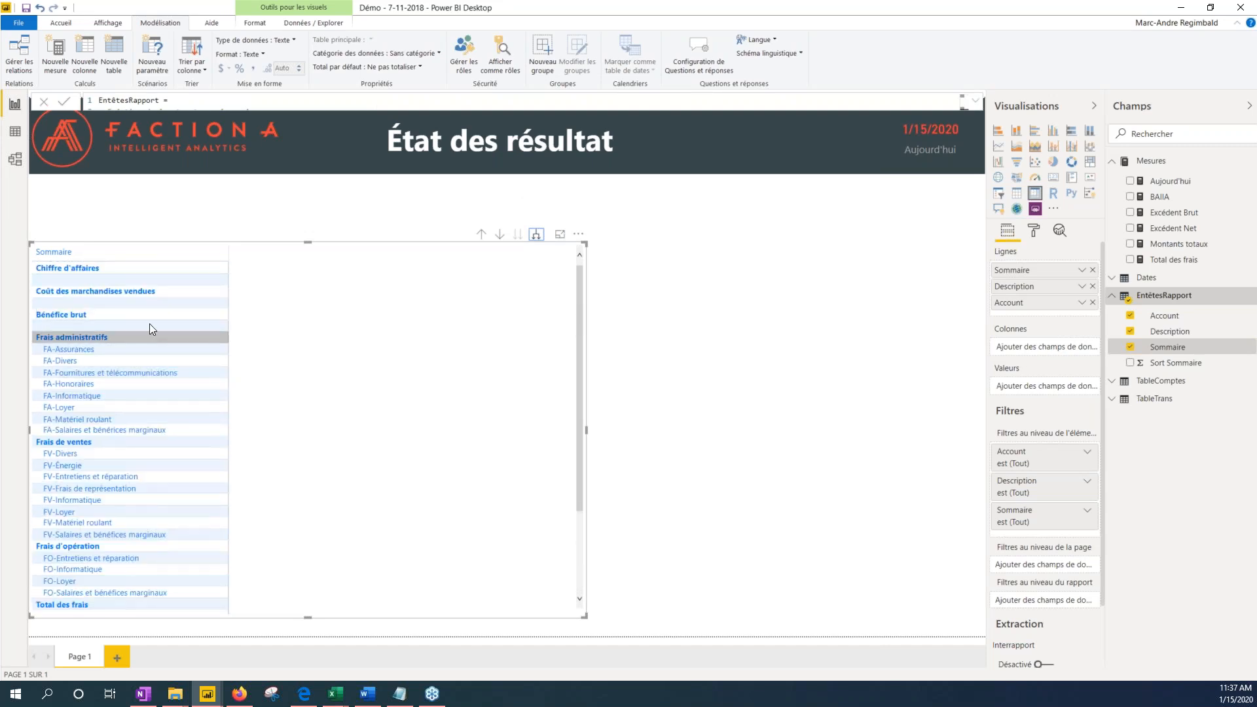
pyautogui.click(536, 234)
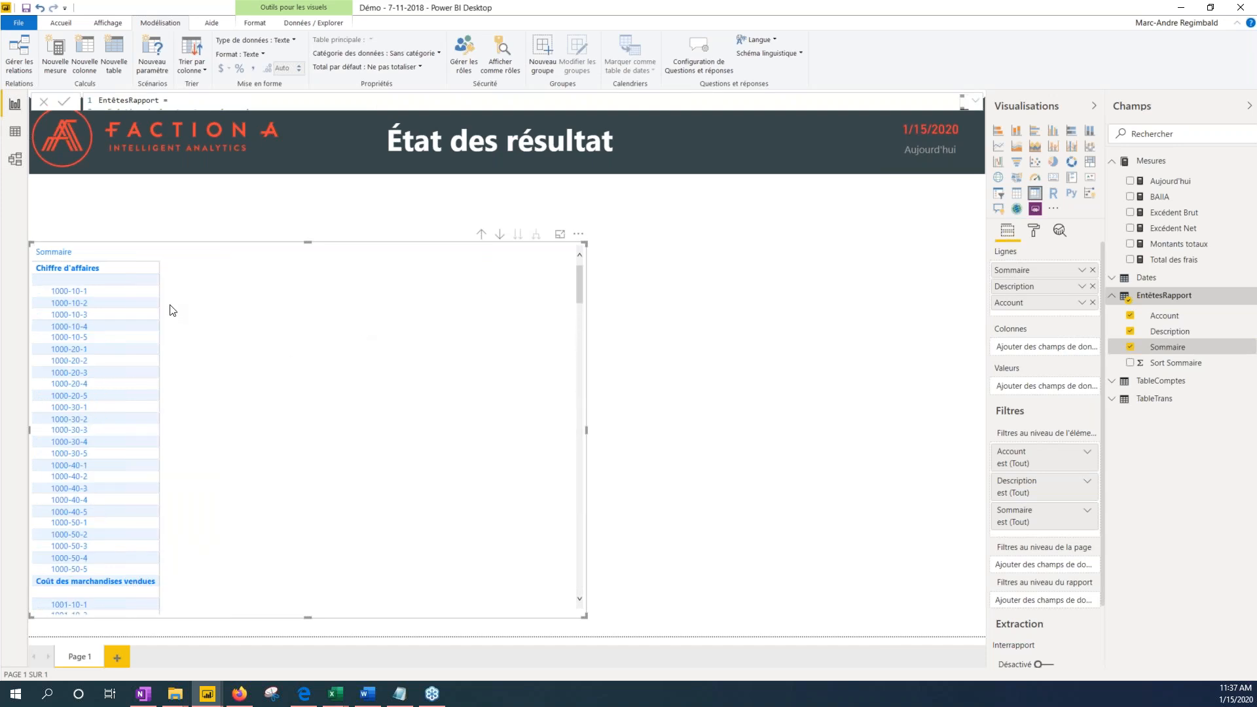
pyautogui.scroll(-5, 190, 356)
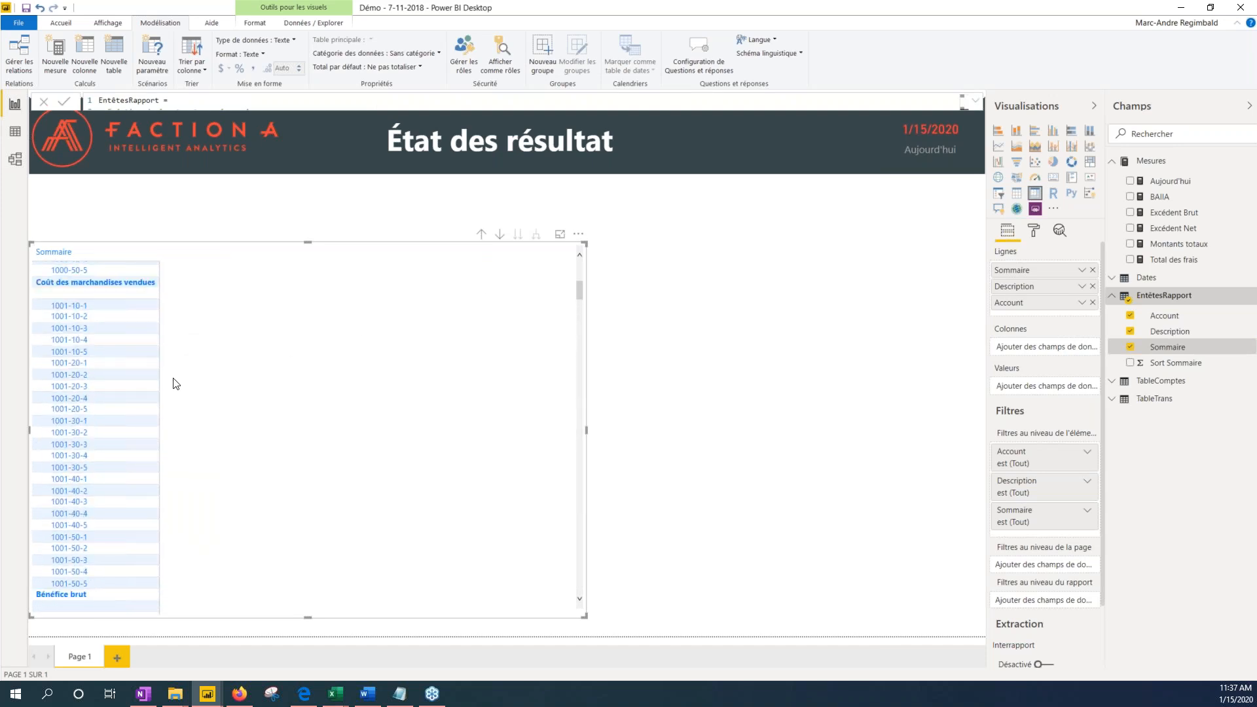
pyautogui.scroll(-5, 183, 373)
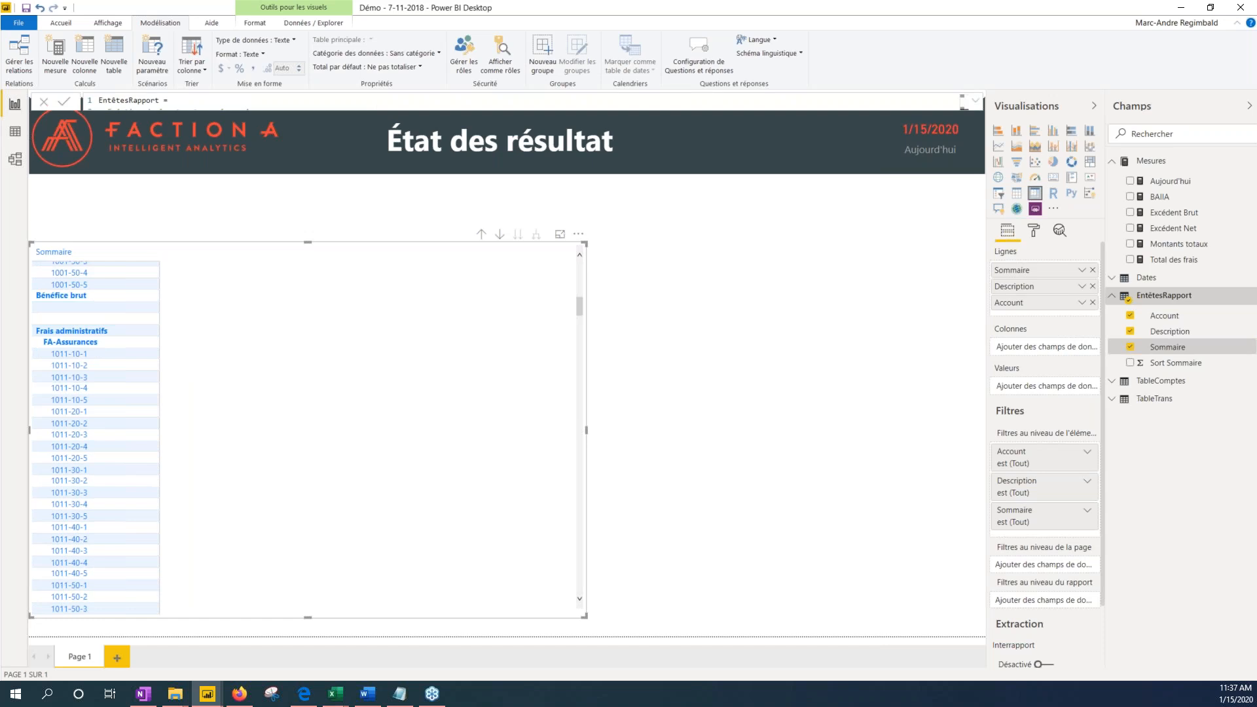
pyautogui.click(481, 233)
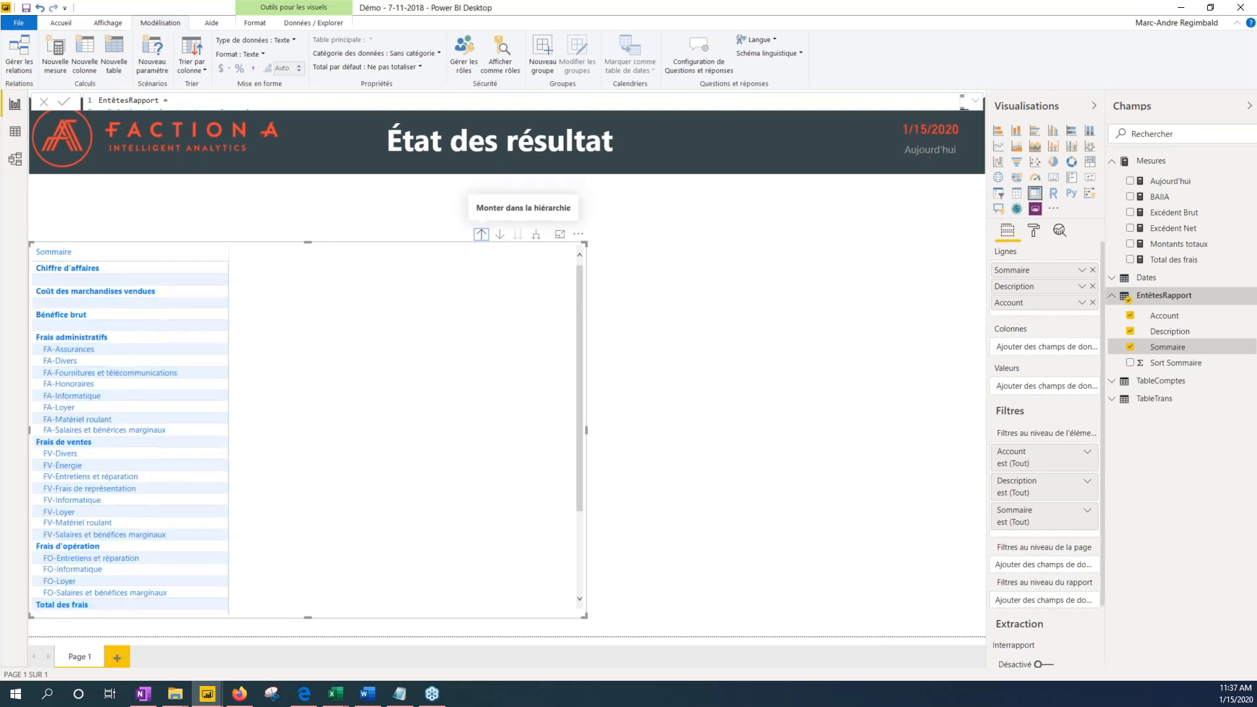
pyautogui.click(482, 234)
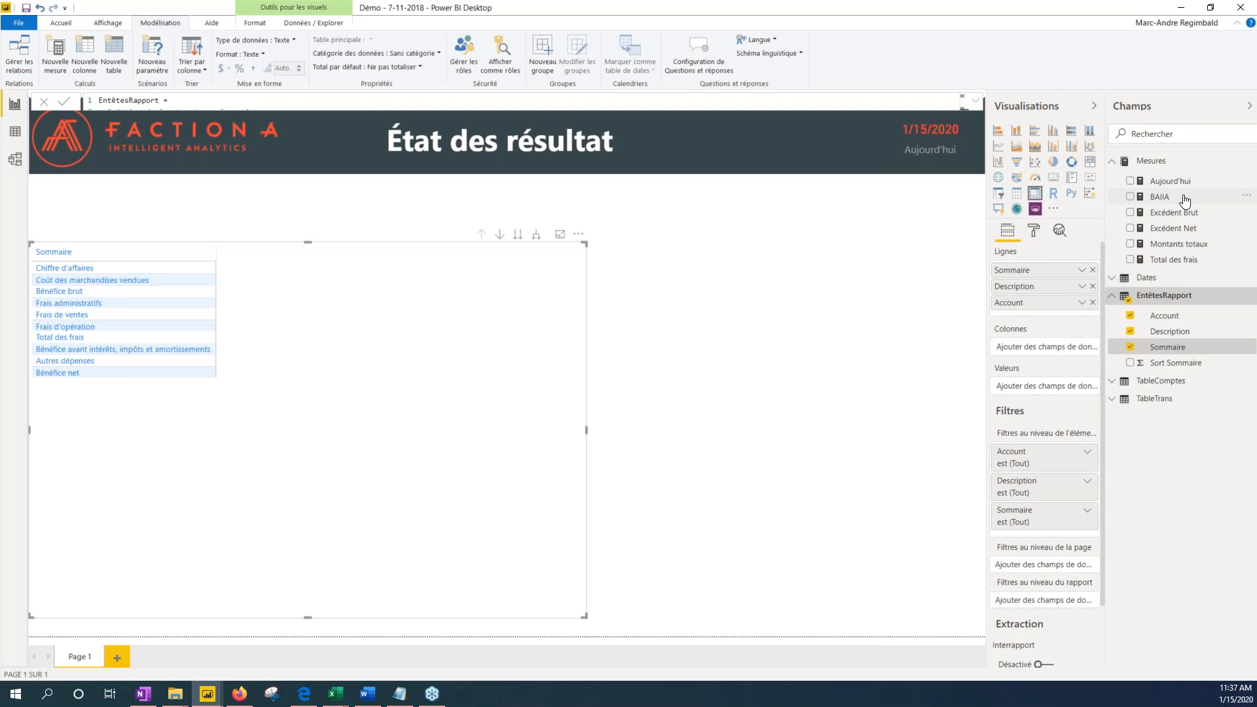
# Try BAIIA as the matrix value, check how EntêtesRapport relates to the other tables in the model, and remove BAIIA
pyautogui.moveTo(1186, 203); pyautogui.dragTo(1062, 393)
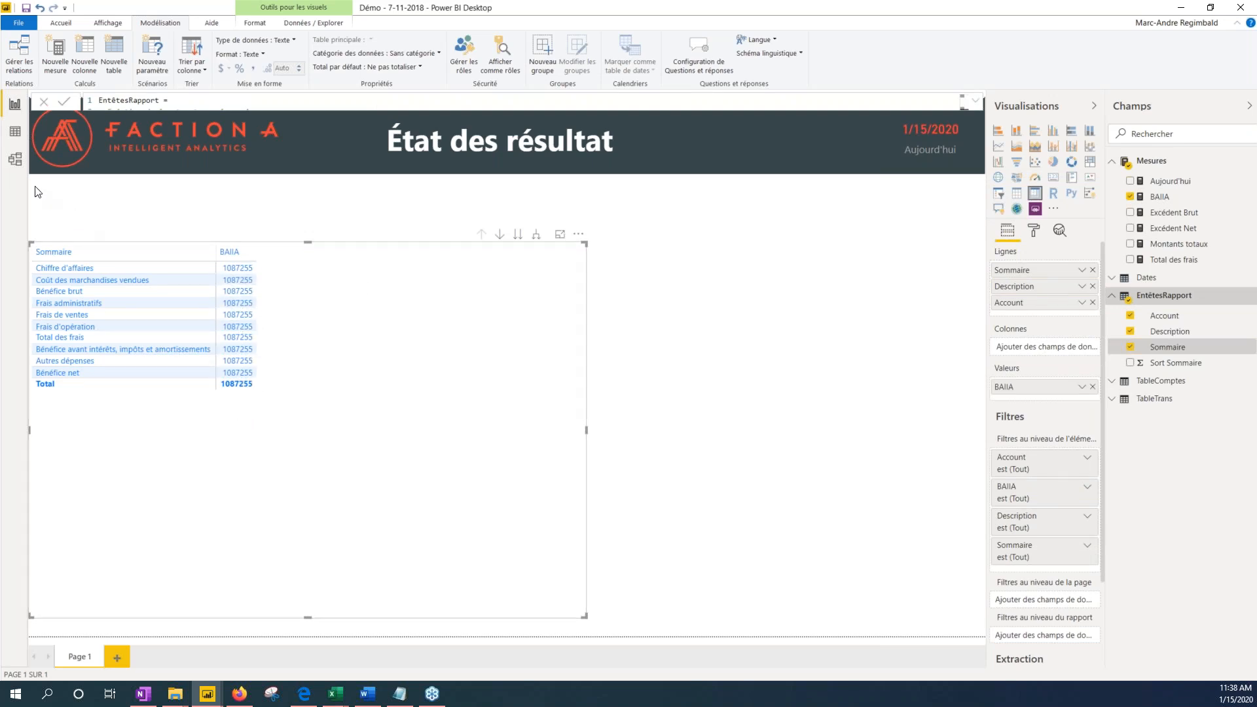
pyautogui.click(15, 159)
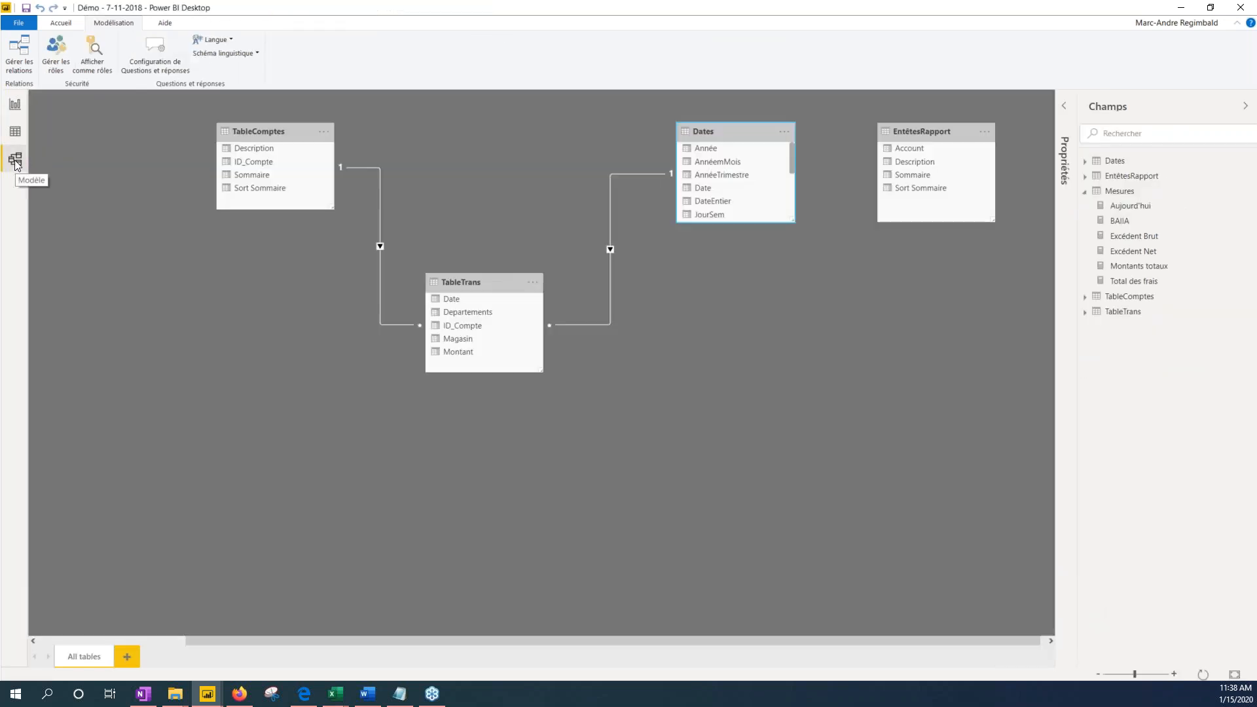
pyautogui.moveTo(891, 160); pyautogui.dragTo(766, 325)
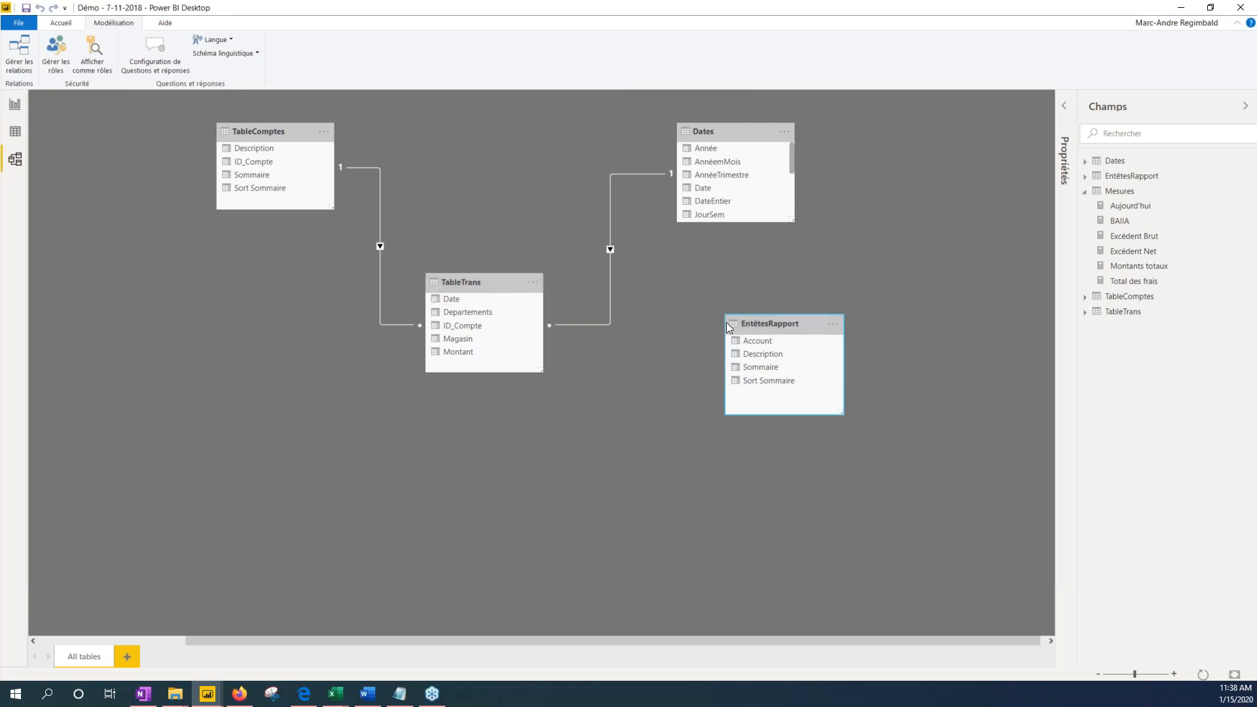
pyautogui.click(15, 104)
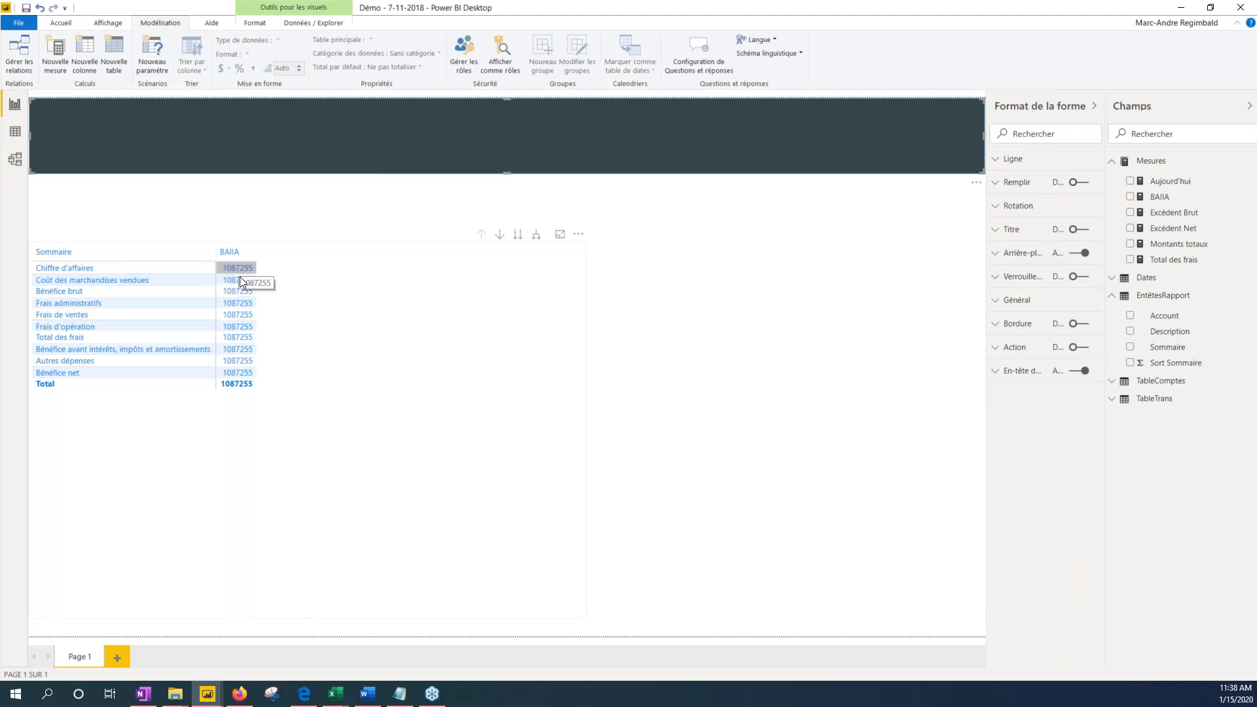
pyautogui.click(1007, 230)
pyautogui.click(1092, 388)
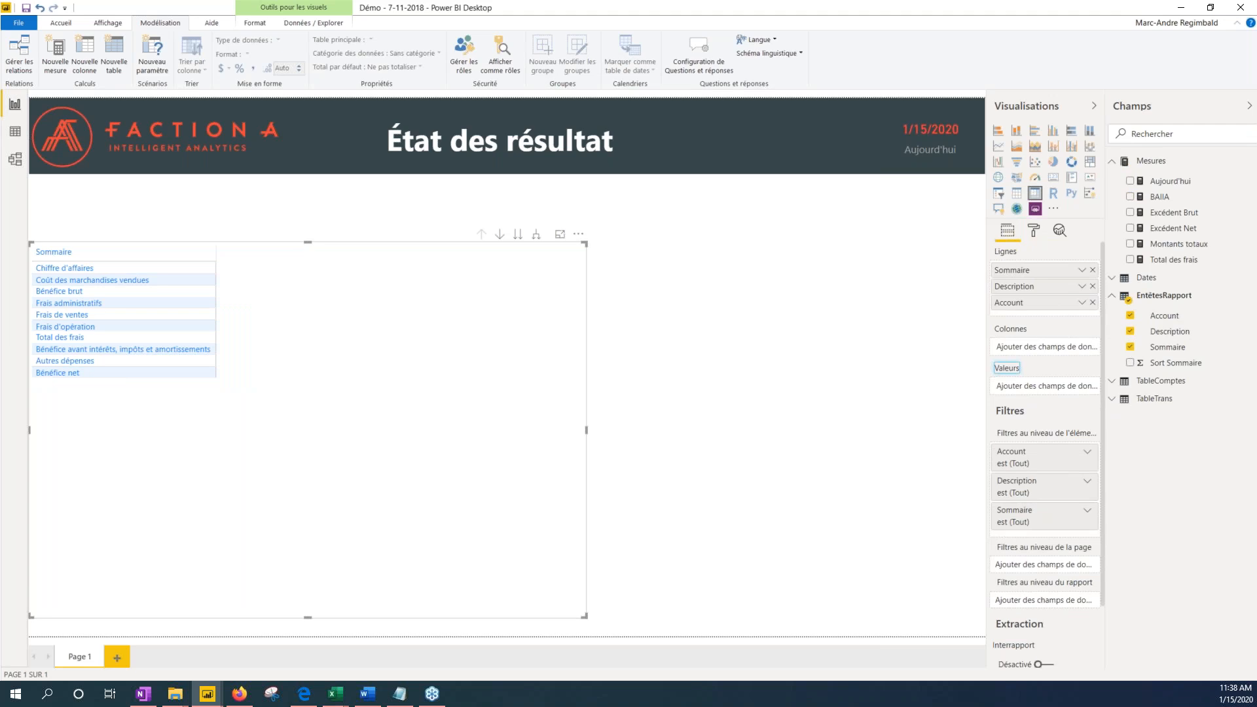
# Create the measure Montants Rapport in Mesures from the prepared DAX code, with variables per measure and a SWITCH on EntêtesRapport[Sommaire]
pyautogui.hotkey('alt', 'Tab')
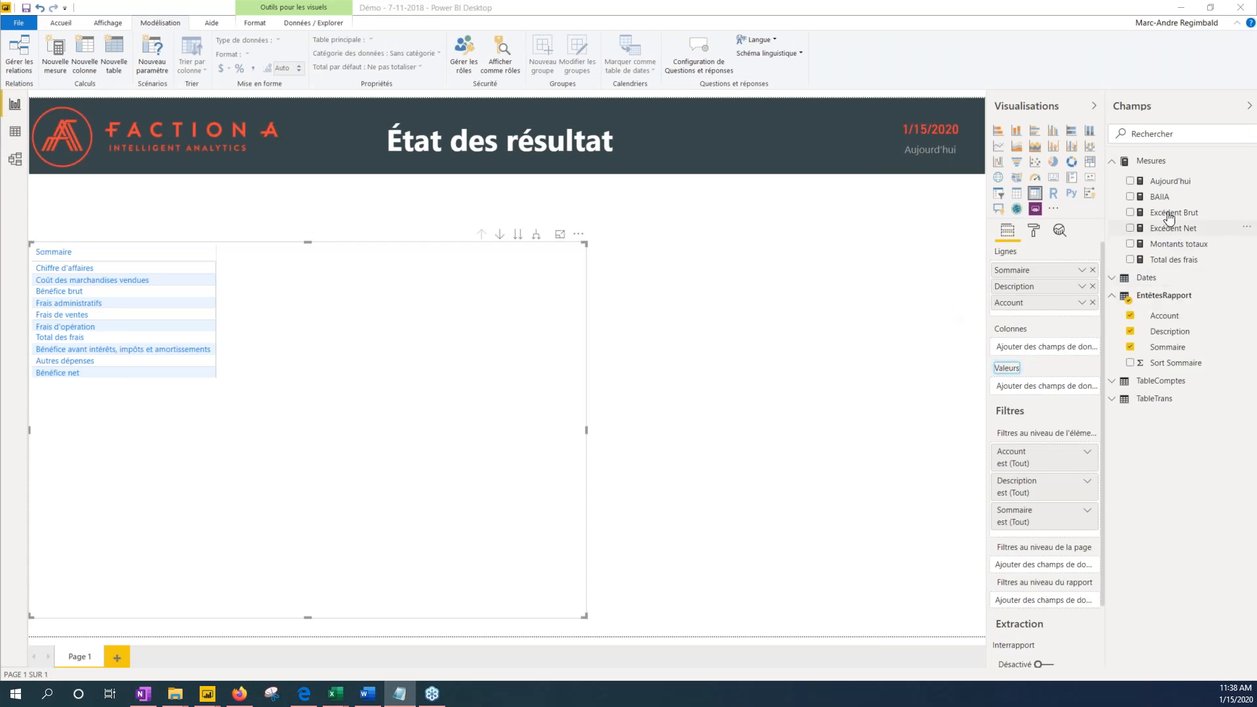
pyautogui.rightClick(1164, 168)
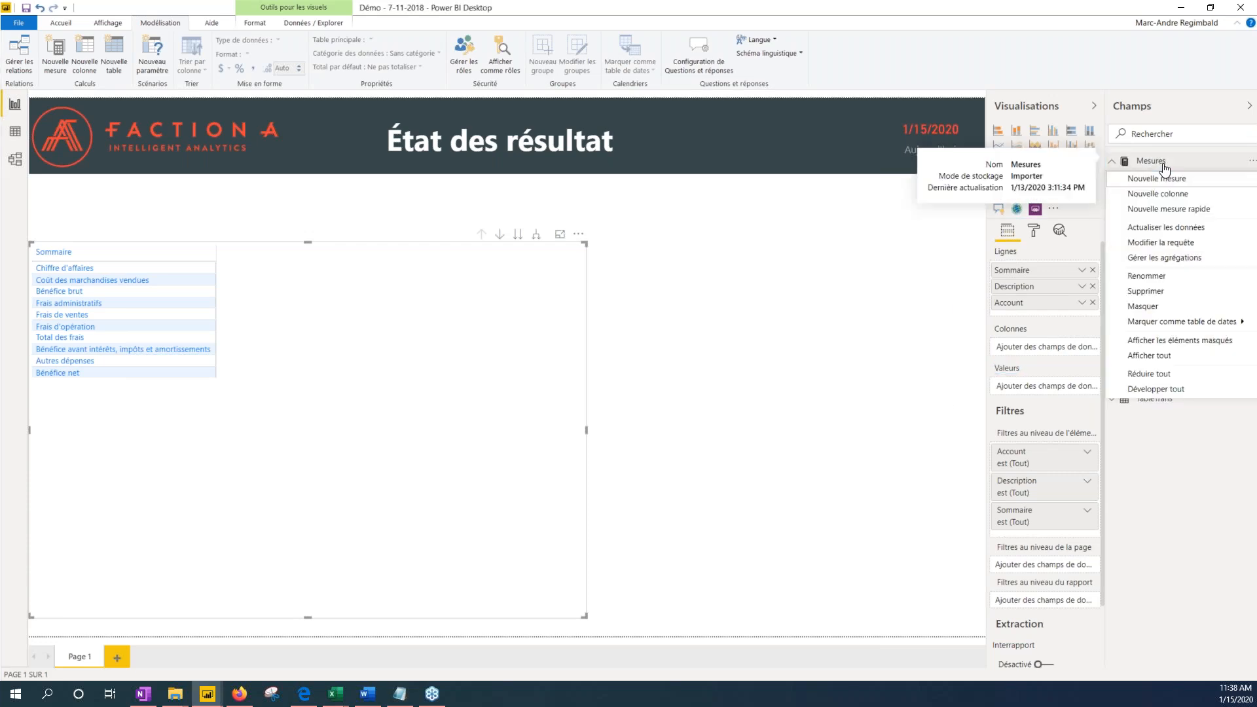
pyautogui.press('Escape')
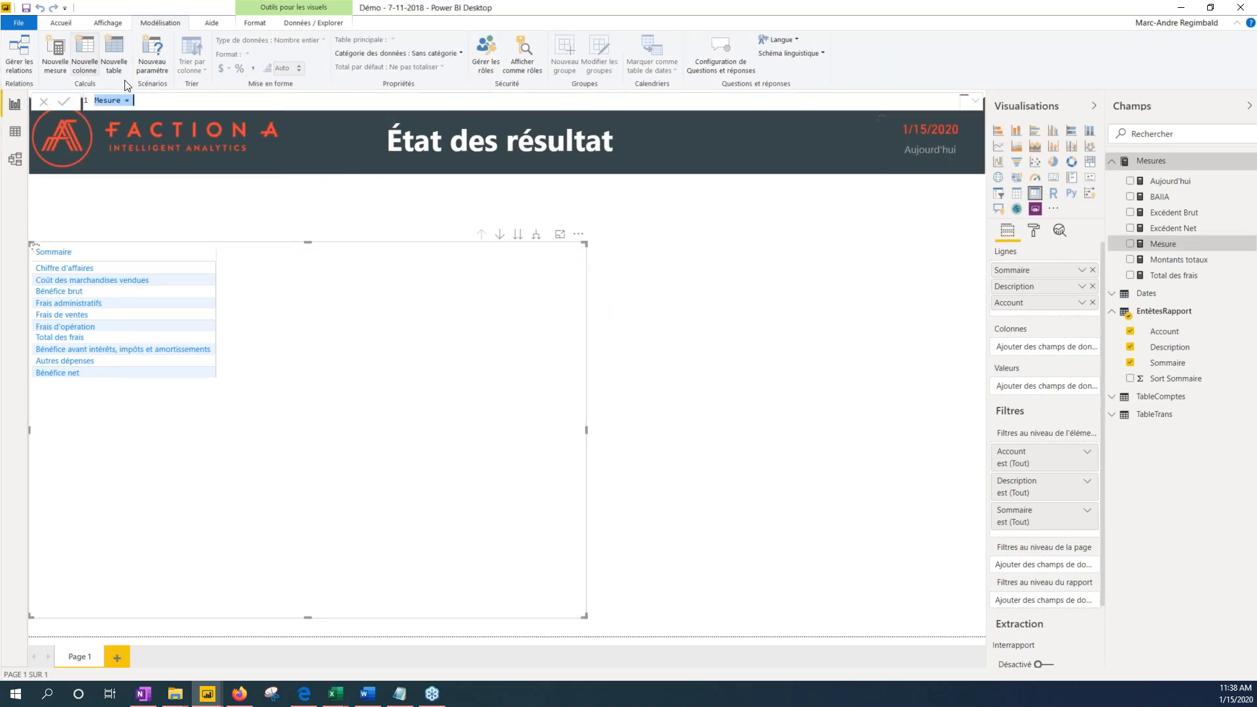
pyautogui.hotkey('ctrl', 'v')
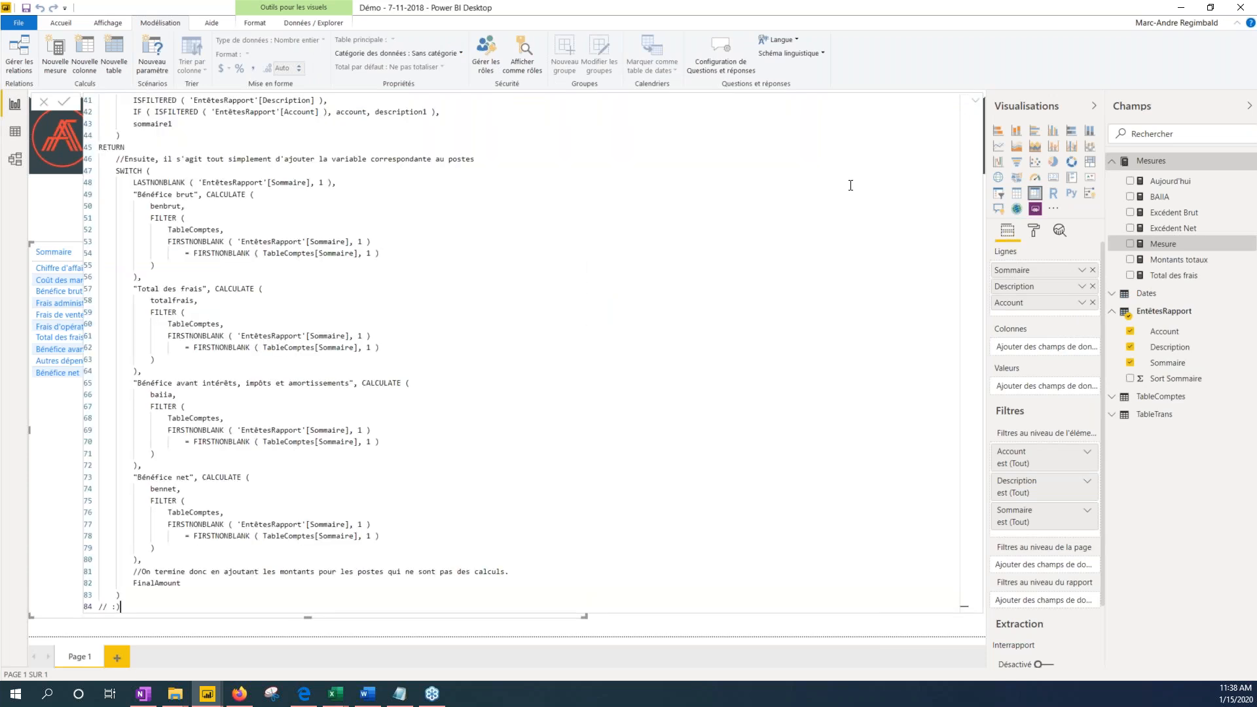
# Review the Montants Rapport DAX code, from the variable definitions to the SWITCH on LASTNONBLANK of EntêtesRapport[Sommaire]
pyautogui.scroll(13, 636, 170)
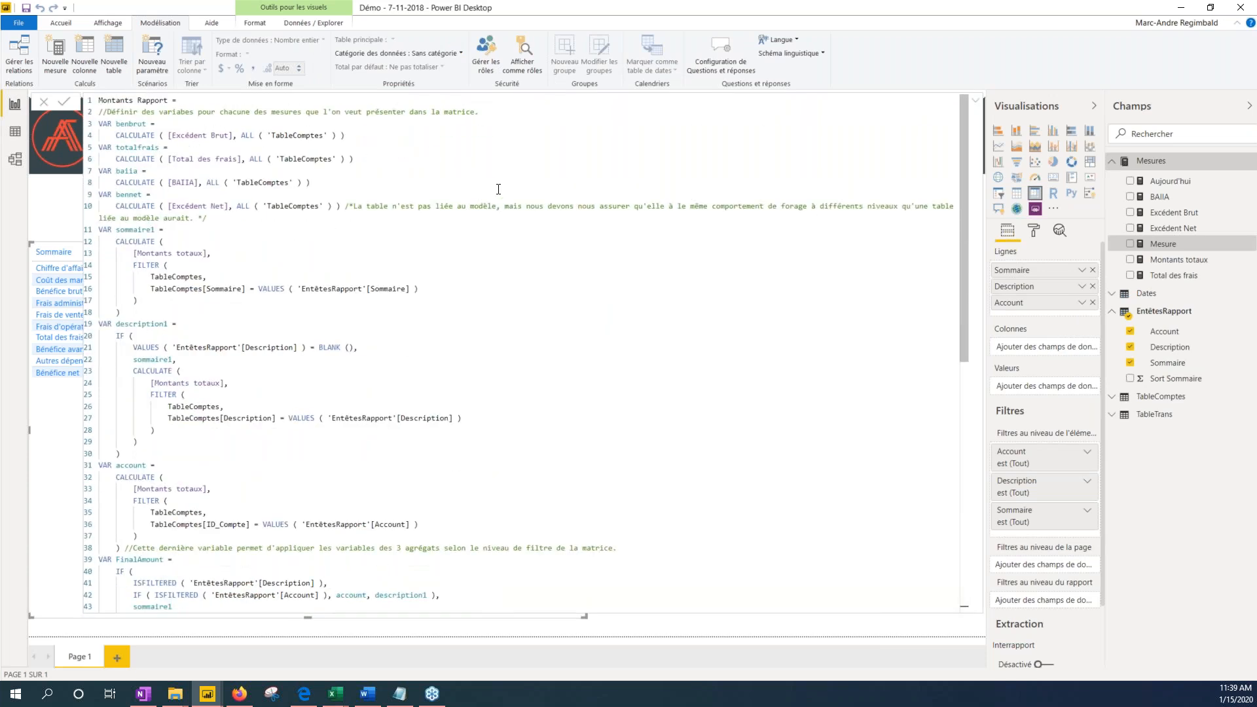
pyautogui.keyDown('shift'); pyautogui.click(348, 139); pyautogui.keyUp('shift')
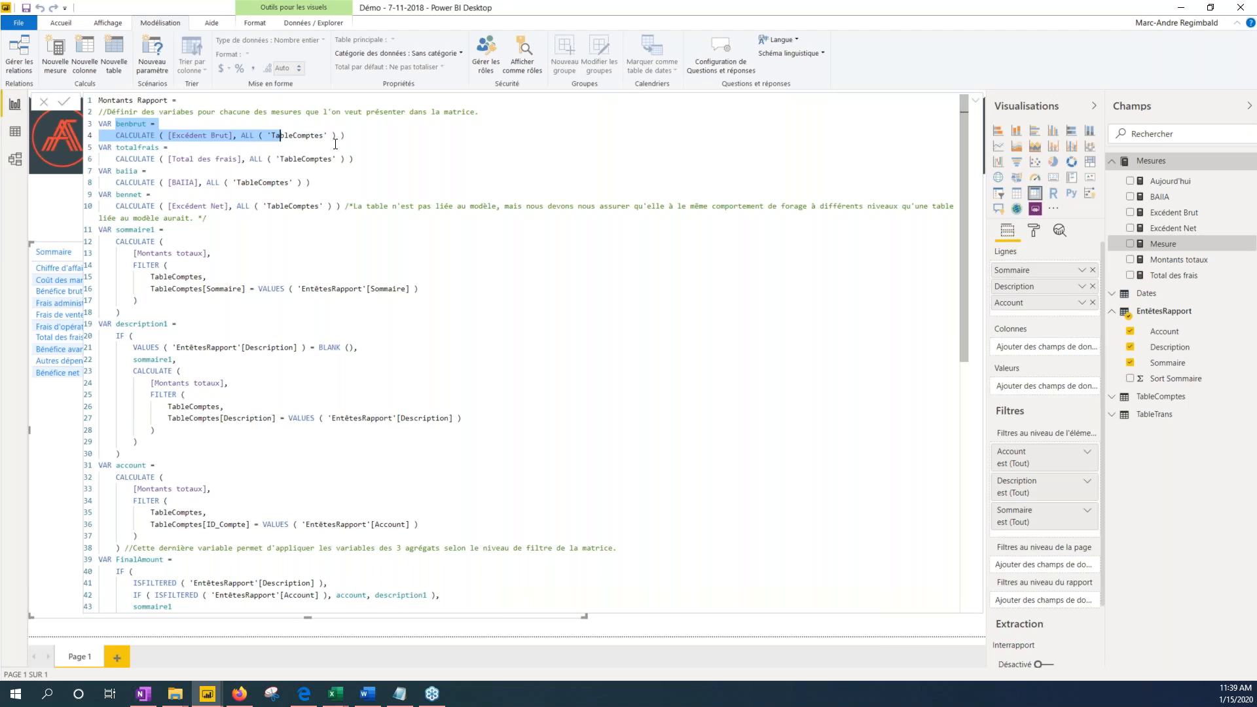
pyautogui.click(397, 144)
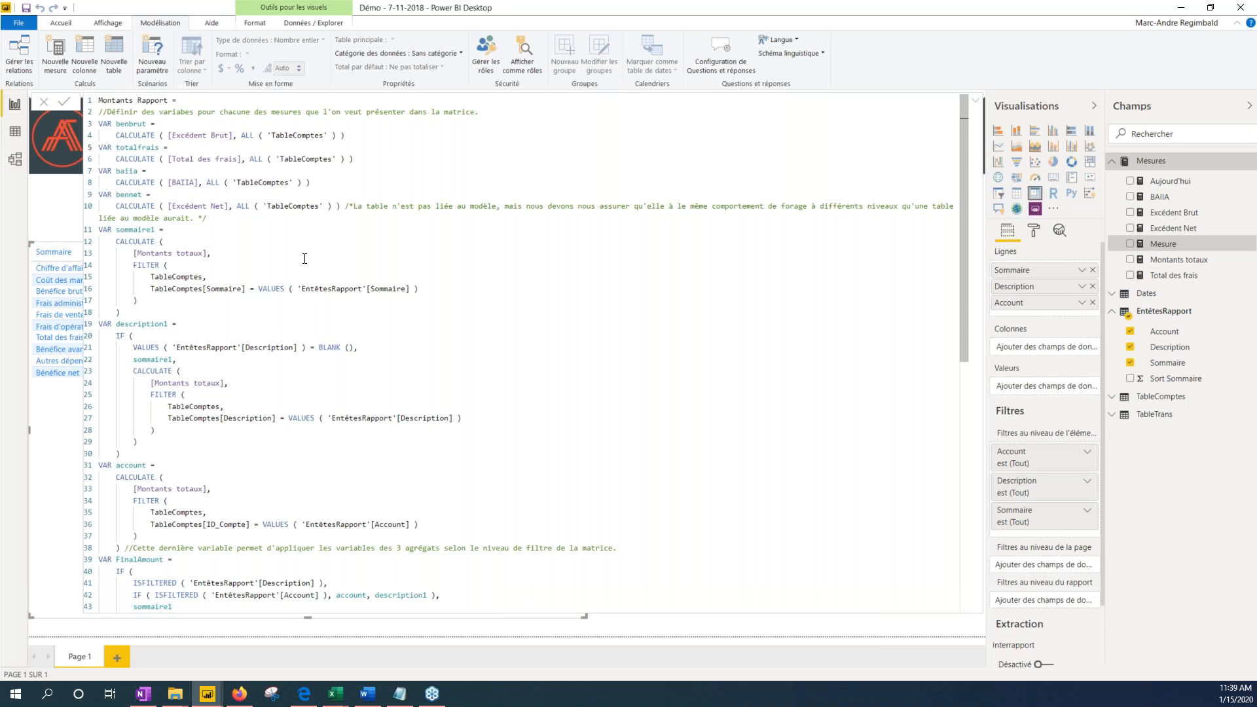
pyautogui.scroll(-2, 569, 289)
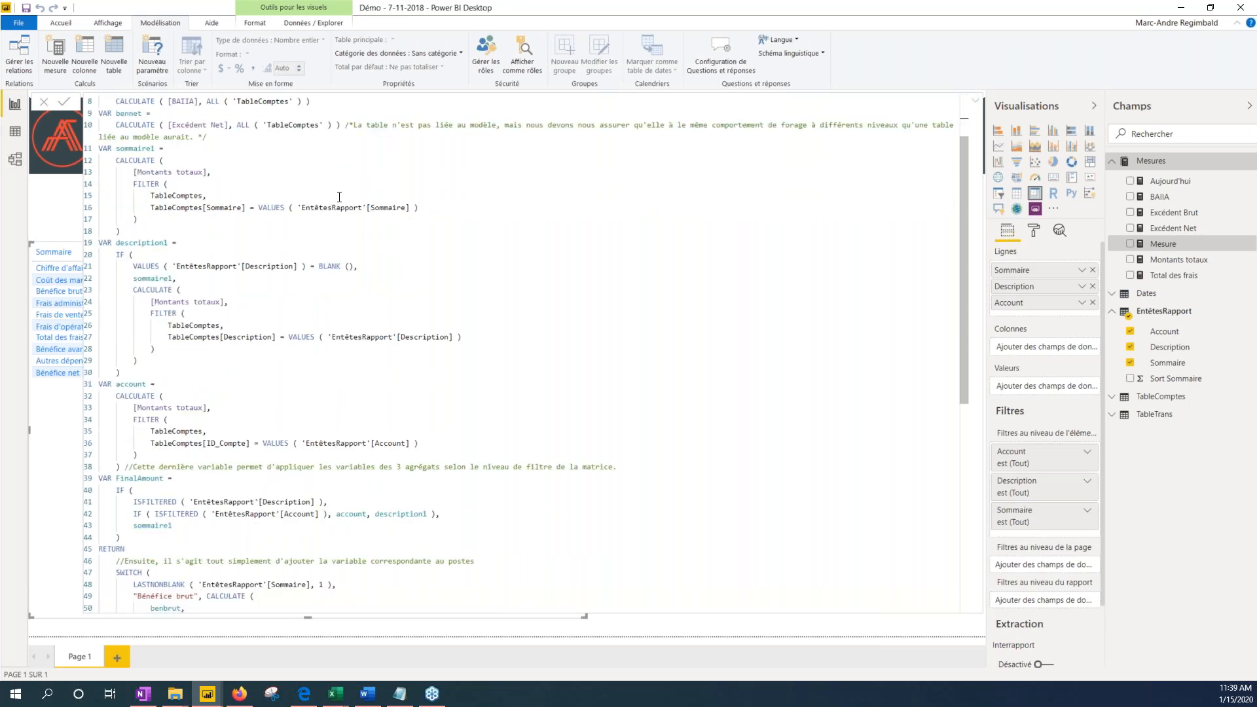
pyautogui.scroll(2, 303, 182)
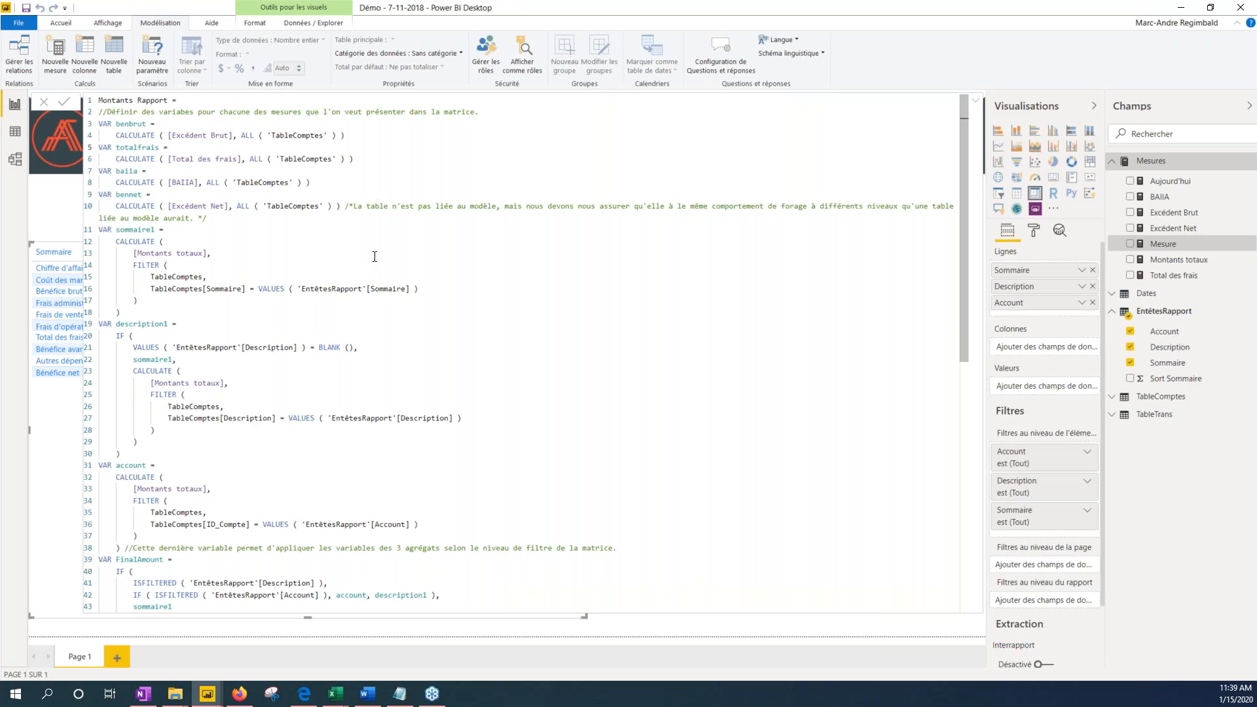
pyautogui.scroll(-13, 408, 249)
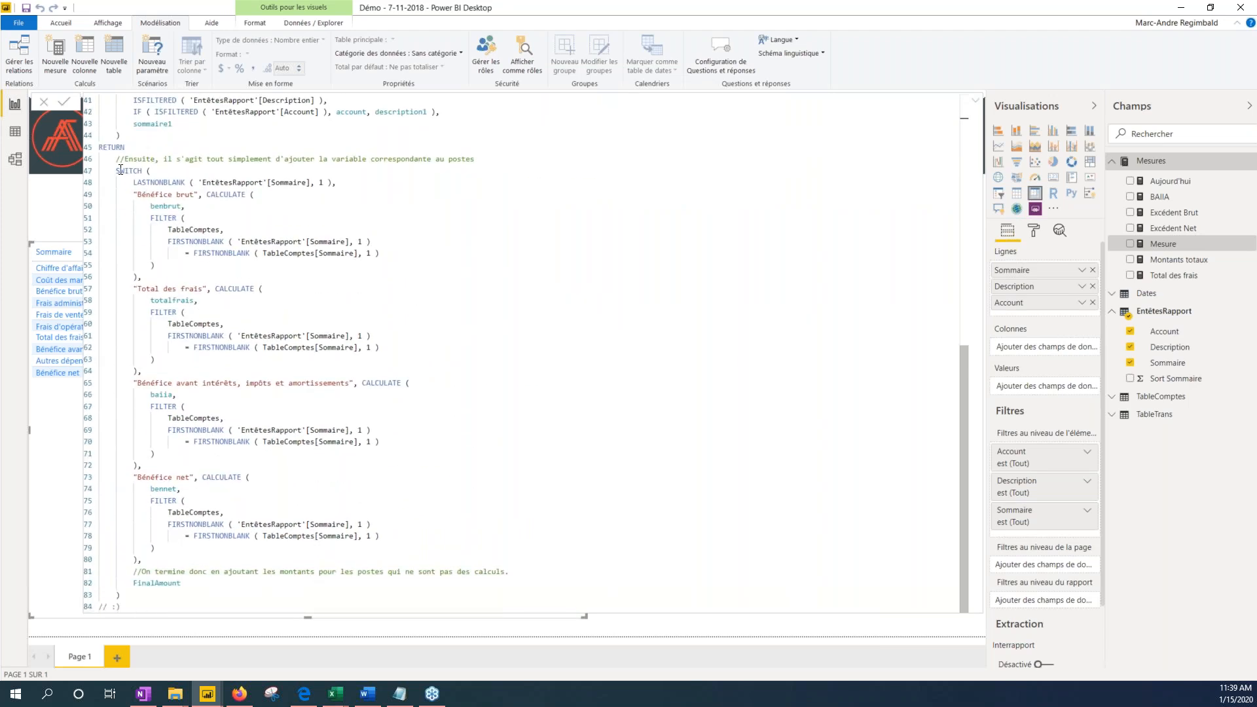
pyautogui.moveTo(115, 171); pyautogui.dragTo(362, 441)
pyautogui.moveTo(406, 525); pyautogui.dragTo(421, 565)
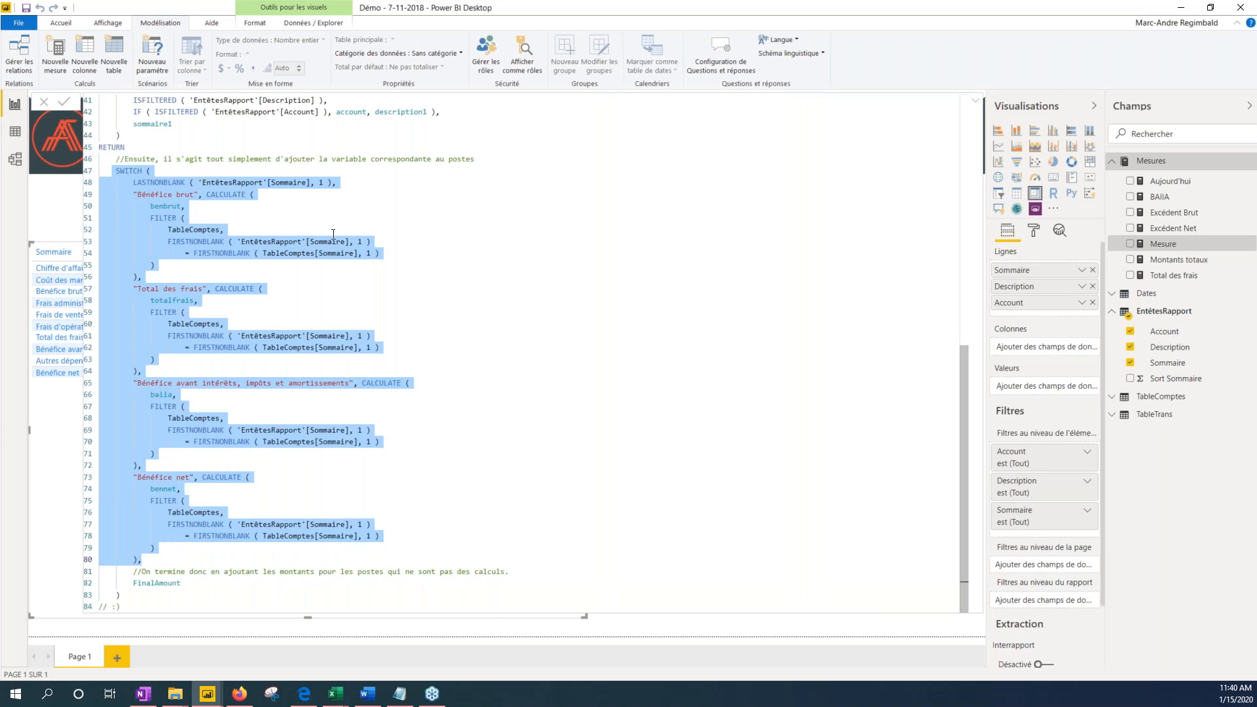
pyautogui.click(214, 205)
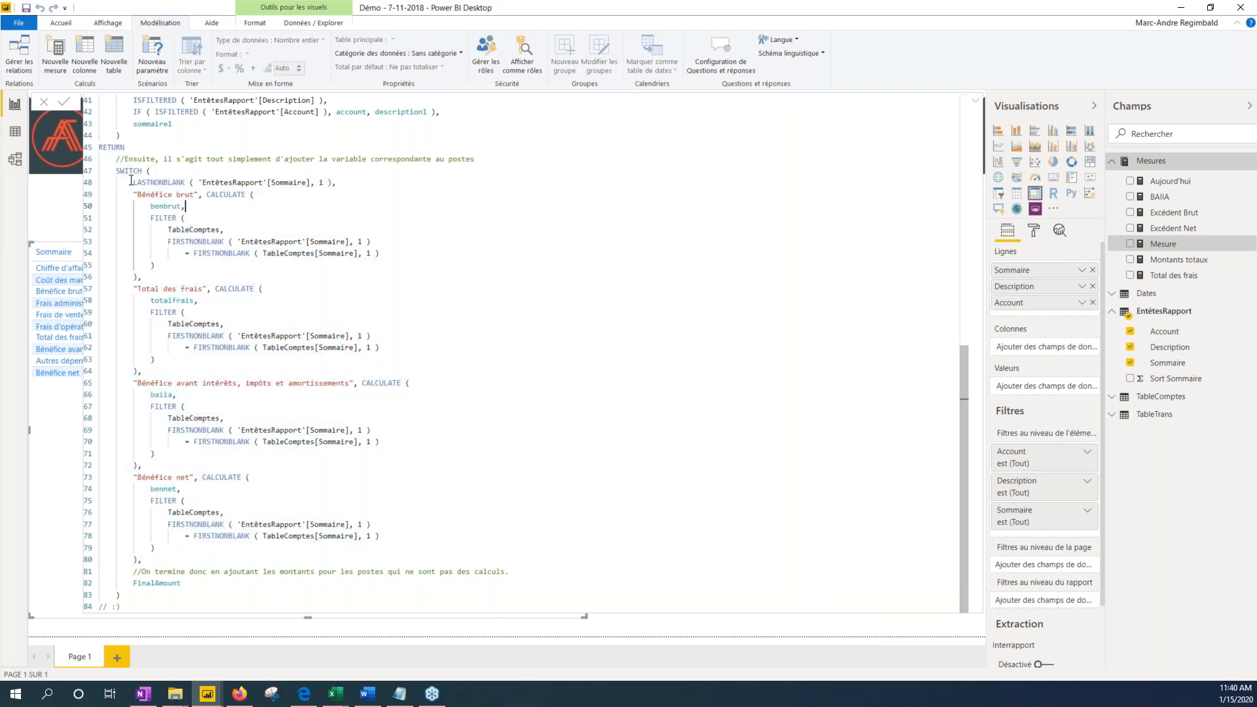
pyautogui.moveTo(133, 171); pyautogui.dragTo(397, 238)
pyautogui.click(383, 186)
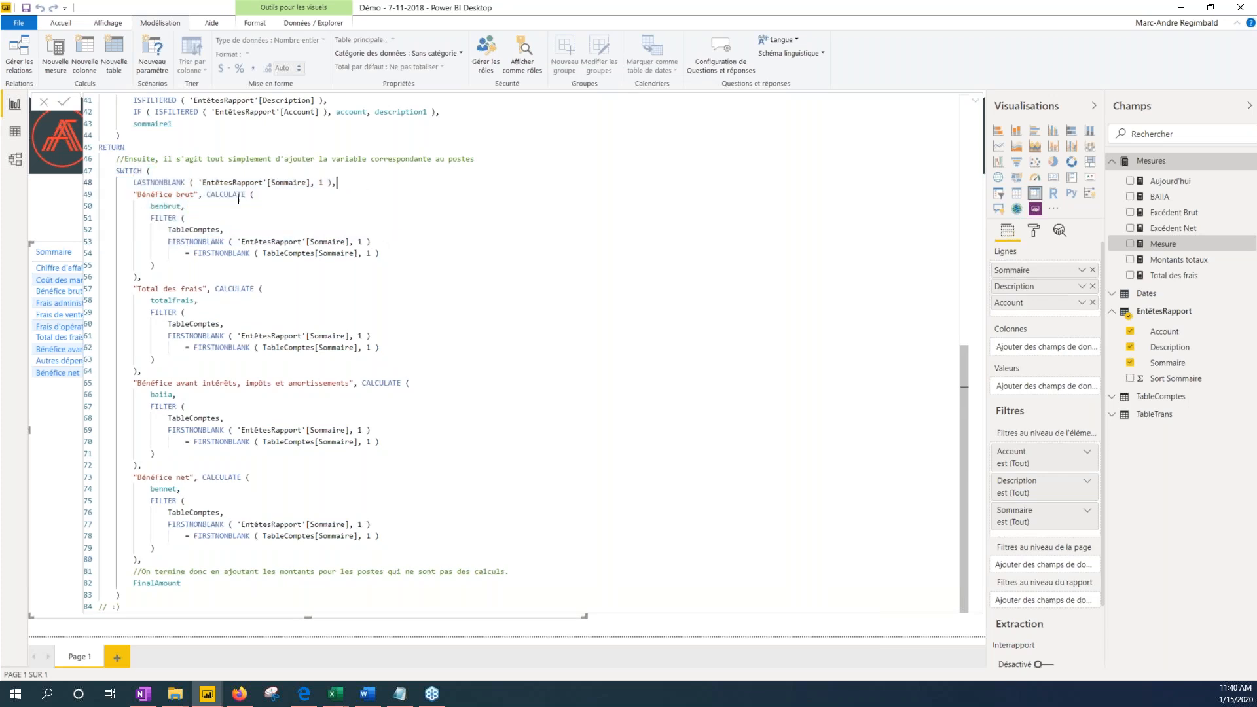
pyautogui.moveTo(131, 183); pyautogui.dragTo(333, 183)
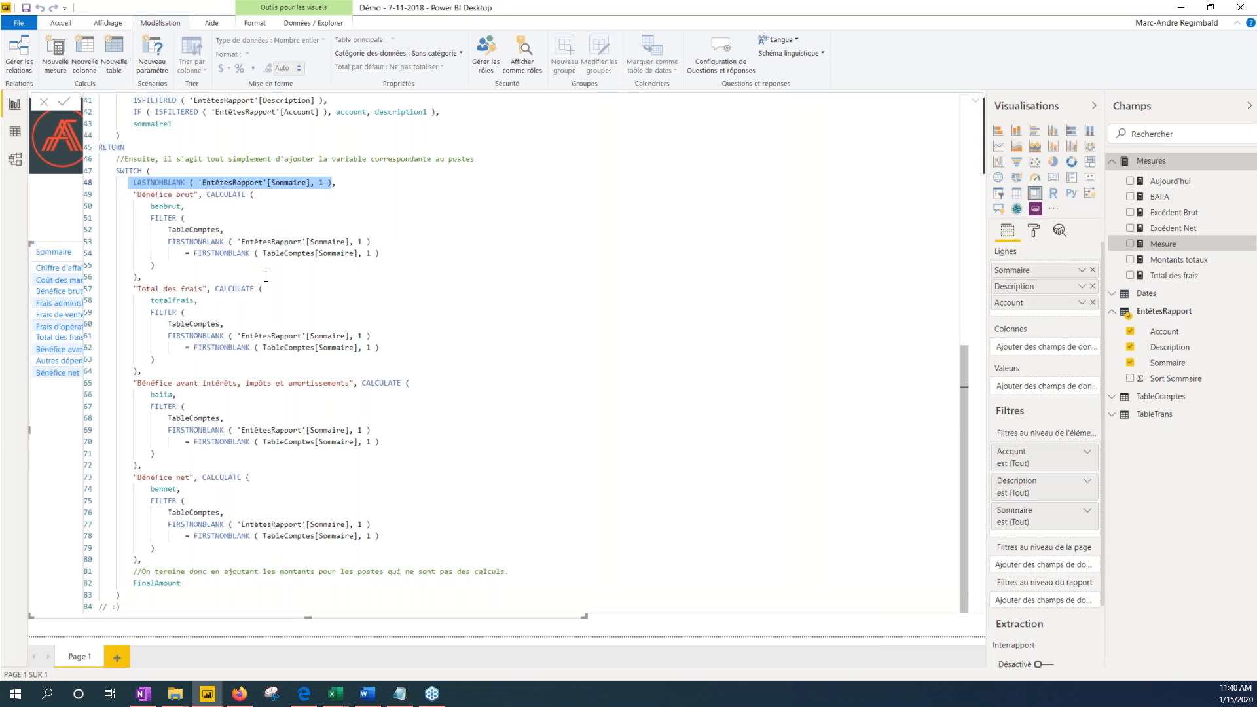
# Commit the Montants Rapport measure and collapse its formula so the whole matrix can be seen
pyautogui.click(64, 106)
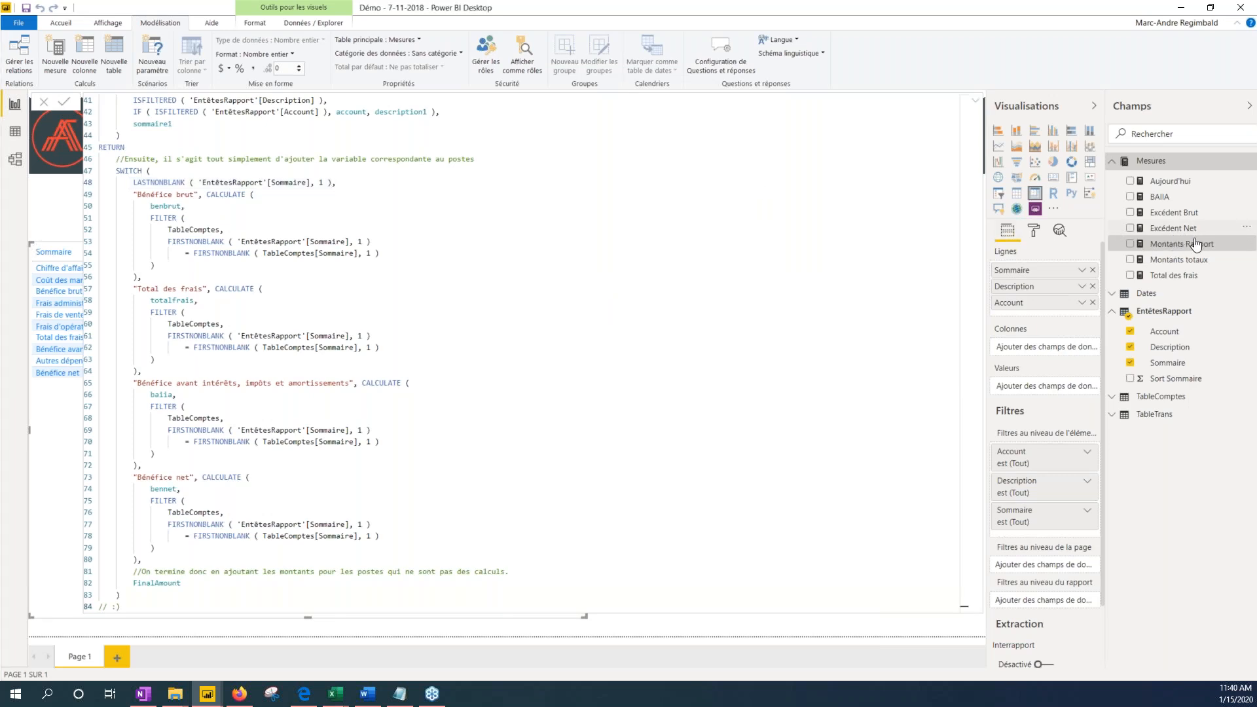
pyautogui.moveTo(1189, 246); pyautogui.dragTo(1061, 389)
pyautogui.click(974, 103)
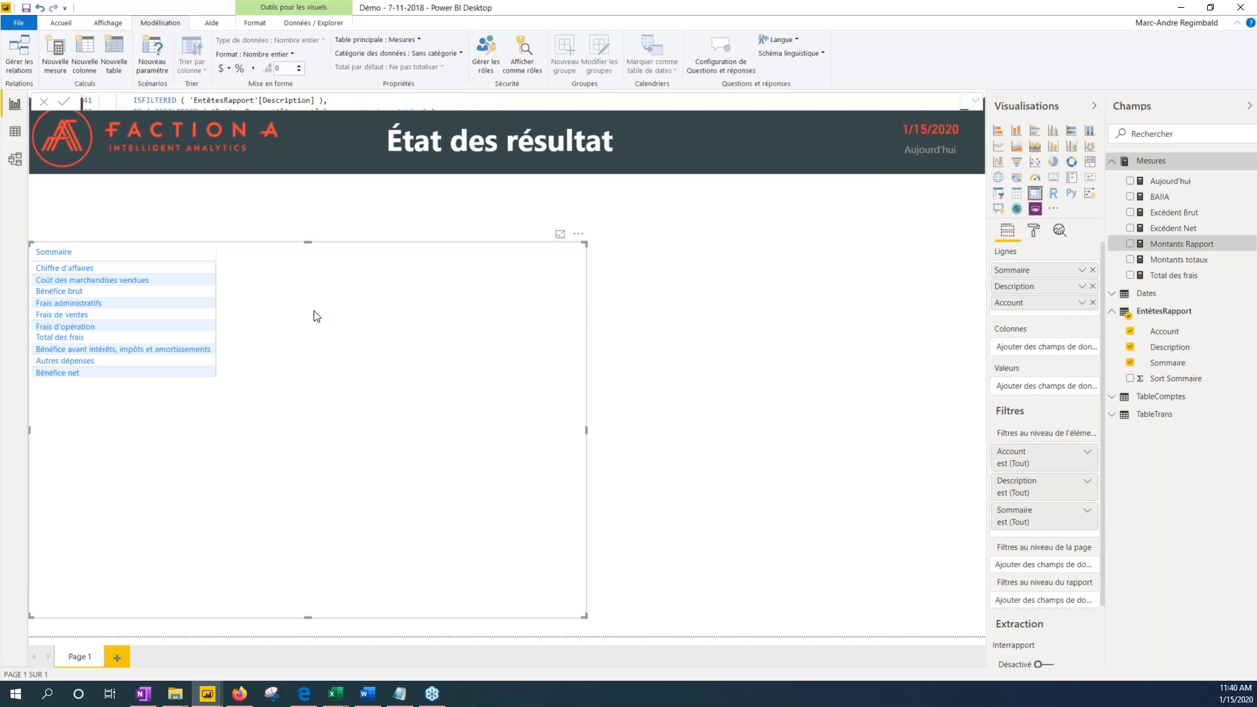
# Check the matrix's row subtotal formatting options and return to its field settings
pyautogui.click(1035, 238)
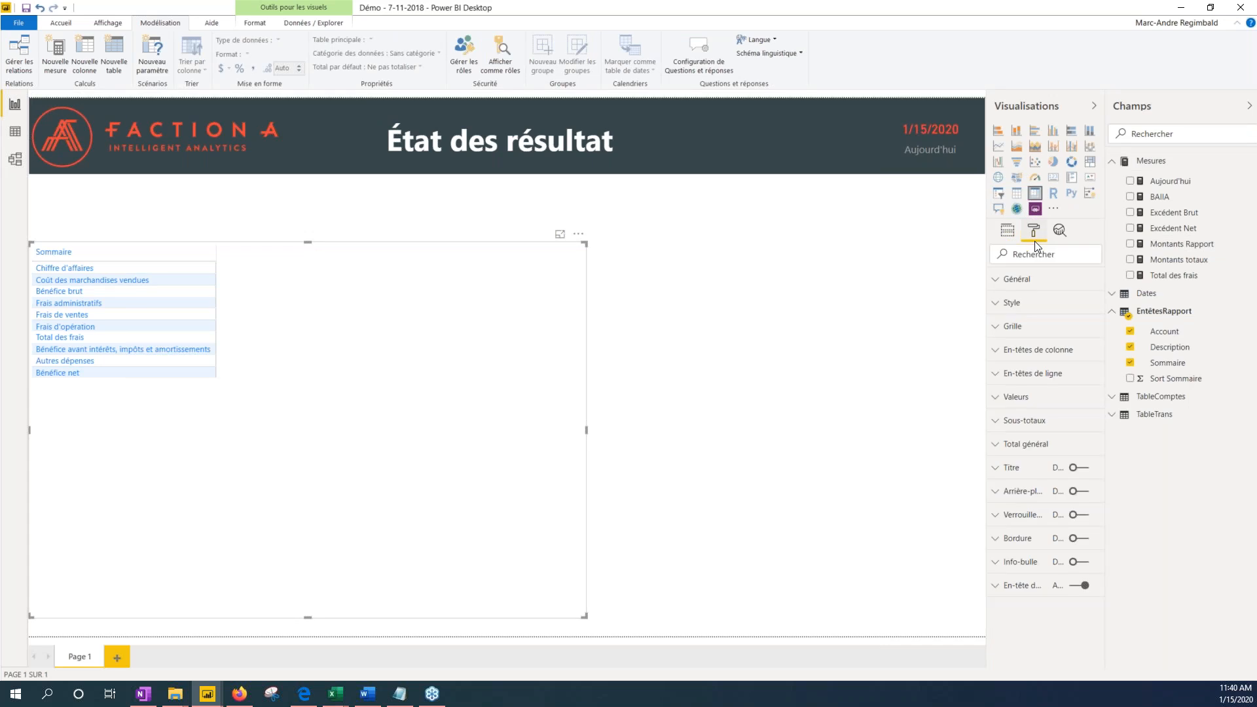
pyautogui.click(1006, 422)
pyautogui.scroll(-1, 1046, 405)
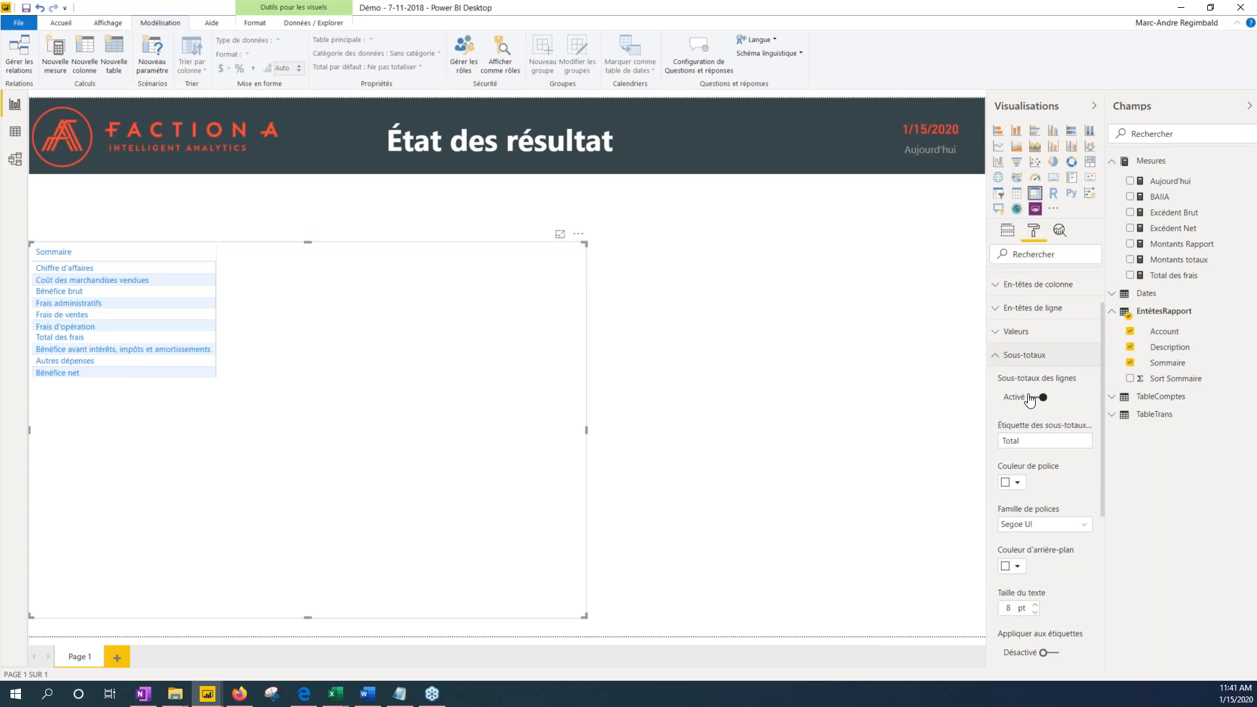
pyautogui.click(1006, 355)
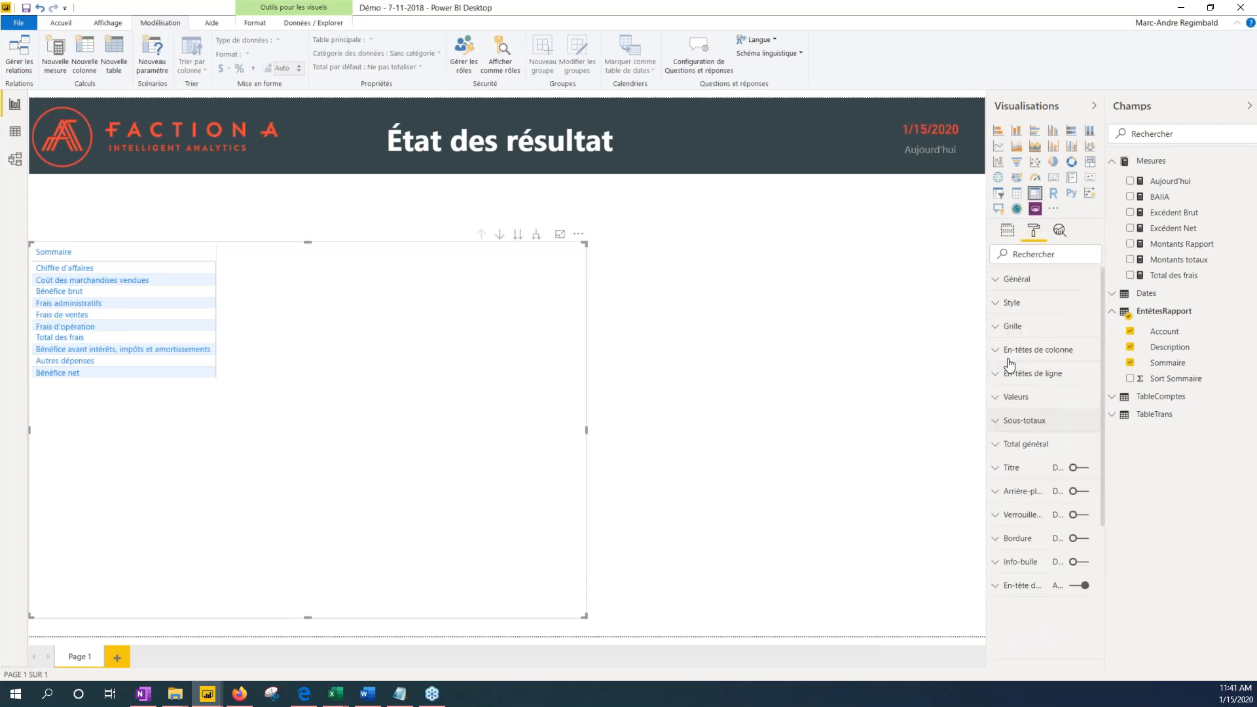
pyautogui.click(1008, 232)
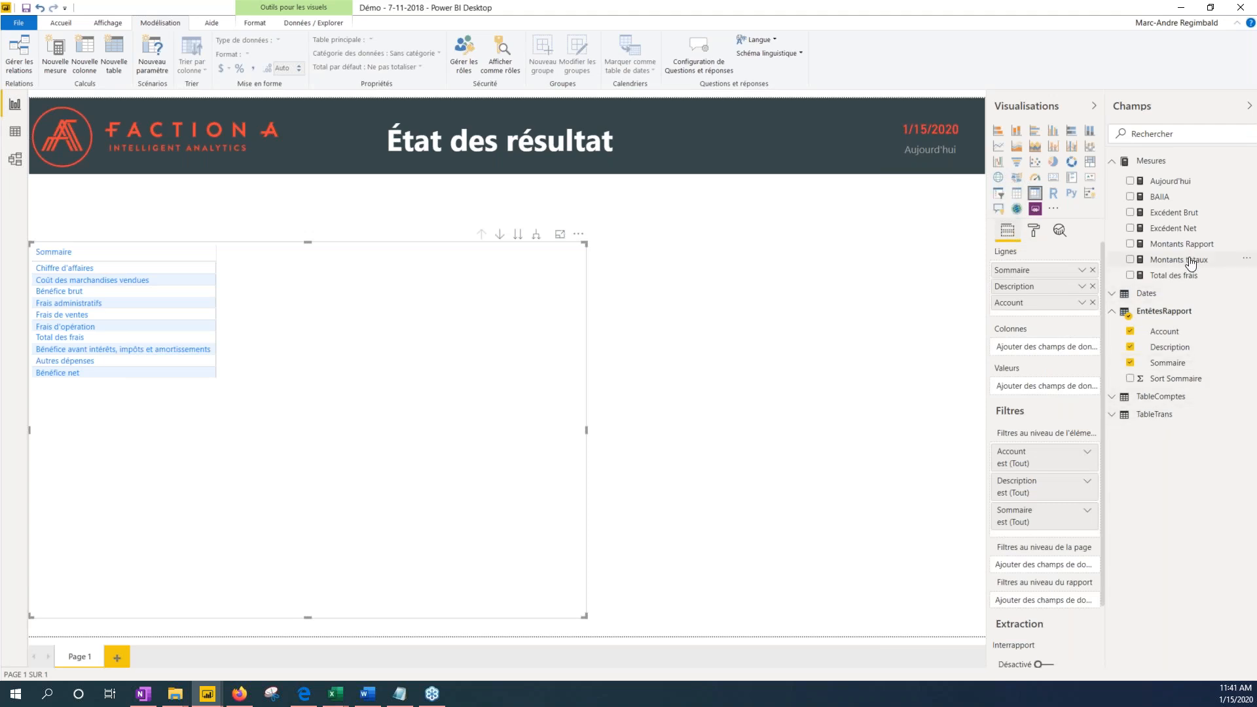
# Add Montants Rapport to the matrix values and check the amounts at the Description level before returning to the Sommaire level
pyautogui.moveTo(1192, 244); pyautogui.dragTo(1065, 392)
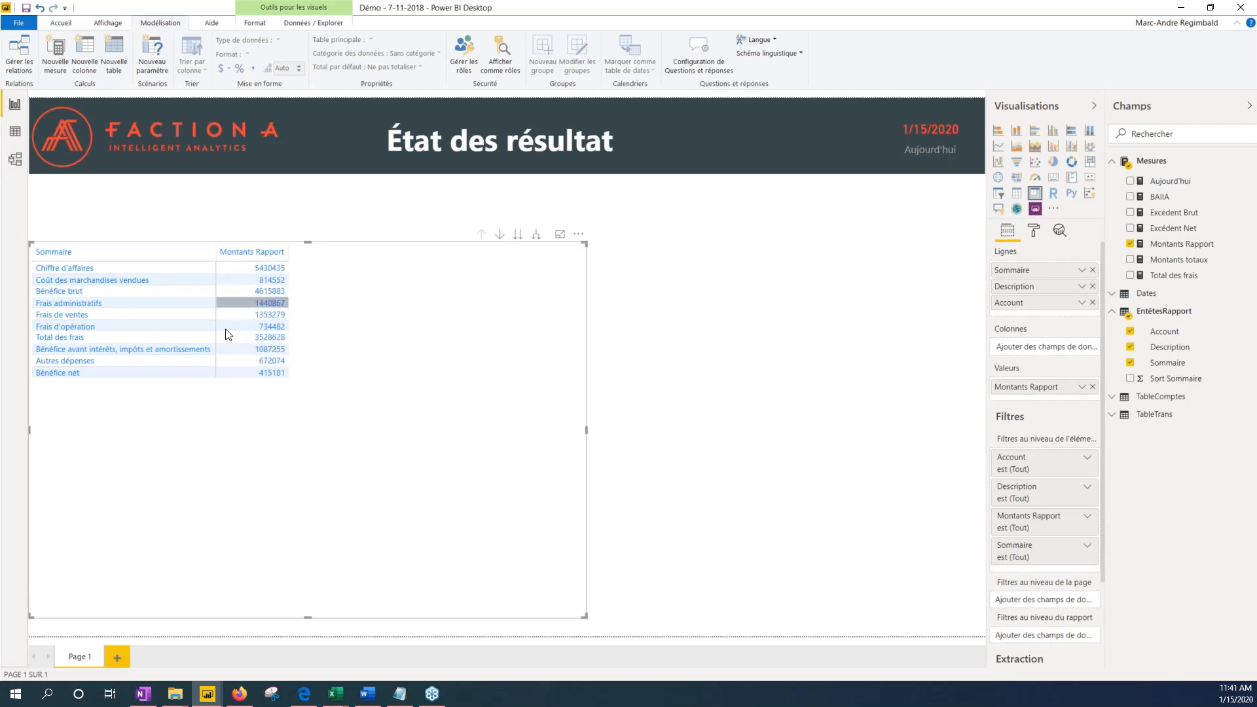
pyautogui.click(536, 237)
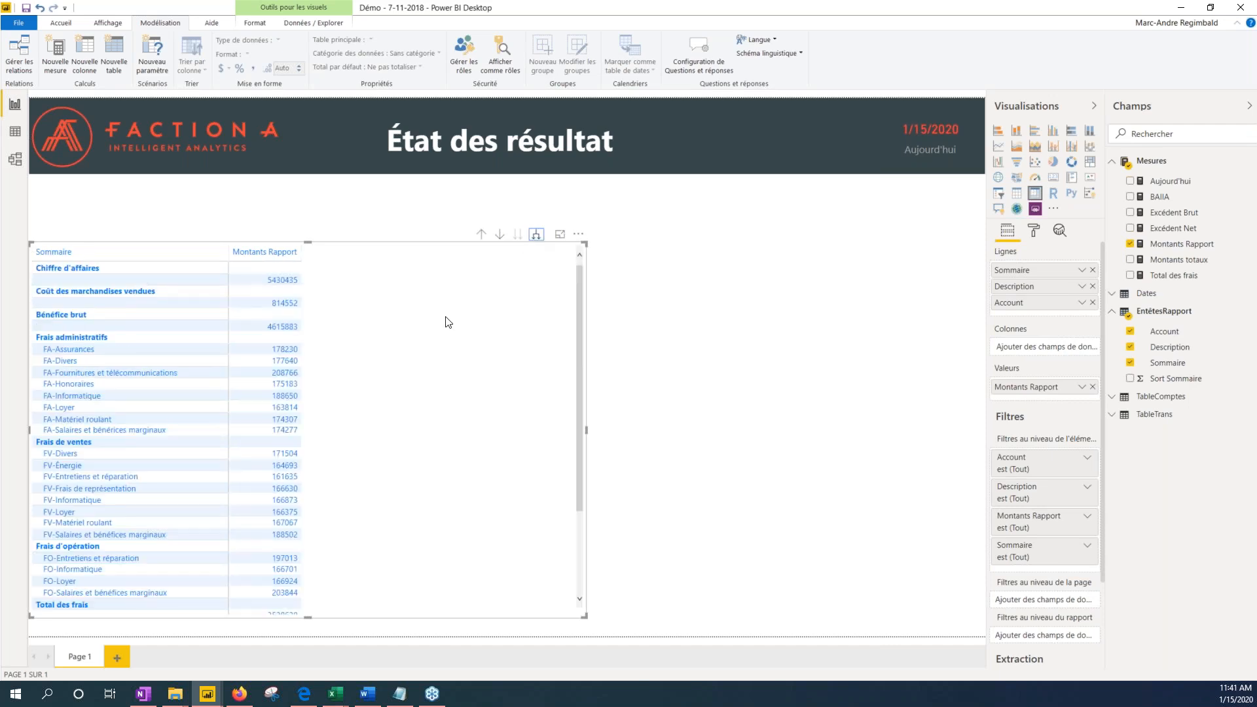
pyautogui.scroll(-3, 280, 347)
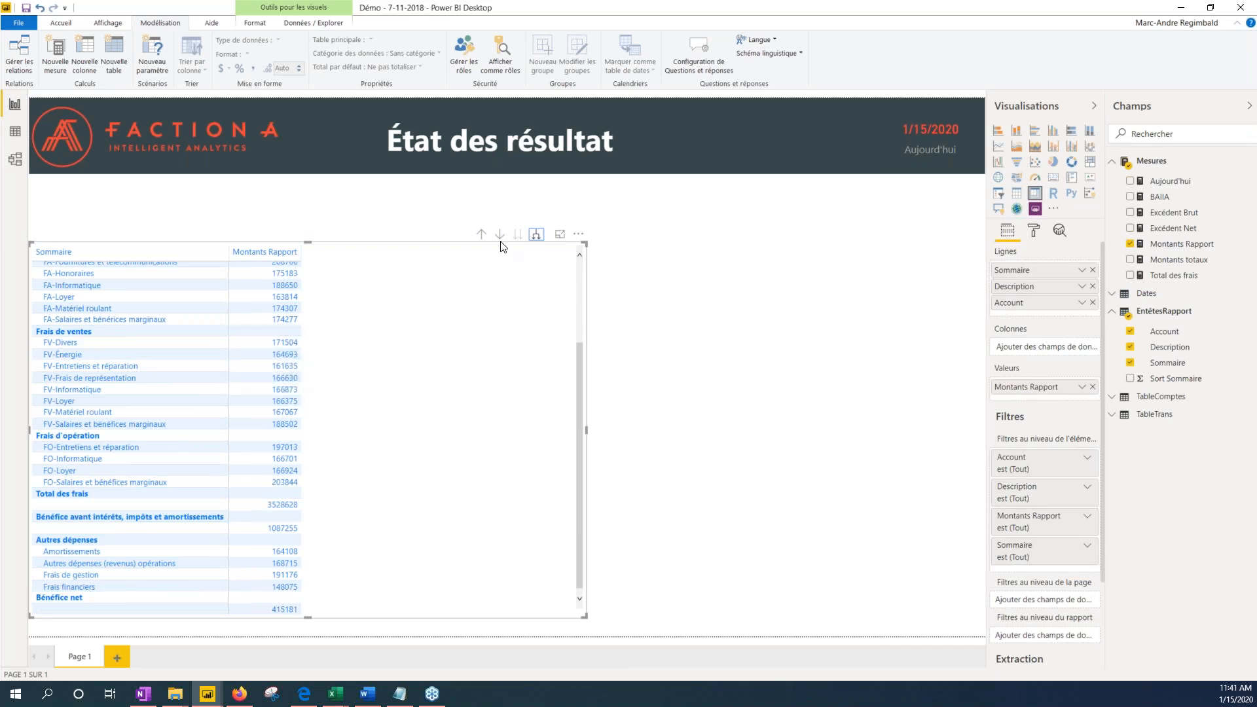
pyautogui.click(481, 234)
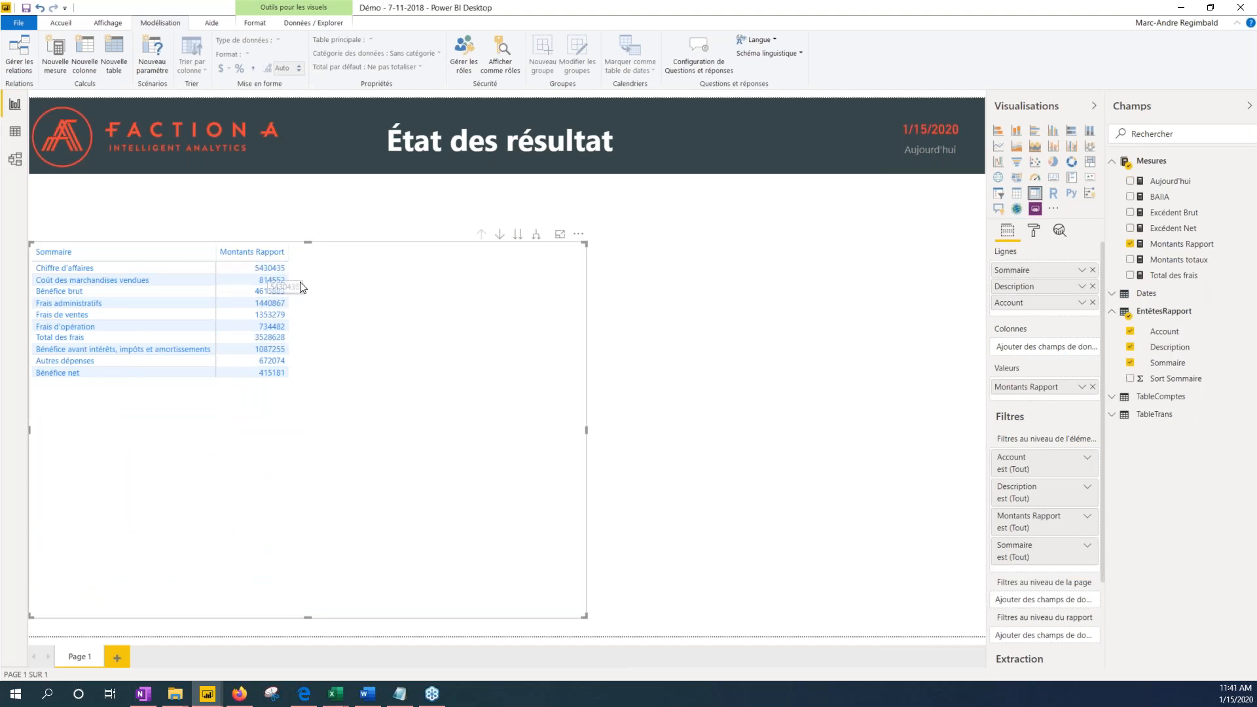
# Format the Montants Rapport measure as $ English (United States) currency and collapse its formula
pyautogui.click(1182, 244)
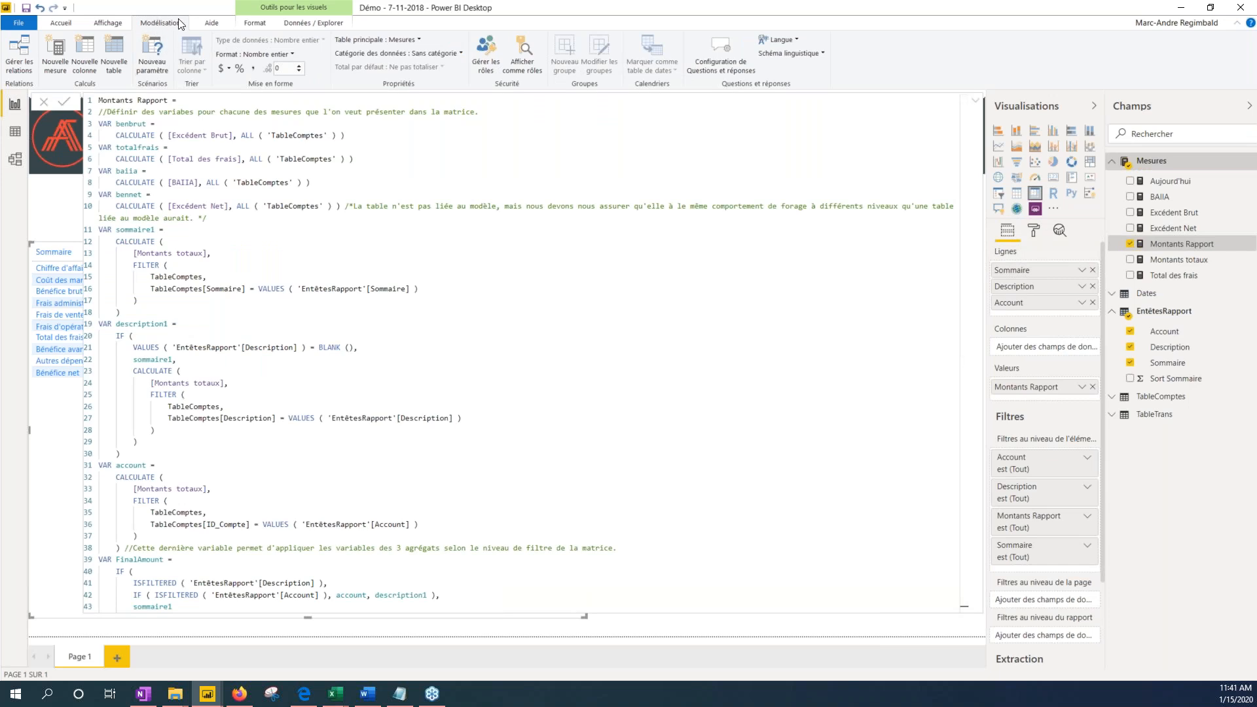
pyautogui.click(229, 69)
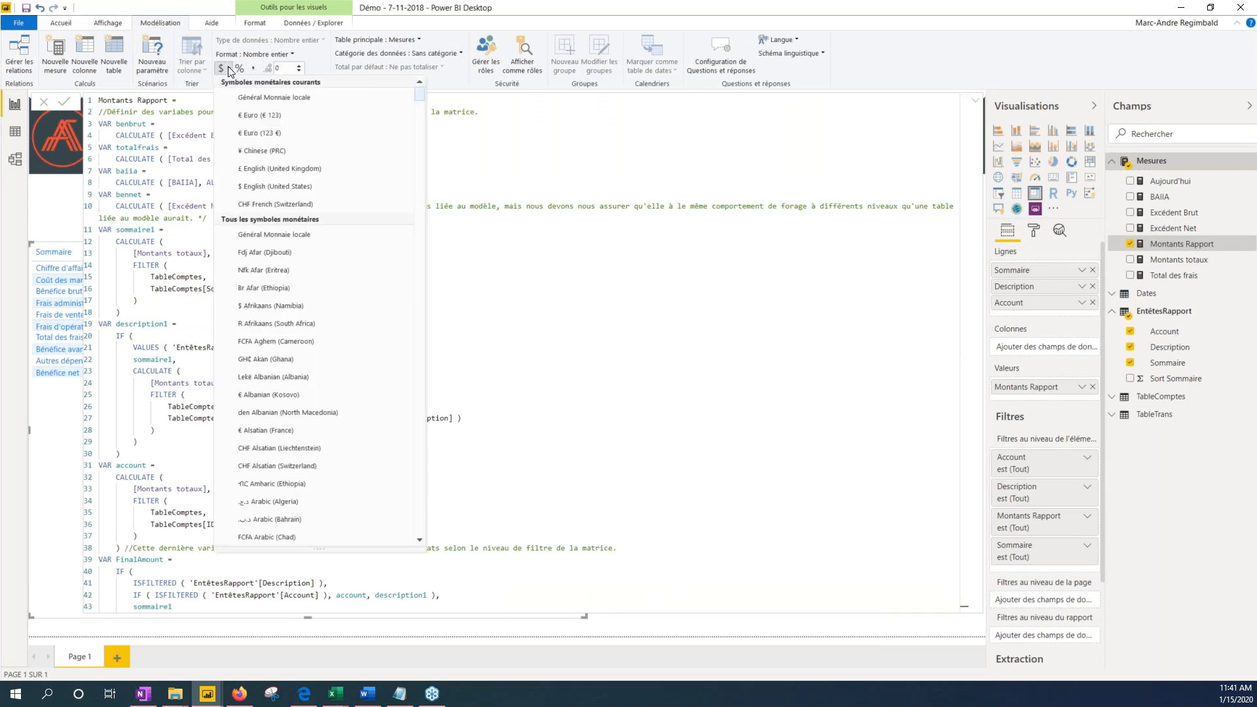
pyautogui.click(277, 186)
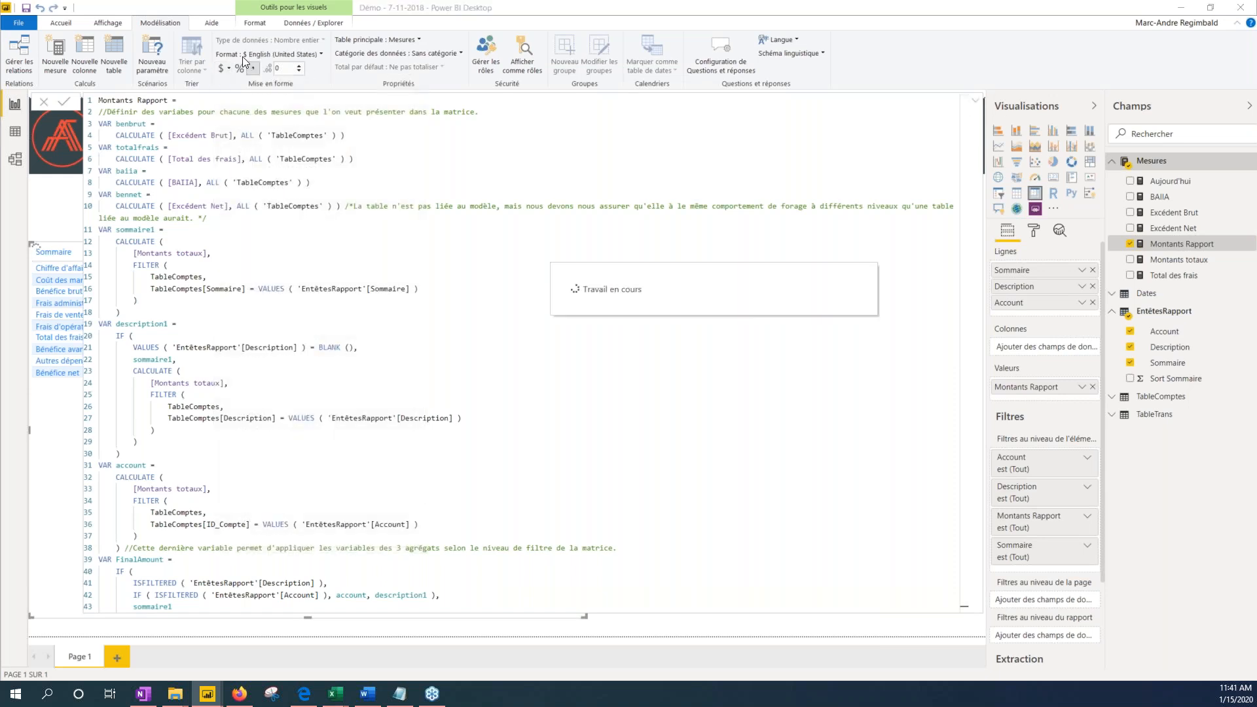
pyautogui.click(976, 103)
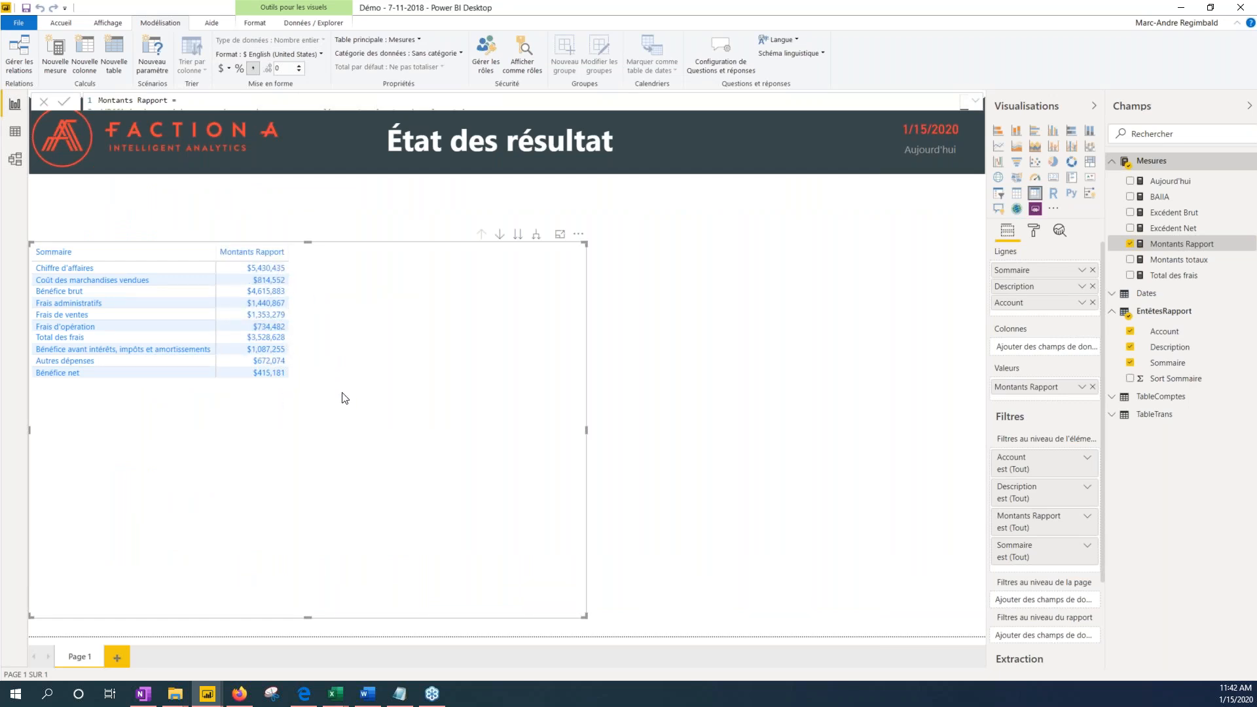
# Create the measure Montants Rapport MPAP in Mesures from the prepared code, as CALCULATE of [Montants Rapport] with SAMEPERIODLASTYEAR ( Dates[Date] )
pyautogui.hotkey('alt', 'Tab')
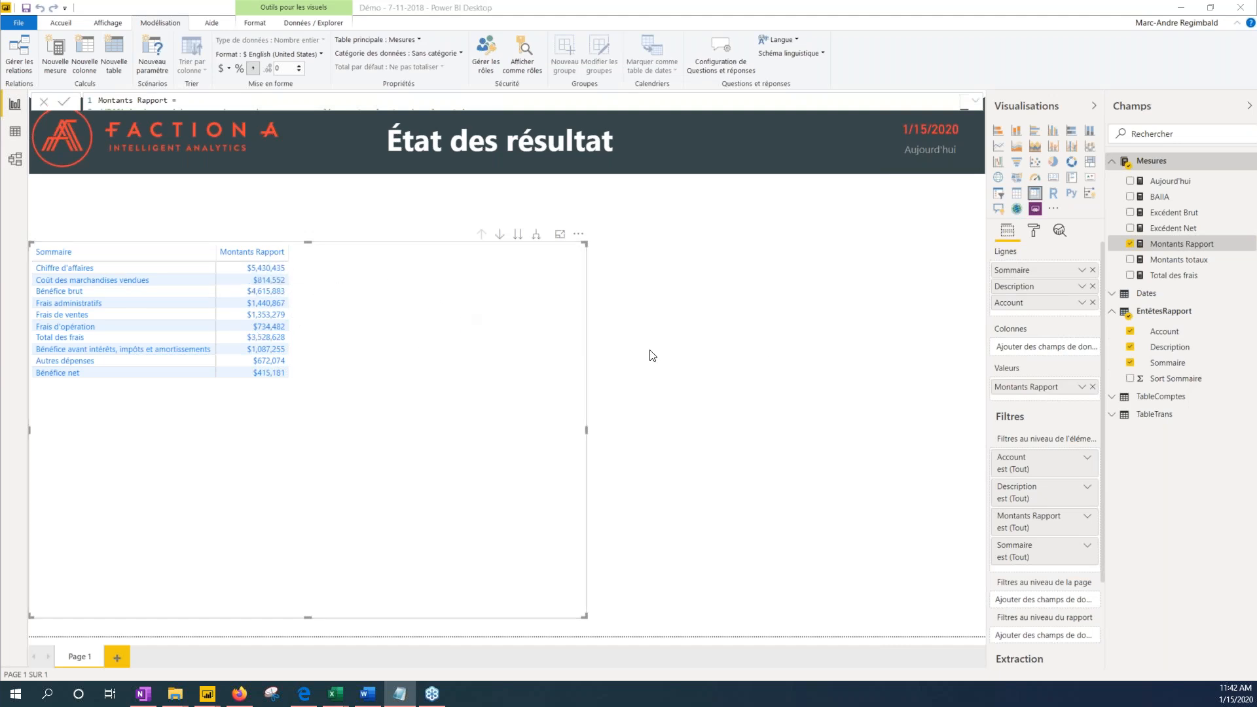
pyautogui.rightClick(1172, 246)
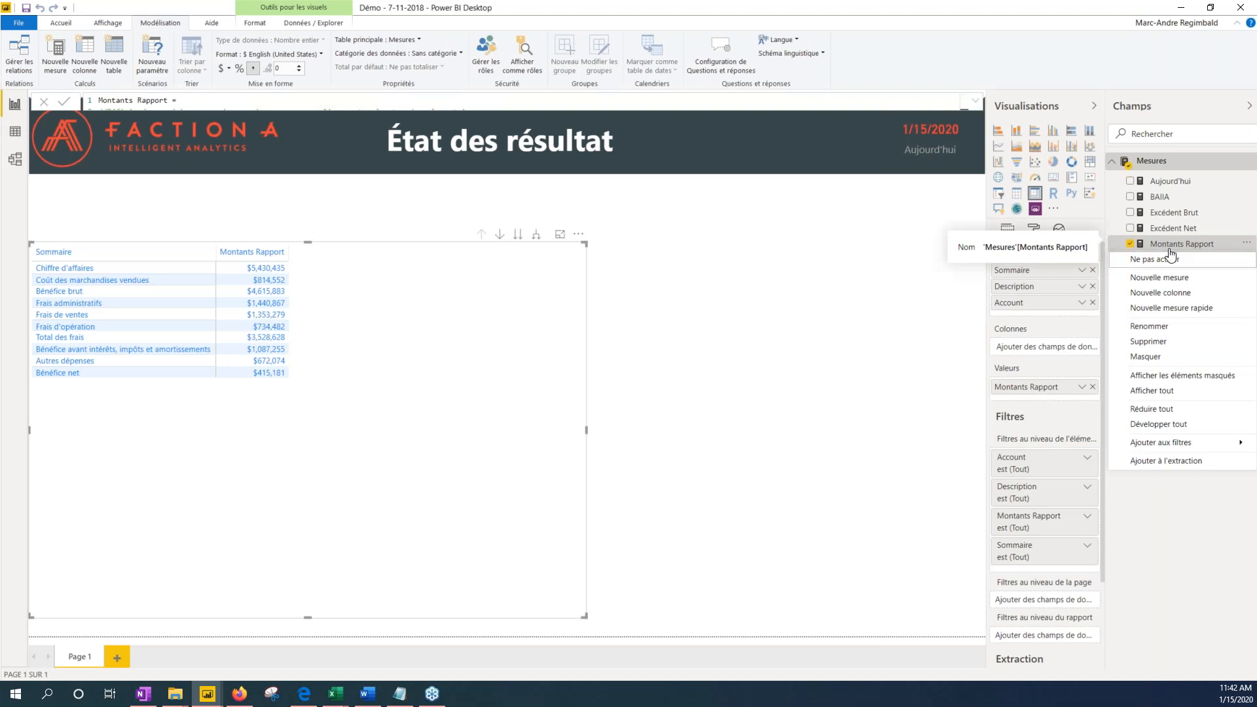
pyautogui.click(629, 425)
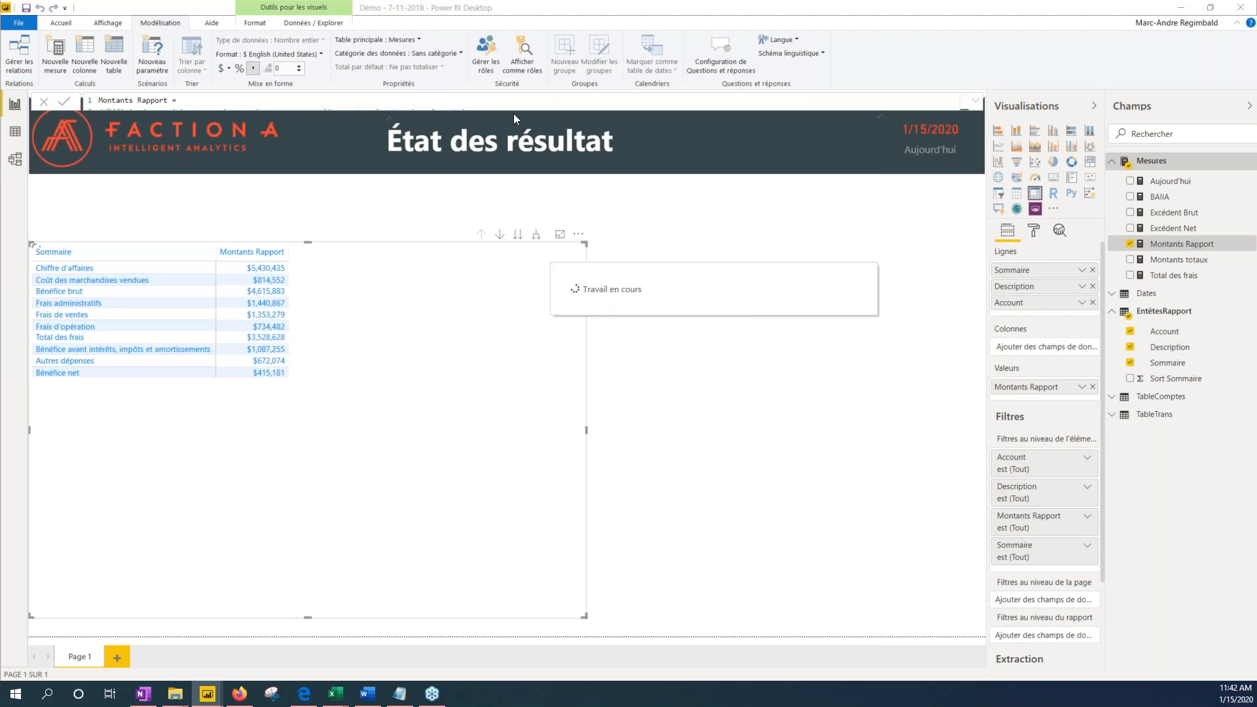
pyautogui.hotkey('ctrl', 'a')
pyautogui.write("Montants Rapport MPAP = // Les mesures peuvent être dépendantes du reste du modèle puisqu'elles sont en réalité liées à la table de compte et non la table paramètre qui est présentée. CALCULATE (     [Montants Rapport],     SAMEPERIODLASTYEAR ( Dates[Date] ) )")
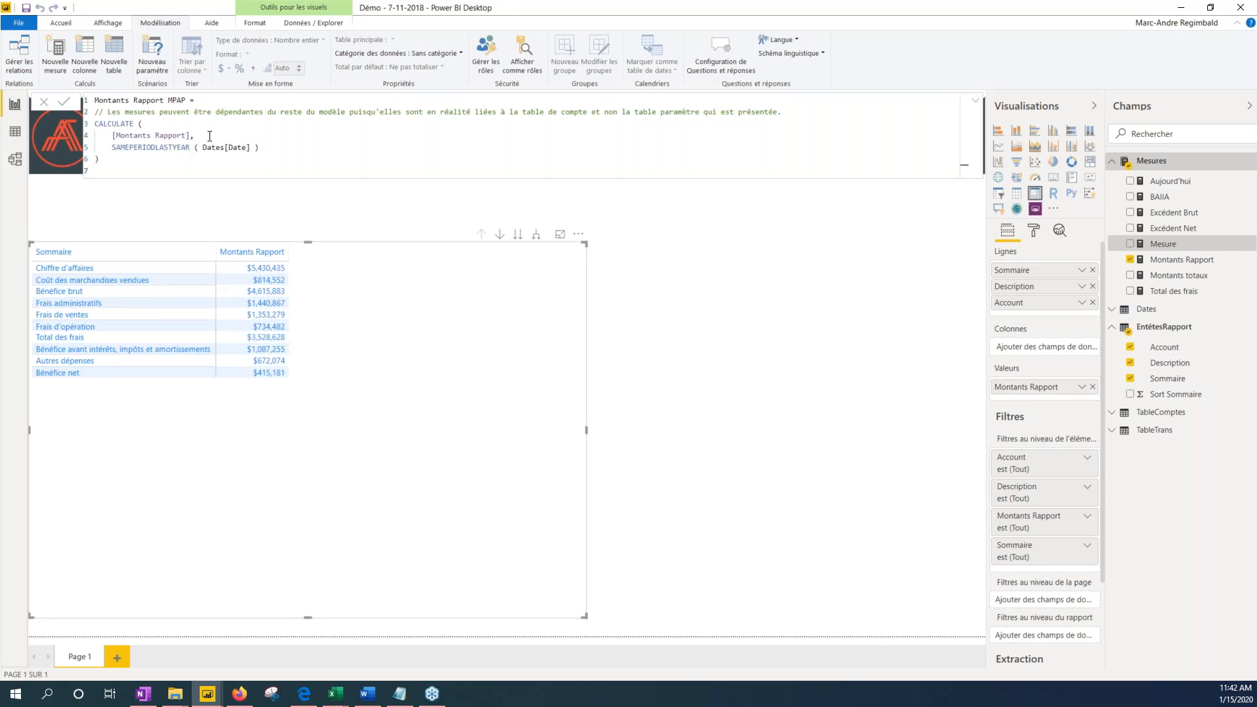
pyautogui.click(65, 103)
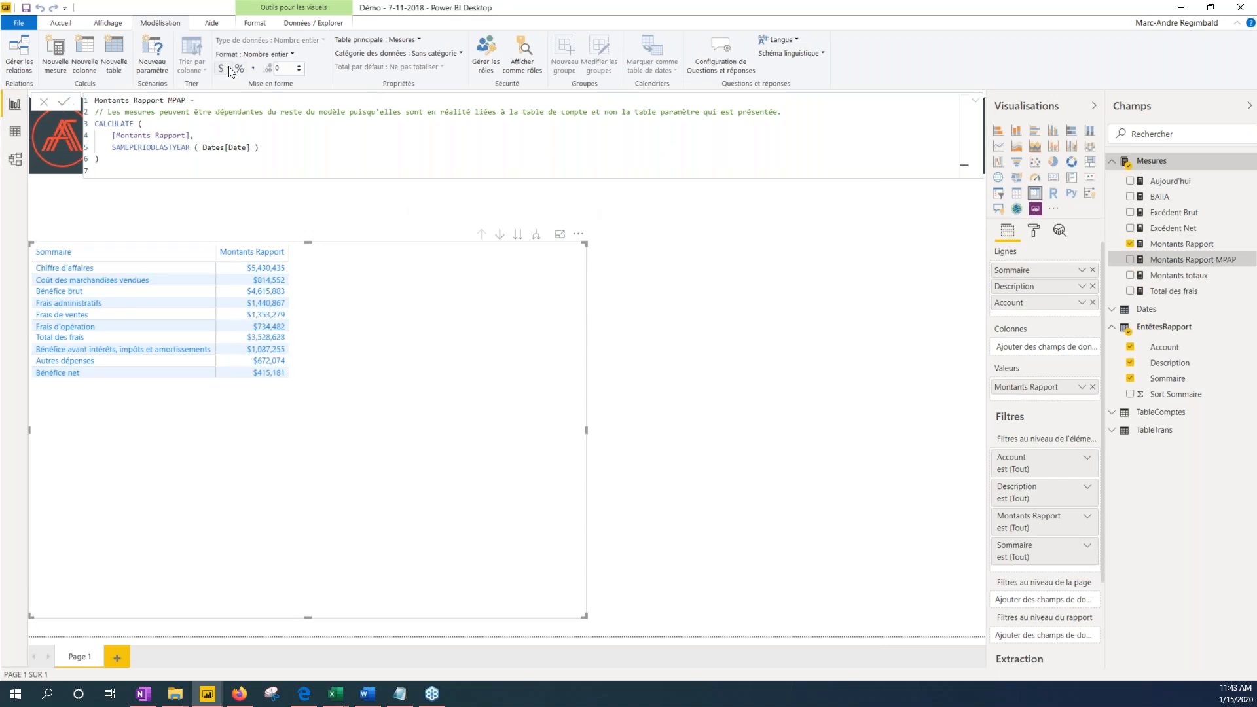
# Format Montants Rapport MPAP as $ English (United States) currency and add it to the matrix values
pyautogui.click(270, 53)
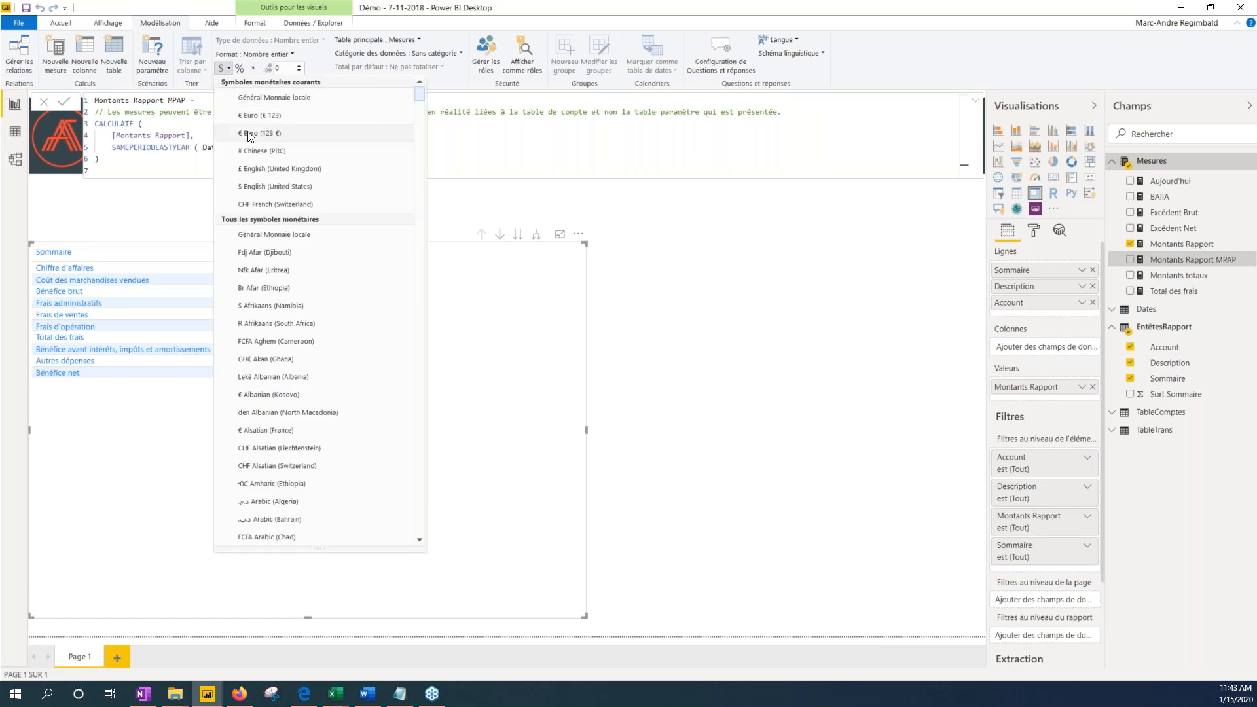
pyautogui.click(277, 190)
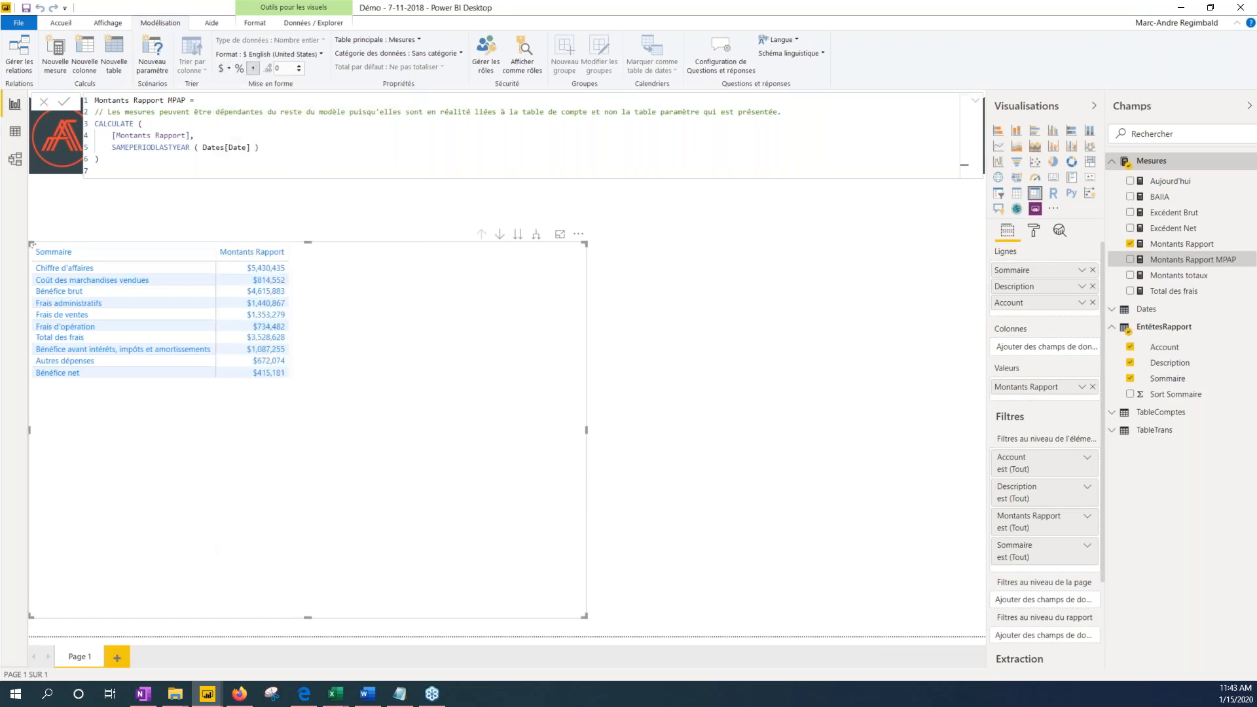
pyautogui.moveTo(1185, 259); pyautogui.dragTo(1061, 393)
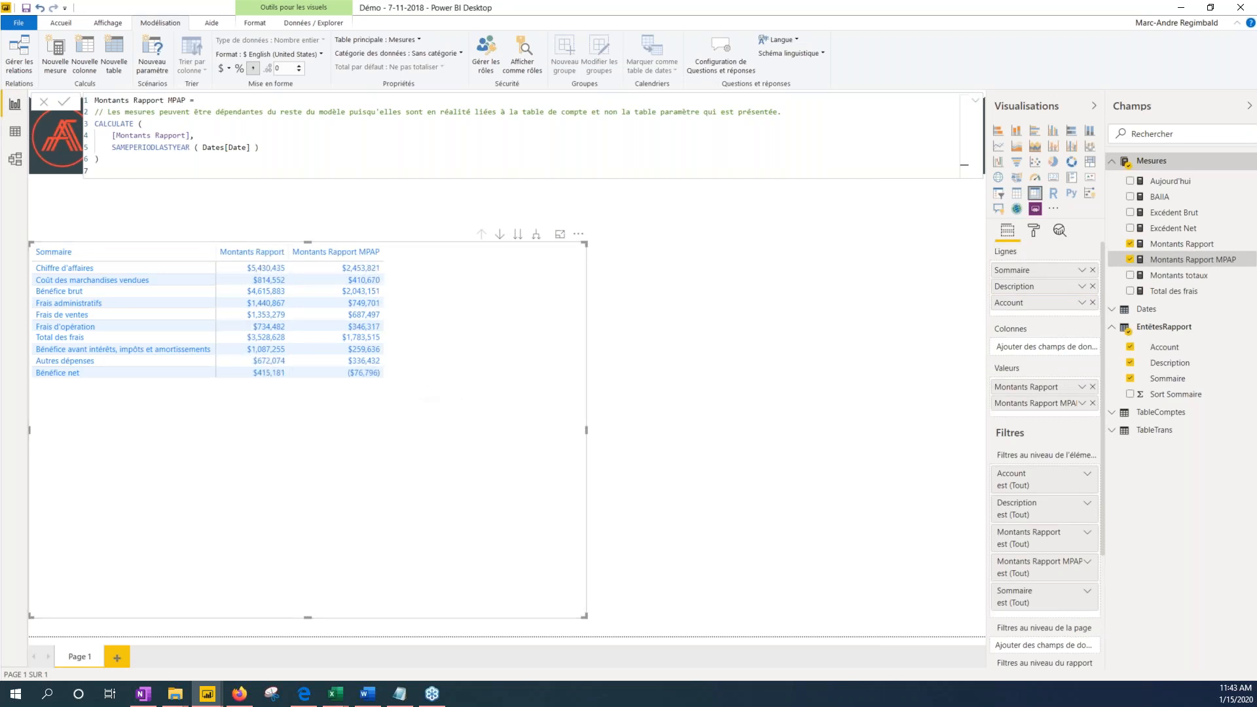
# Create the measure Flèches comparatives from the prepared code, comparing [Montants Rapport] with [Montants Rapport MPAP] through UNICHAR 9650 and 9660, and add it to the matrix values
pyautogui.click(399, 694)
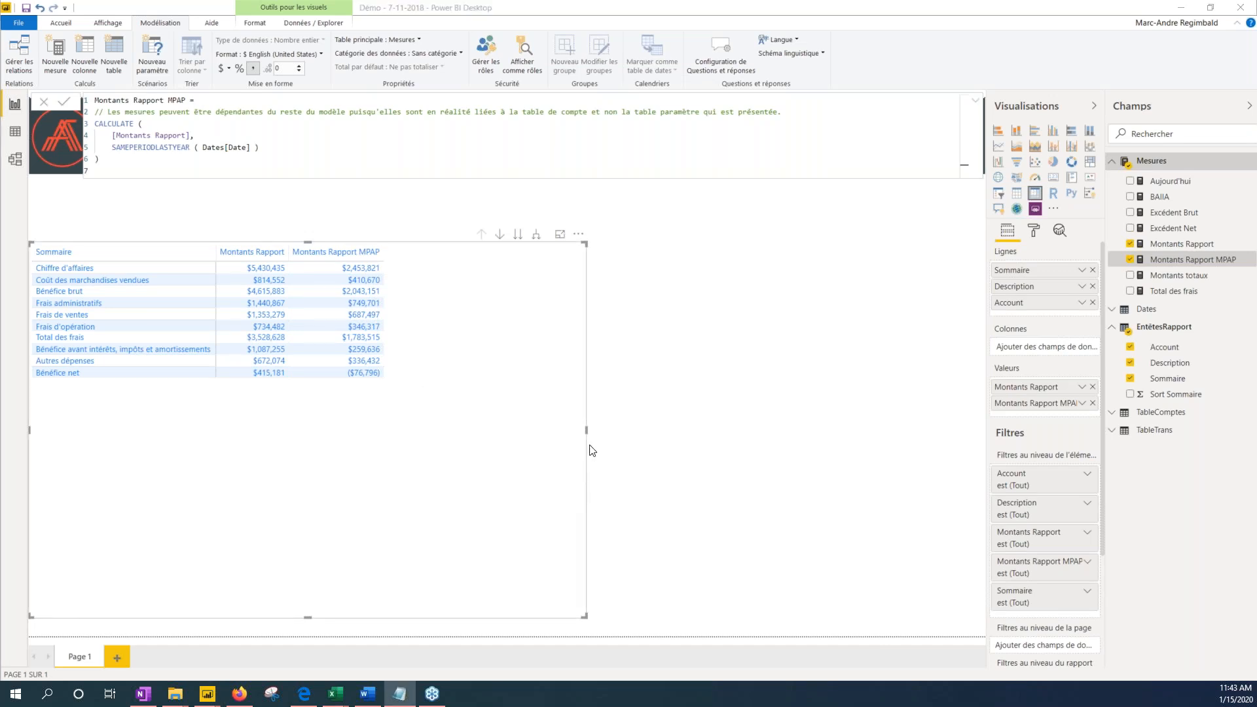
pyautogui.click(1195, 264)
pyautogui.rightClick(1197, 266)
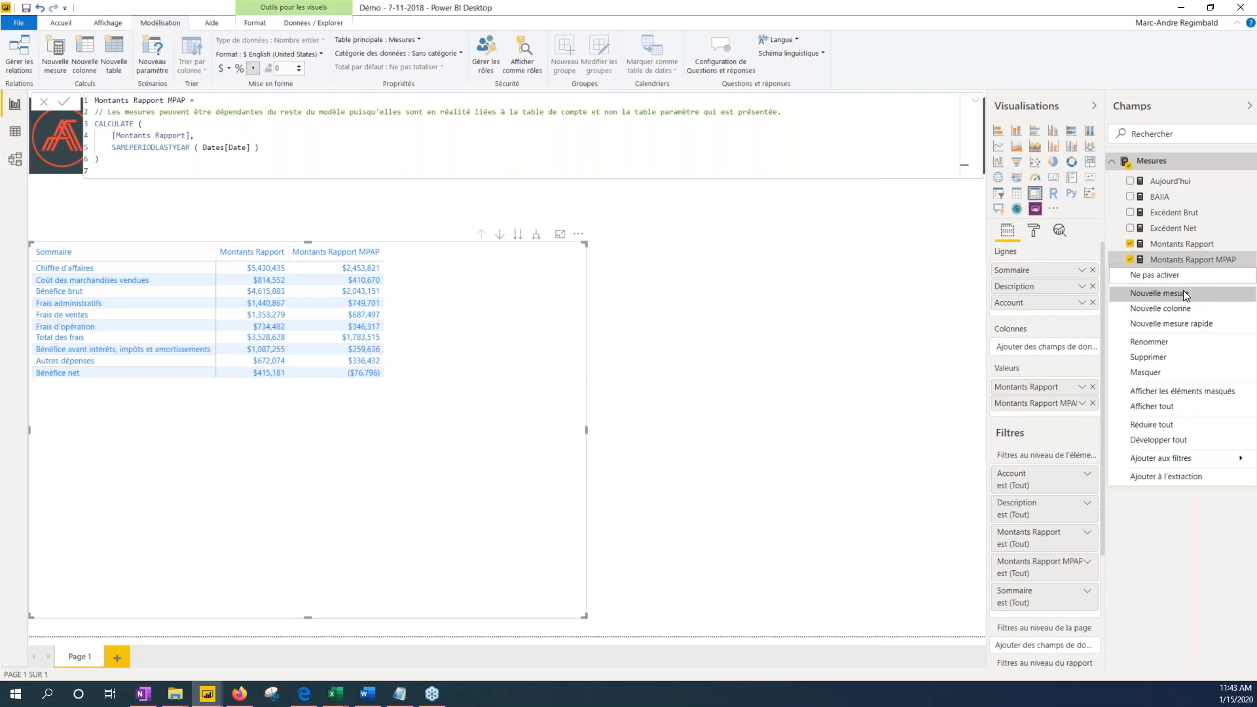
pyautogui.click(1180, 293)
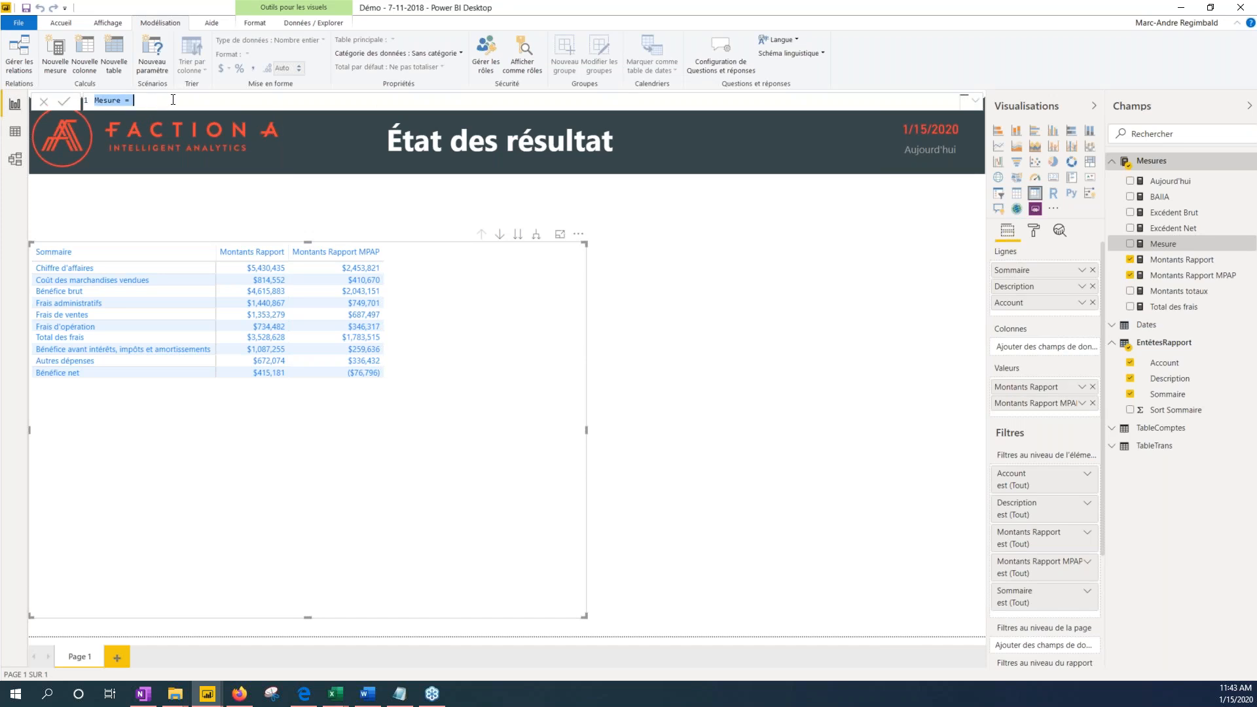
pyautogui.write("Flèches comparatives = //Mise en place de flèches selon les valeurs dans l'état des résultats IF (     [Montants Rapport] > [Montants Rapport MPAP],     UNICHAR ( 9650 ),     IF ( [Montants Rapport] < [Montants Rapport MPAP], UNICHAR ( 9660 ), BLANK () ) )")
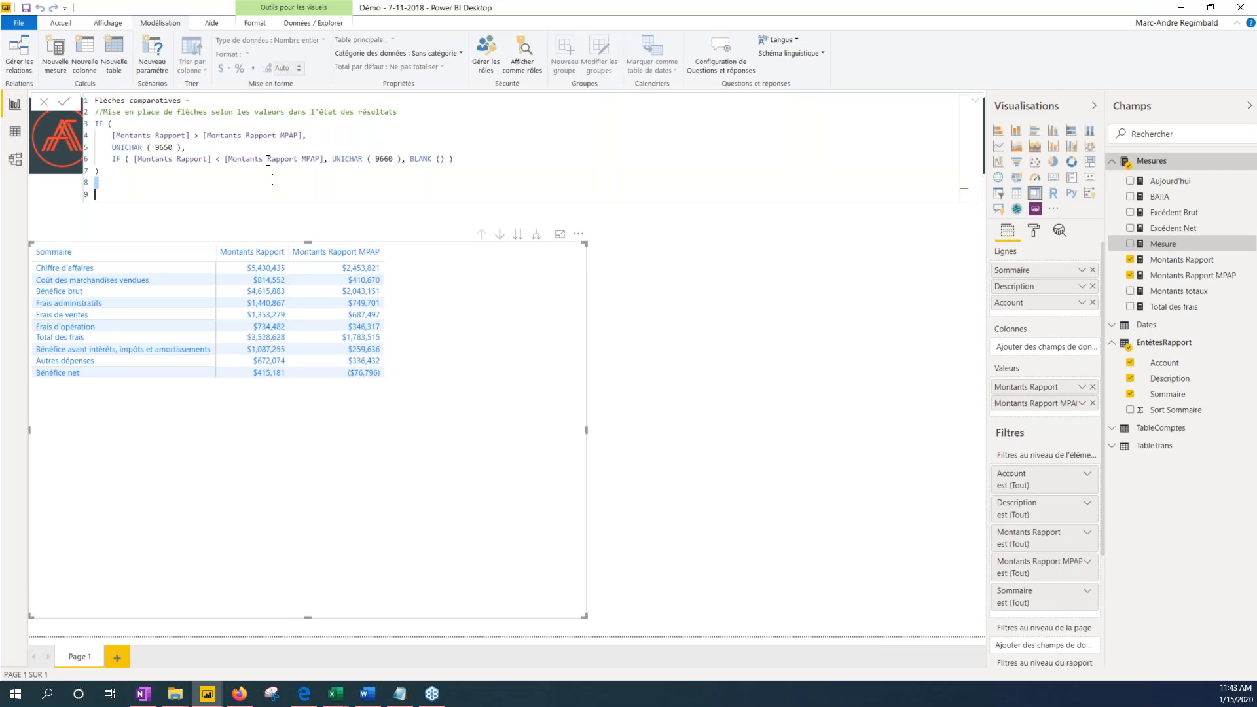
pyautogui.click(64, 103)
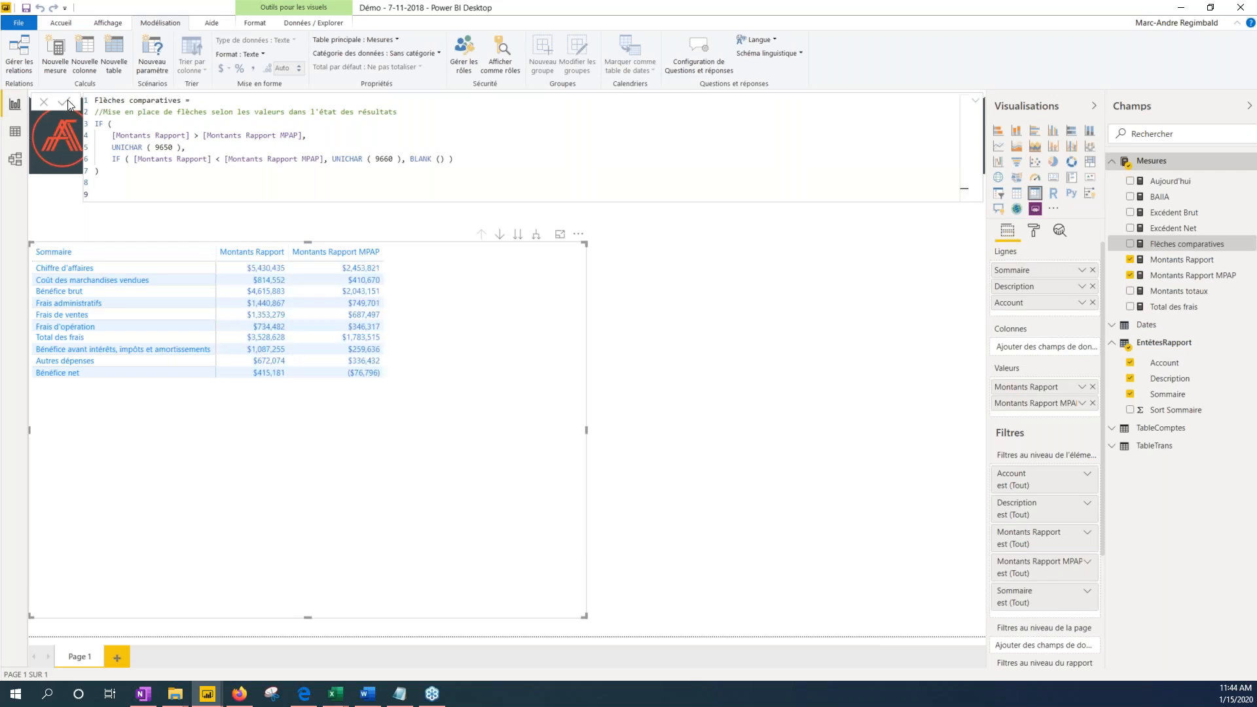
pyautogui.moveTo(1186, 245); pyautogui.dragTo(1059, 414)
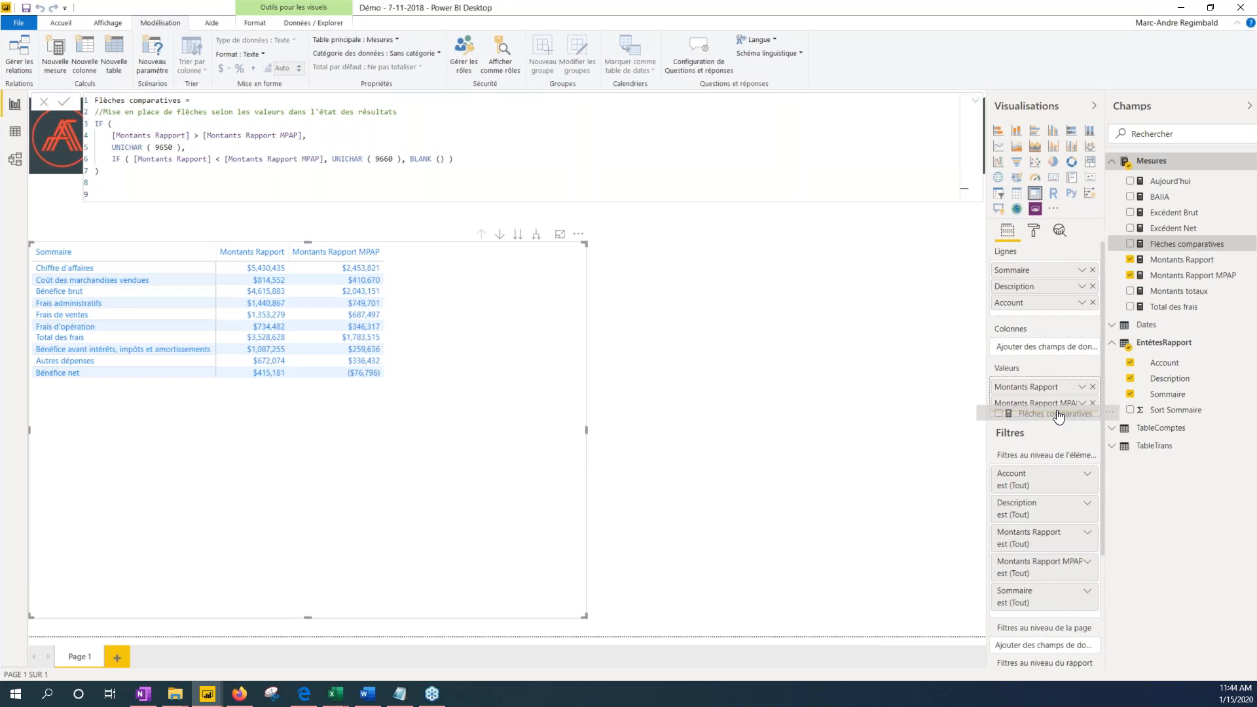
pyautogui.moveTo(1059, 417); pyautogui.dragTo(1056, 420)
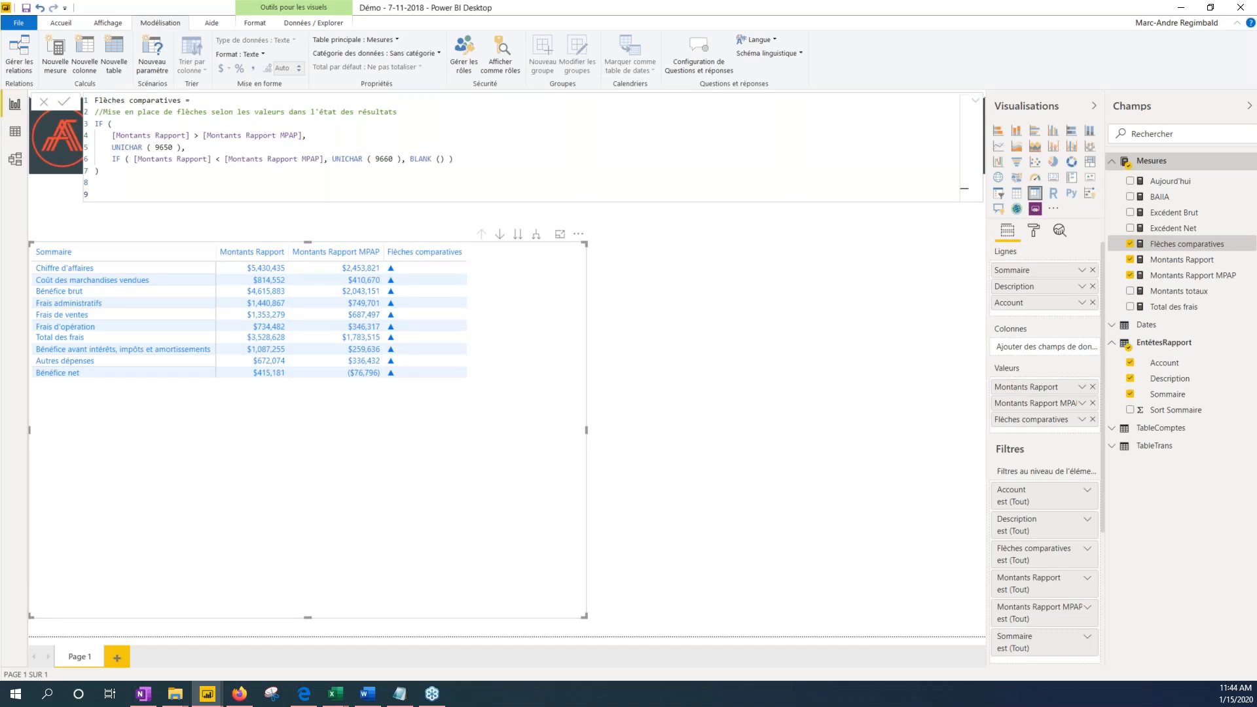
# Create the measure Mesure Couleur flèches from the prepared code, returning #FF3F36 or #3CB371 by arrow direction and Sommaire heading, and collapse its formula
pyautogui.hotkey('alt', 'Tab')
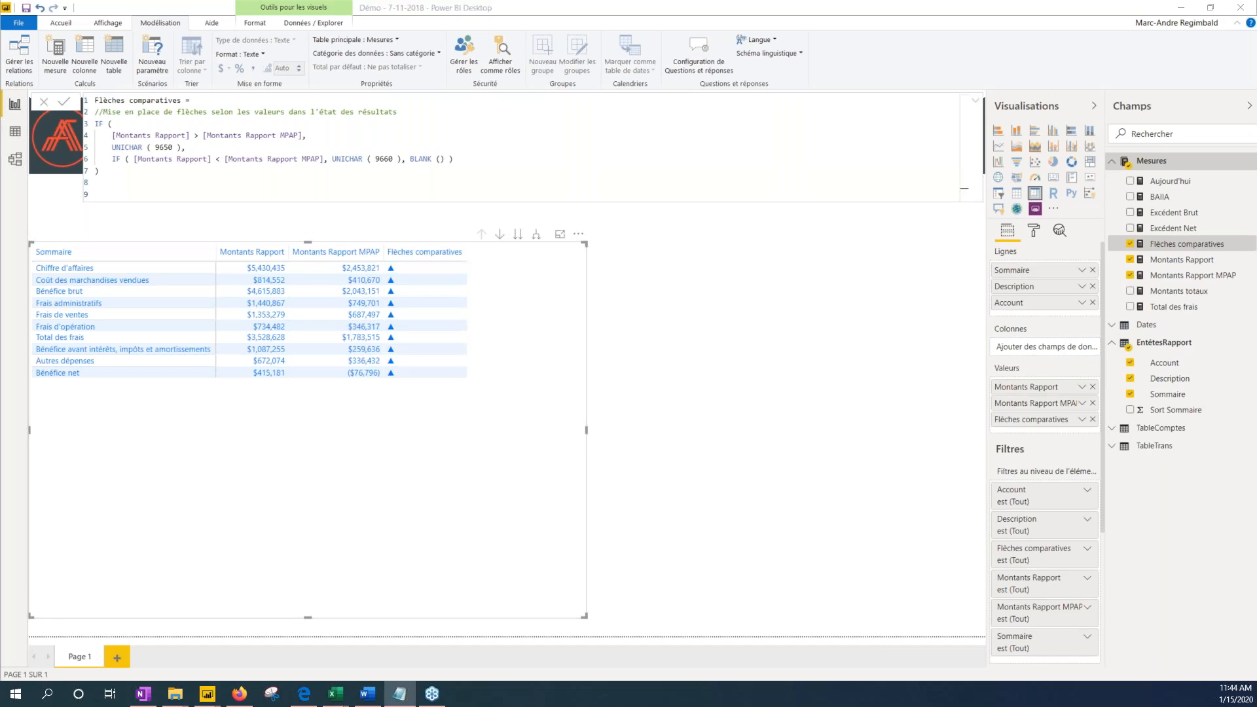
pyautogui.rightClick(1167, 252)
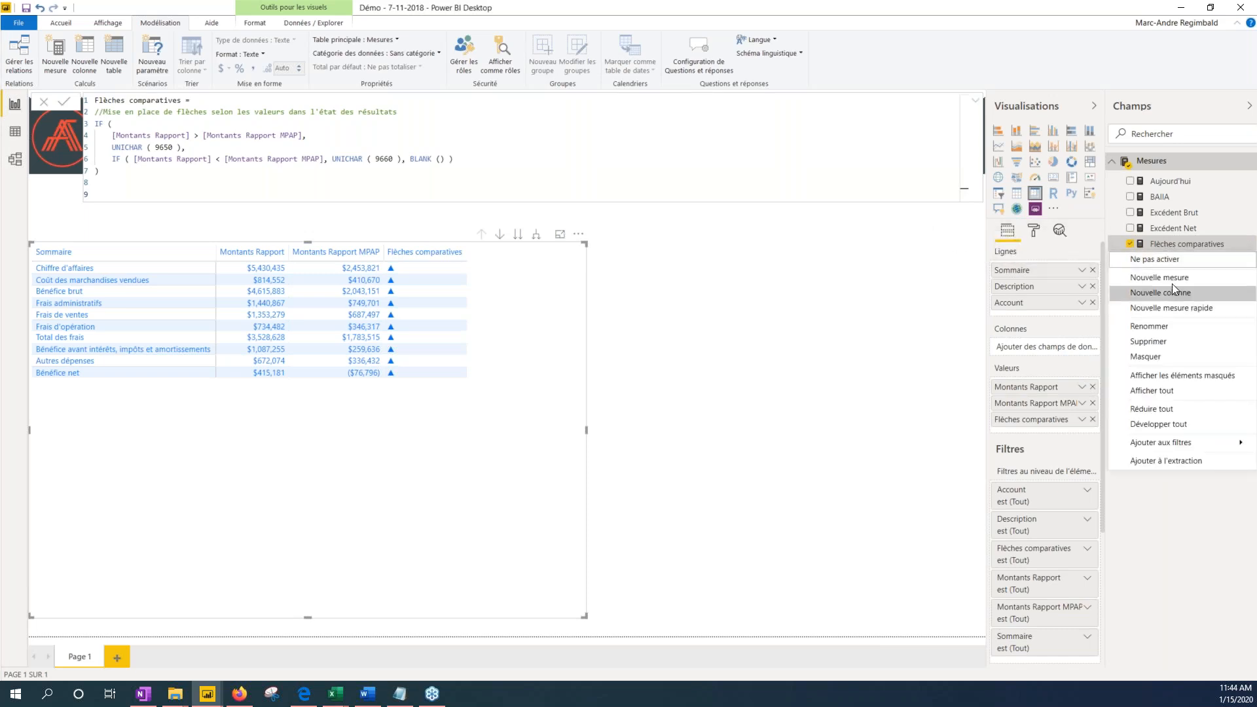
pyautogui.click(1169, 277)
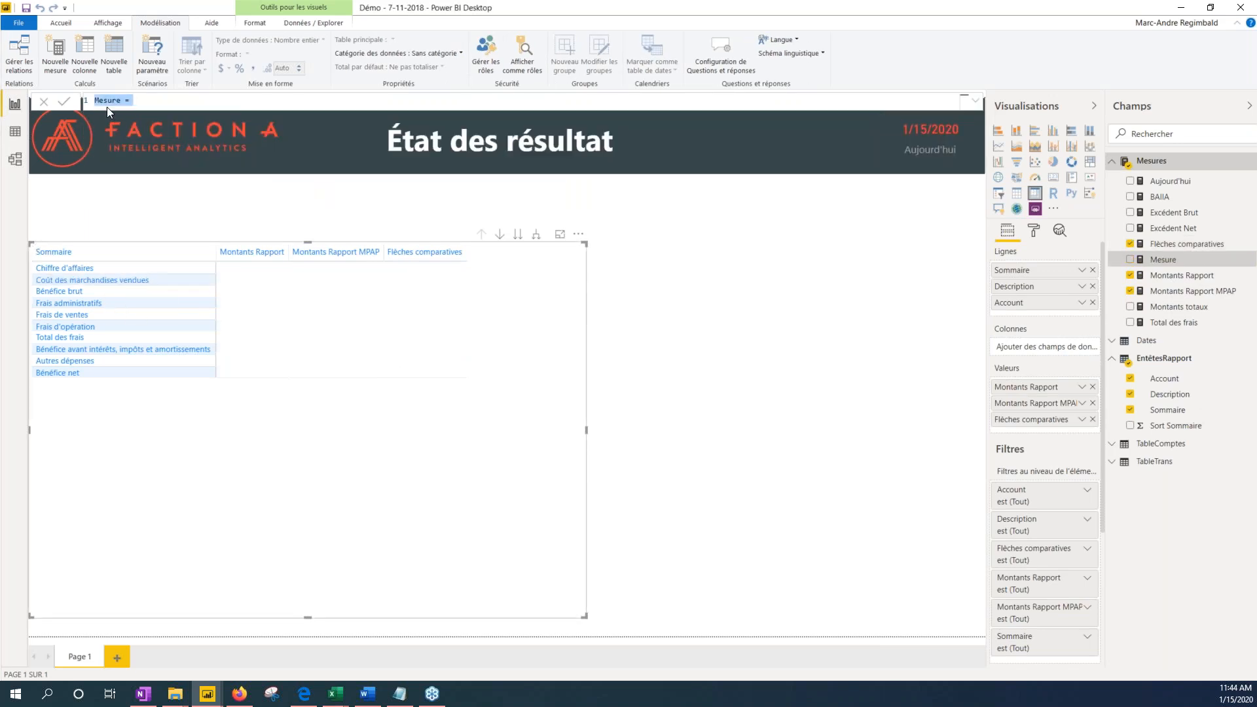
pyautogui.write('Mesure Couleur flèches = //Changement de la couleur de la flèche selon son orientation dans l\'état des résultats. VAR flecherevenue =     IF (         [Flèches comparatives] = UNICHAR ( 9660 ),         "#FF3F36",         IF ( [Flèches comparatives] = UNICHAR ( 9650 ), "#3CB371", BLANK () )     ) VAR flechedepense =     IF (         [Flèches comparatives] = UNICHAR ( 9650 ),         "#FF3F36",         IF ( [Flèches comparatives] = UNICHAR ( 9660 ), "#3CB371", BLANK () )     ) RETURN     //S\'il s\'agit d\'un poste de dépense, la couleur de la flèche est rouge si elle pointe vers le haut.     SWITCH (         VALUES ( \'EntêtesRapport\'[Sommaire] ),         "Coût des marchandises vendues", flechedepense,         "Frais d\'opération", flechedepense,         "Frais administratifs", flechedepense,         "Frais de ventes", flechedepense,         "Total des frais", flechedepense,         "Autres dépenses", flechedepense,         //S\'il s\'agit d\'un poste de revenu ou bénéfice, la flèche est verte si elle pointe vers le haut.         flecherevenue     )')
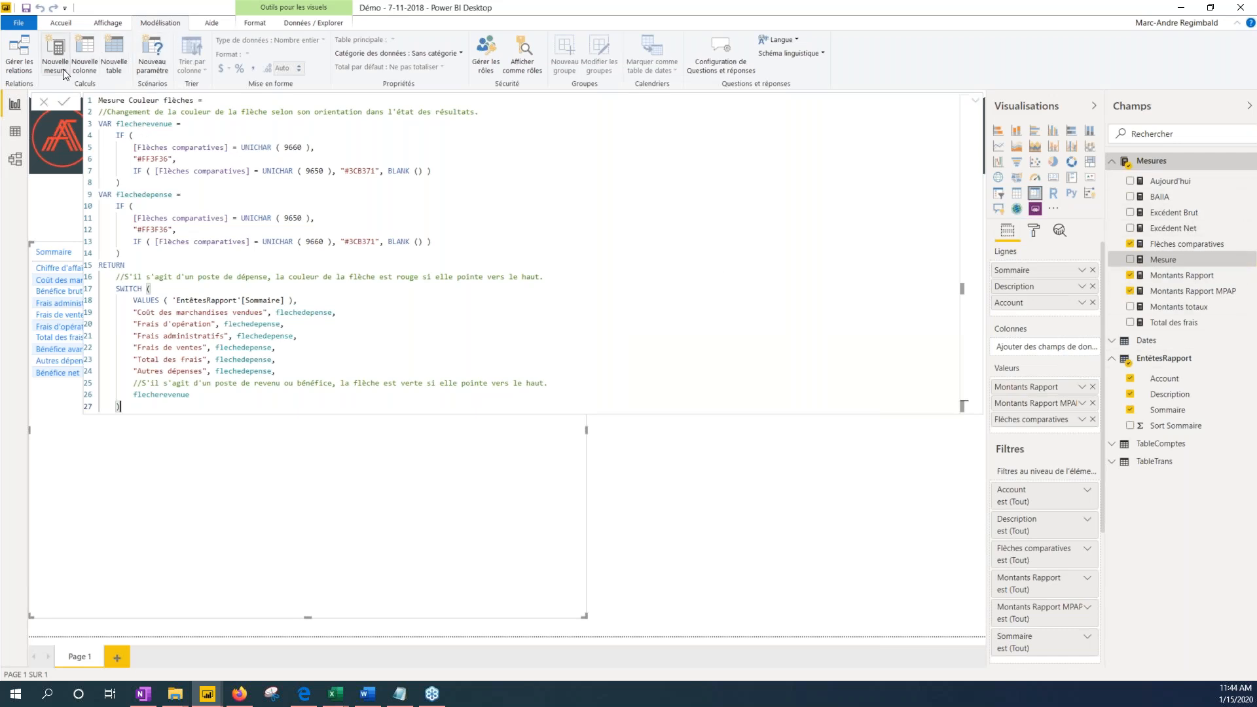
pyautogui.click(68, 105)
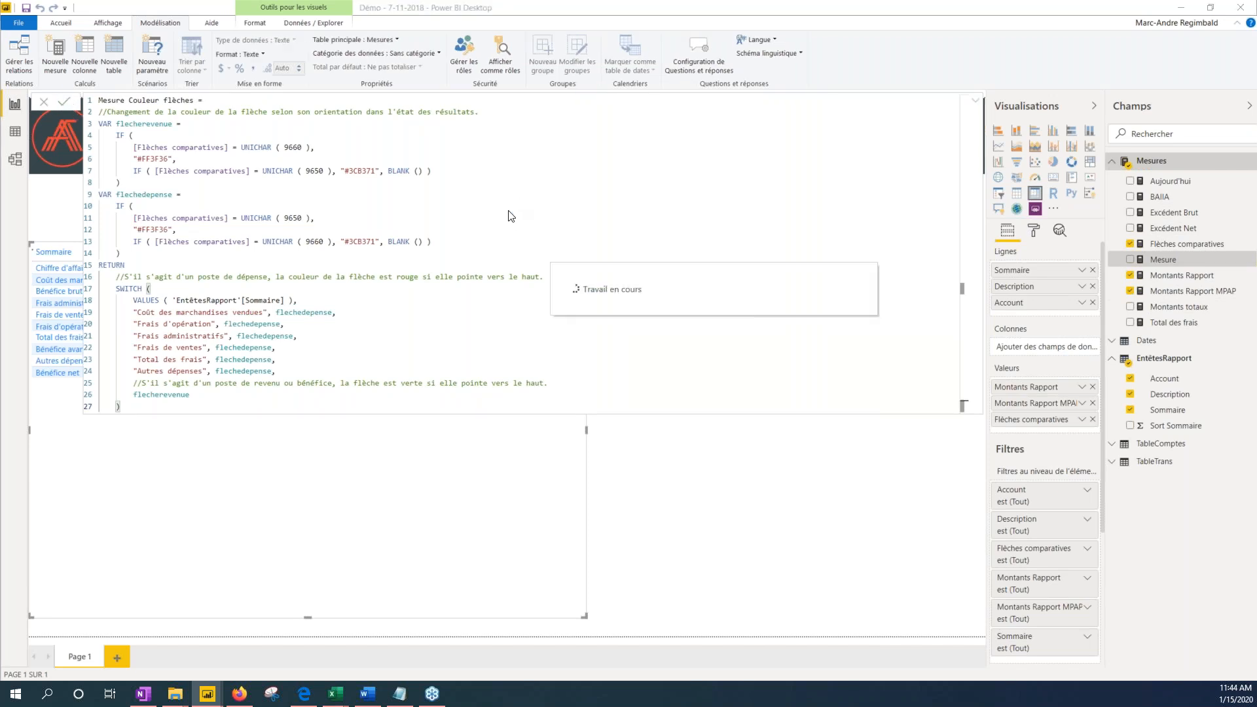
pyautogui.click(977, 104)
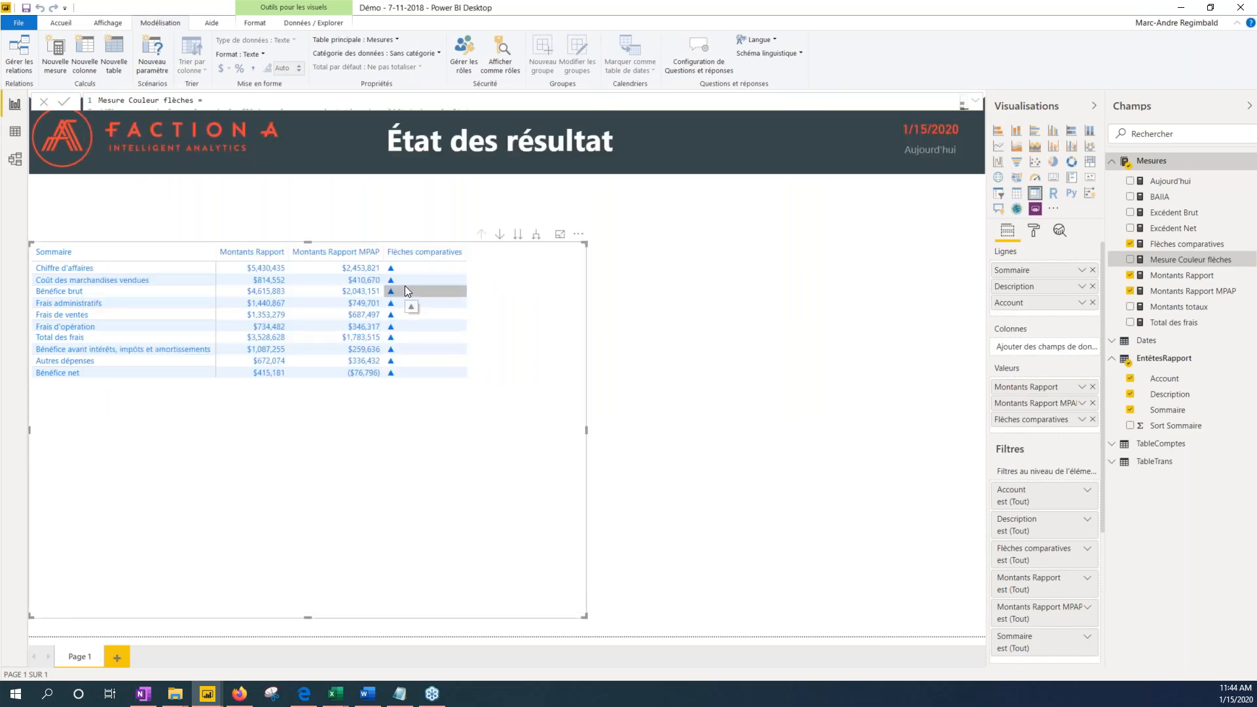
# Apply conditional font color to Flèches comparatives in the matrix, formatted by field value (Valeur du champ) and based on Mesure Couleur flèches
pyautogui.rightClick(1036, 423)
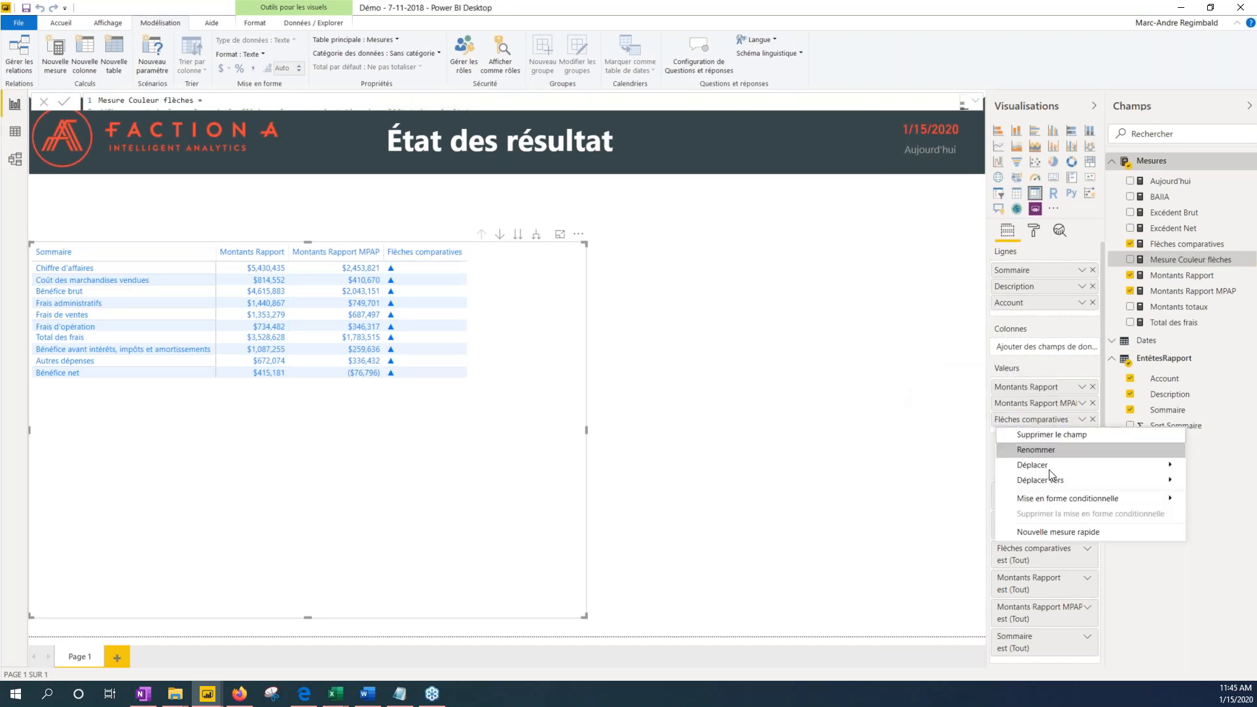
pyautogui.moveTo(1051, 502)
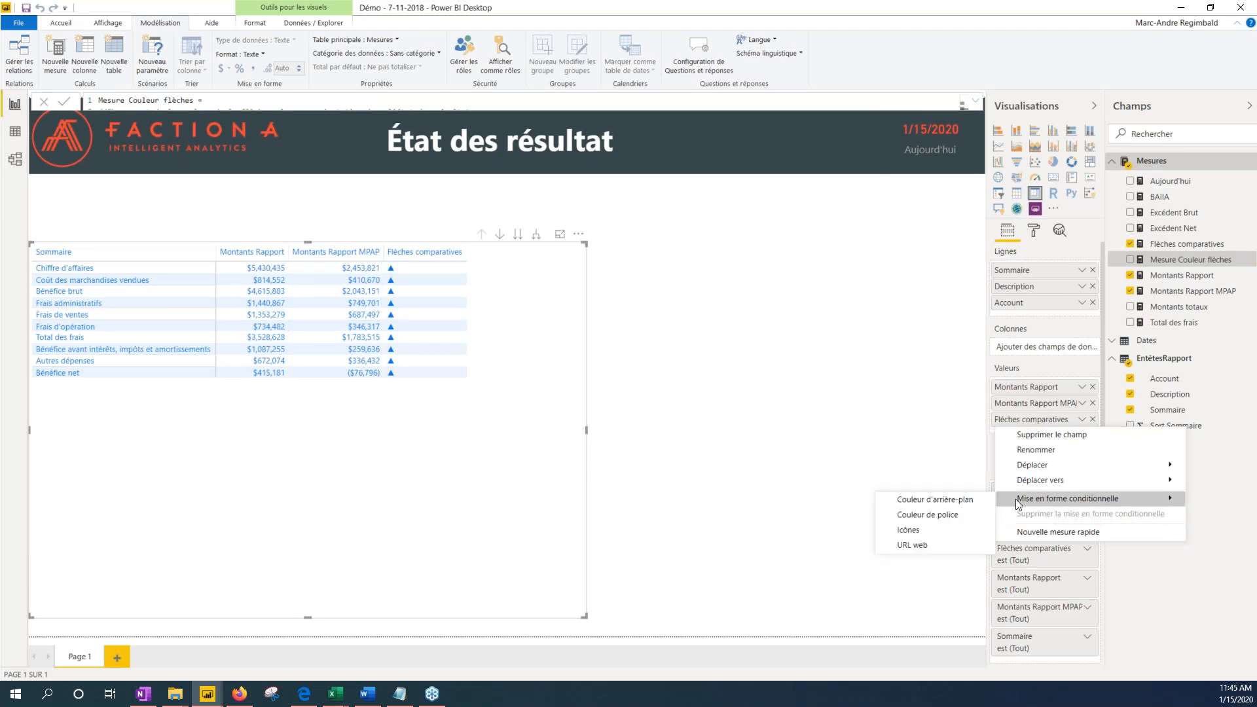
pyautogui.click(960, 517)
pyautogui.click(480, 188)
pyautogui.click(482, 222)
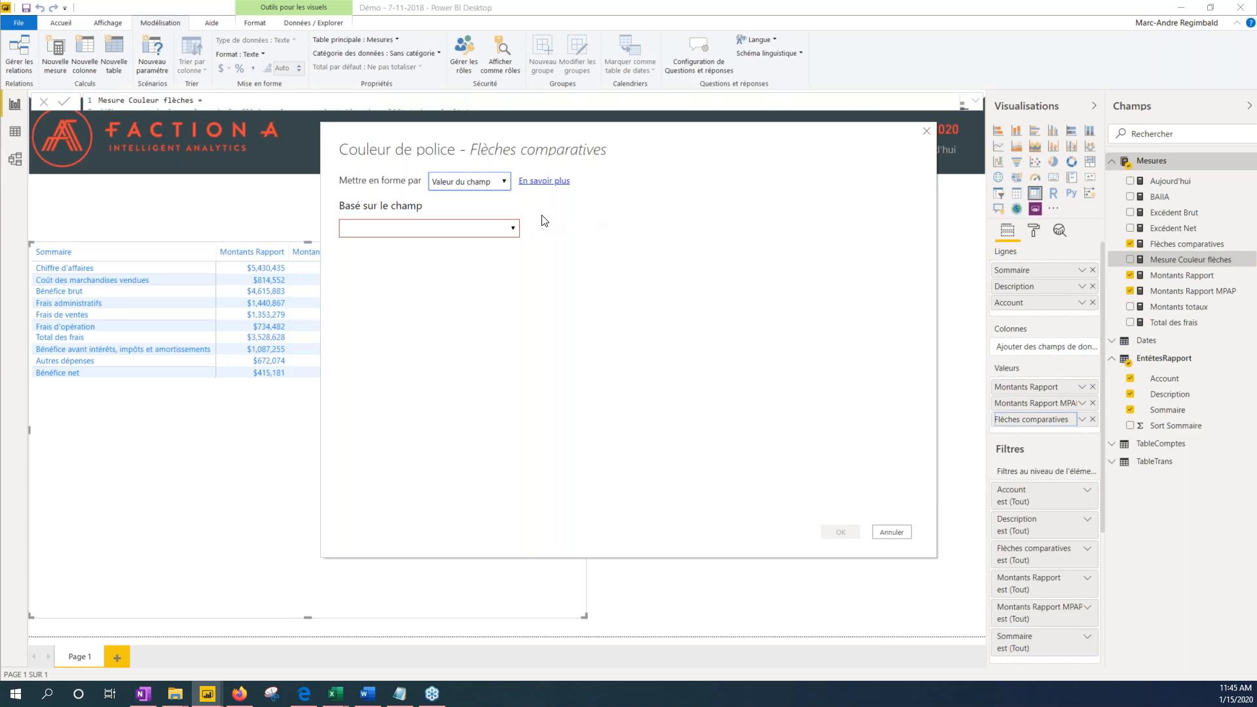
pyautogui.click(512, 230)
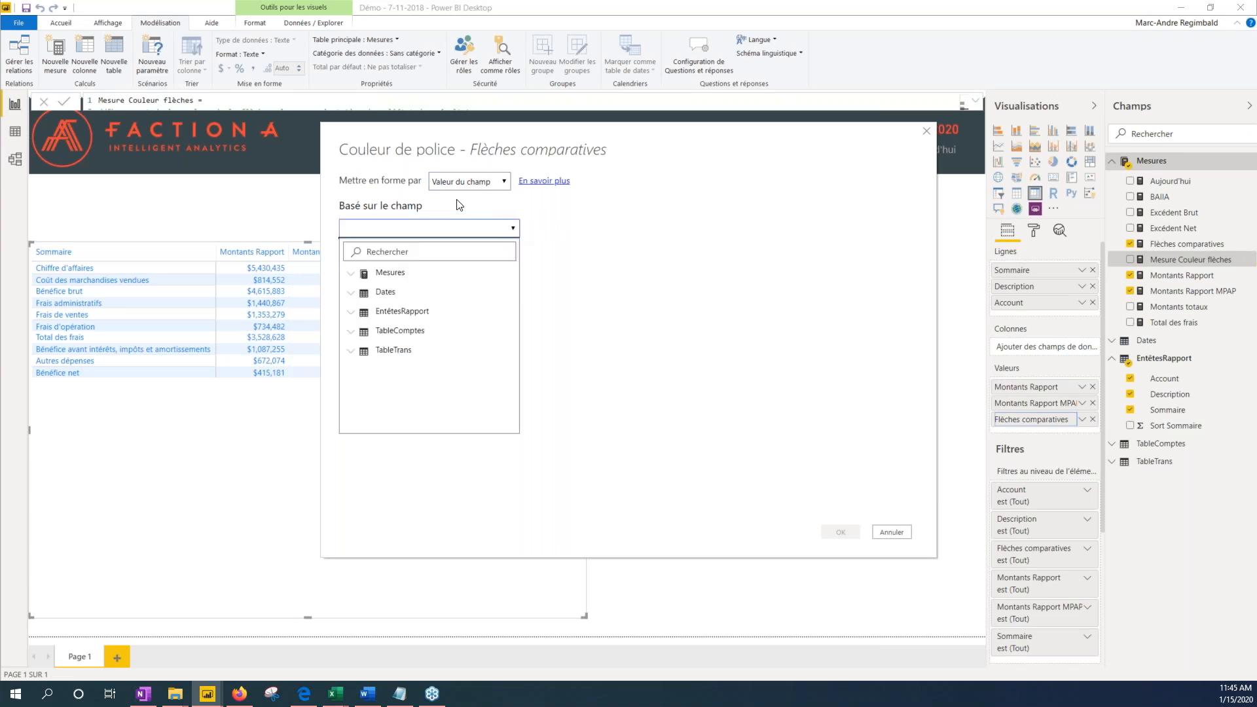
pyautogui.click(422, 251)
pyautogui.write('mesure')
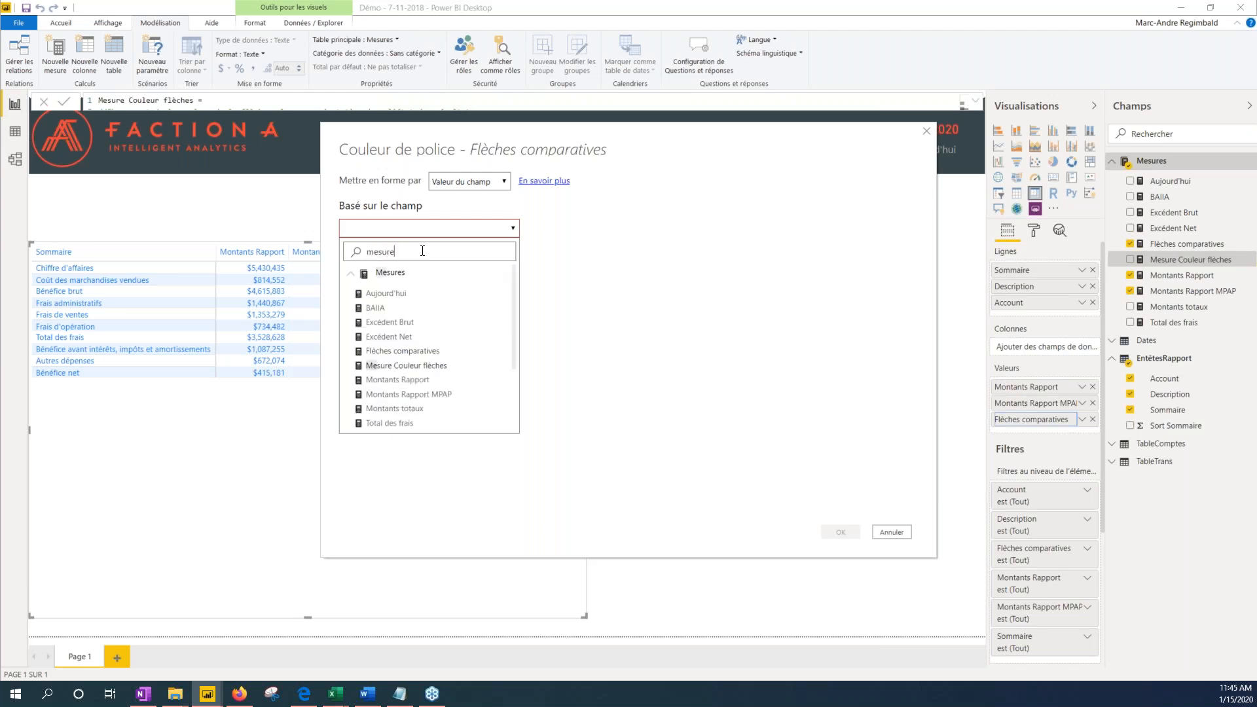
pyautogui.click(416, 364)
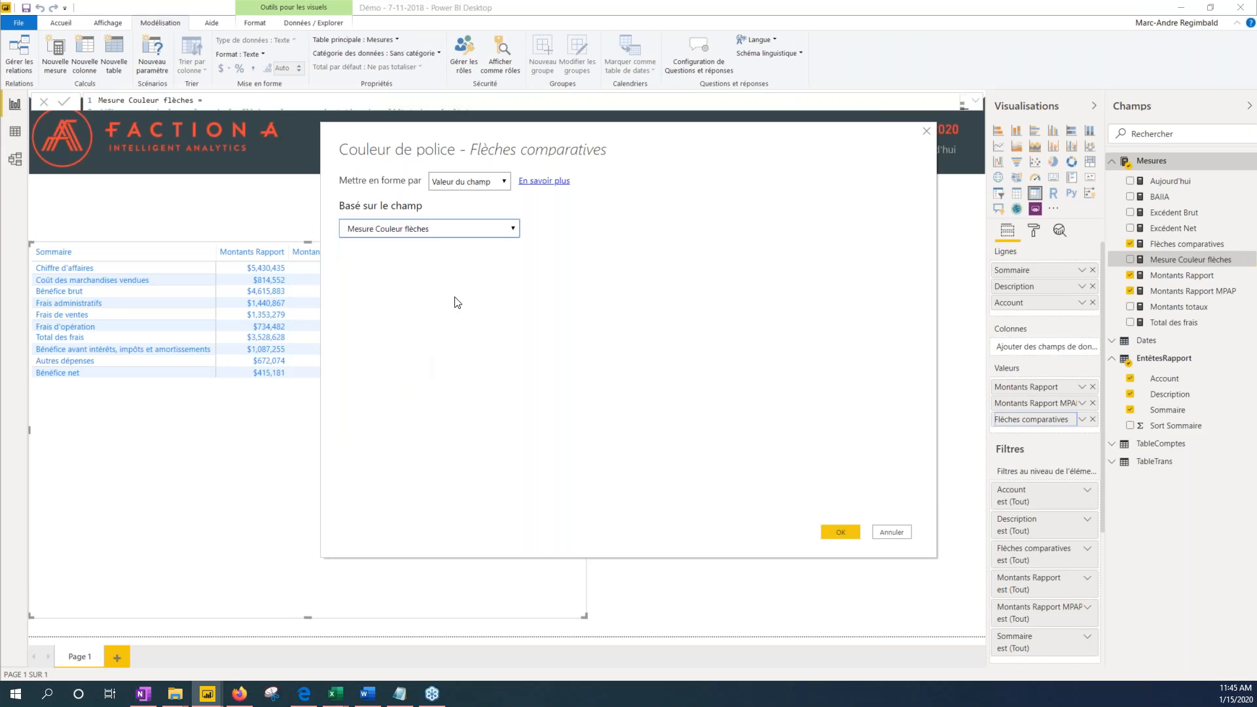
pyautogui.click(844, 533)
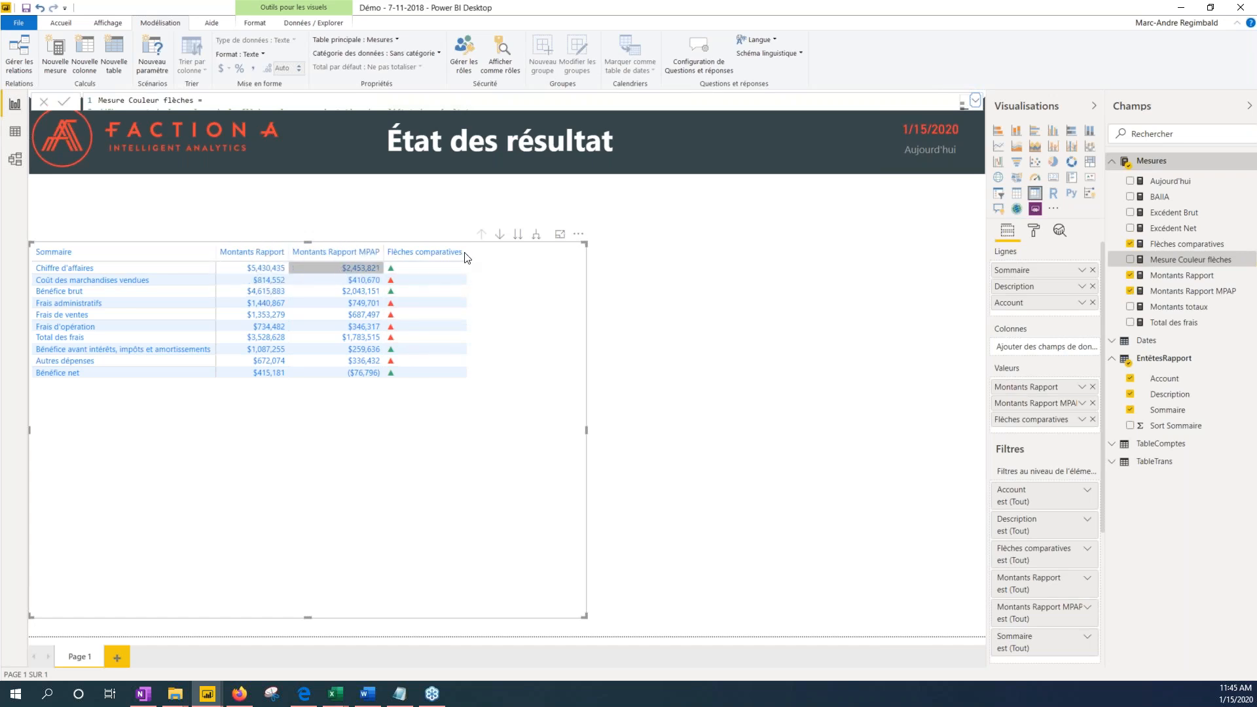
# Expand the matrix to the lower hierarchy levels and examine the arrow colors across the expense and profit rows
pyautogui.click(537, 237)
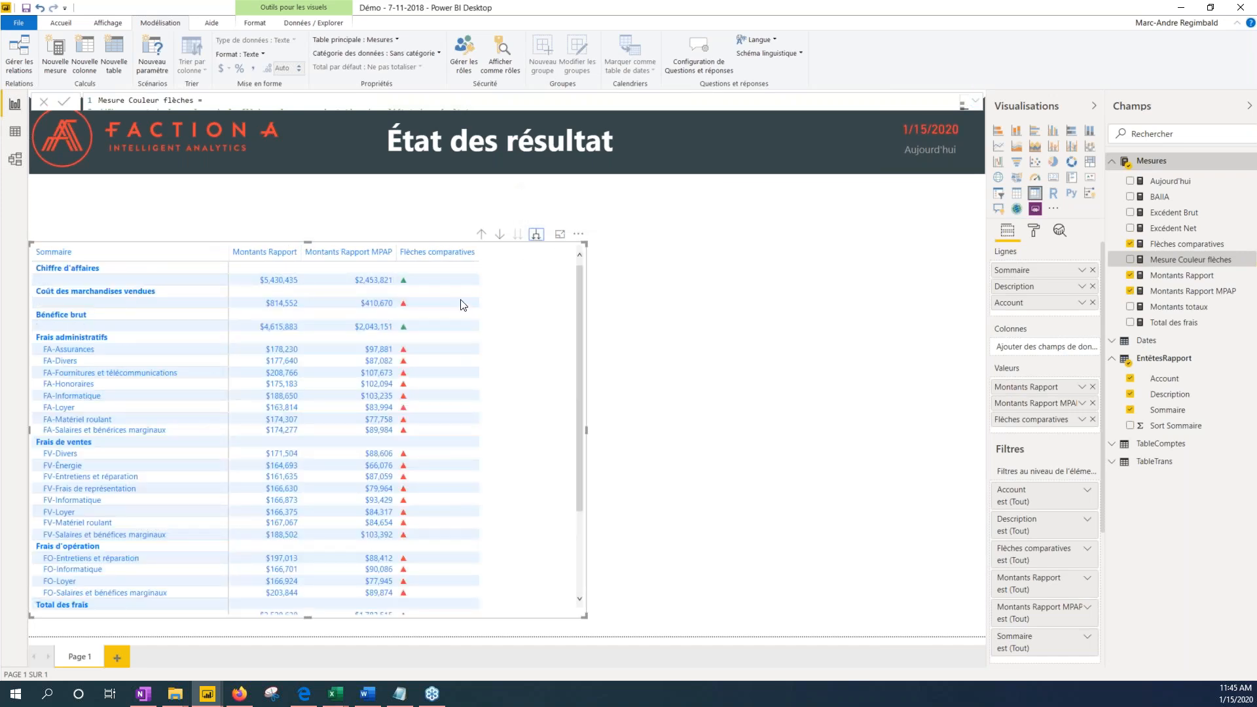
pyautogui.scroll(-3, 433, 400)
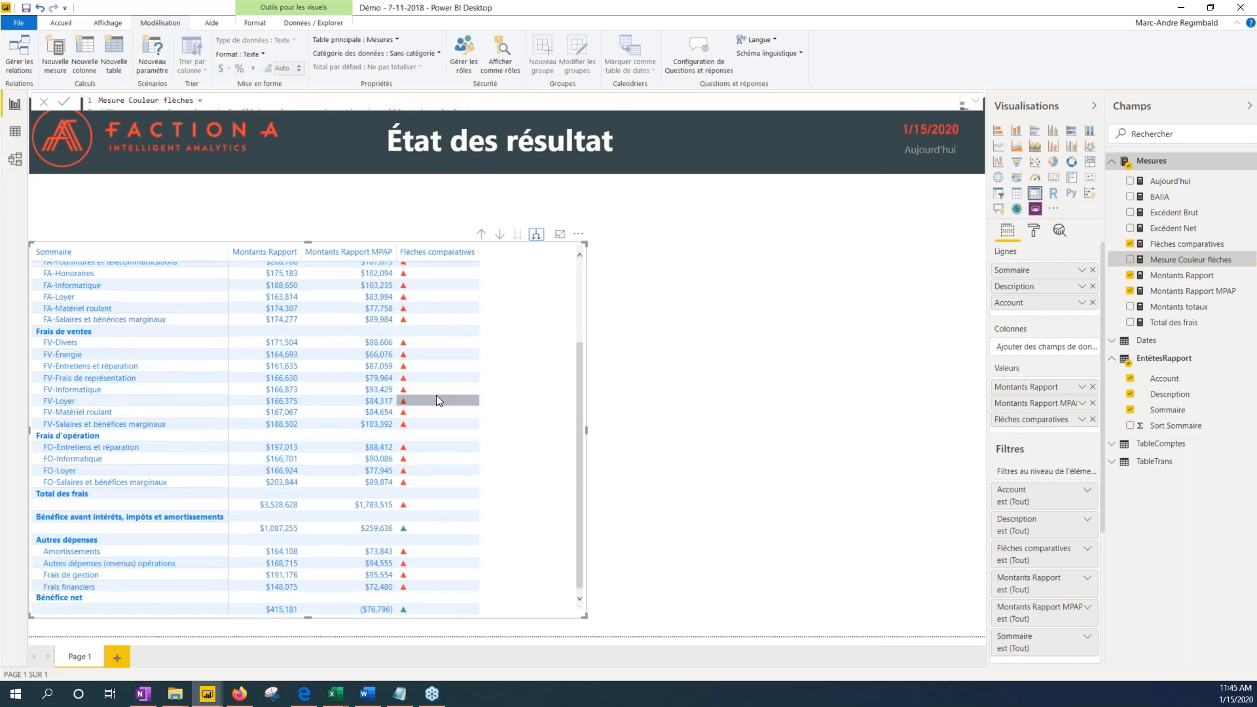
pyautogui.scroll(3, 450, 349)
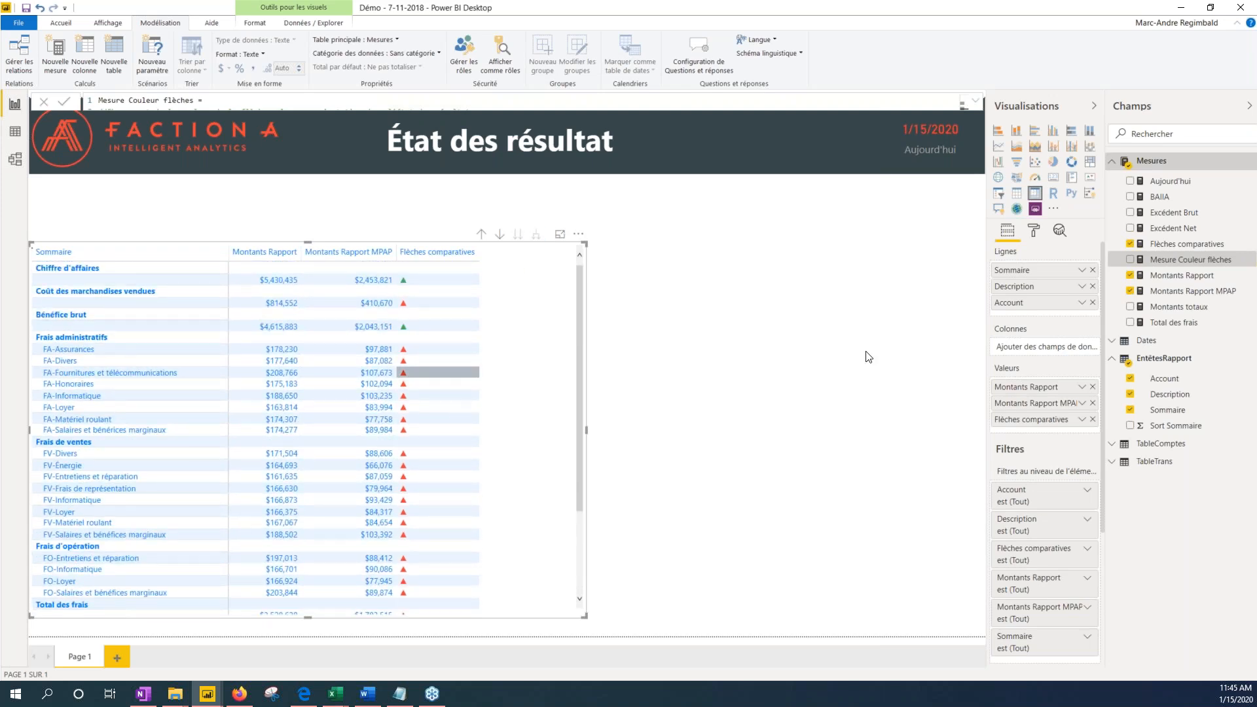
# Add the Departements field from TableTrans to the page as a narrow slicer at the far side of the empty area beside the matrix
pyautogui.click(1146, 462)
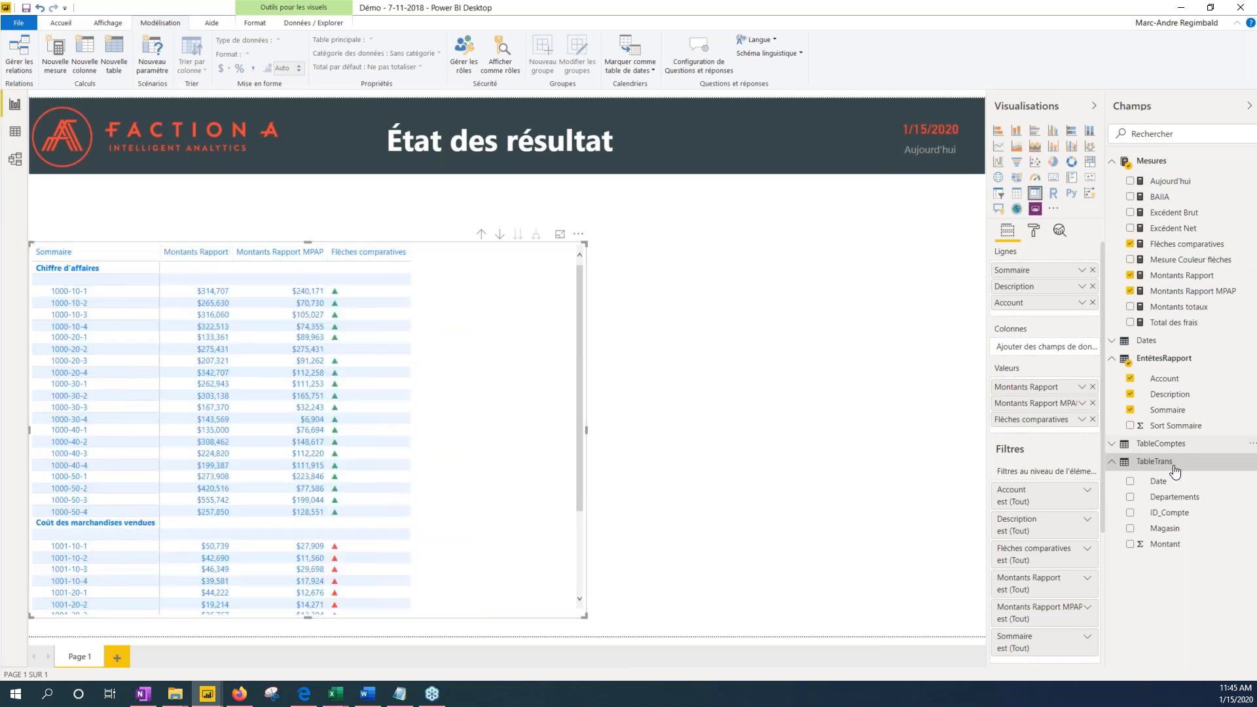
pyautogui.moveTo(1156, 500); pyautogui.dragTo(815, 248)
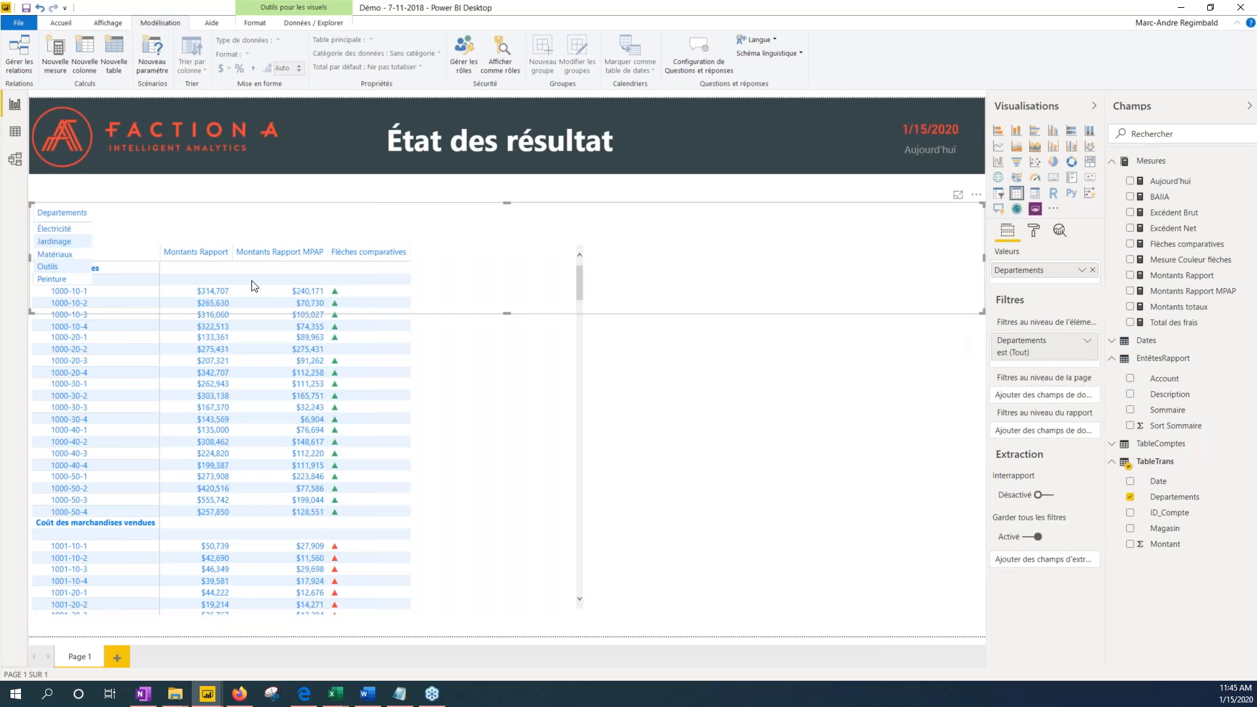
pyautogui.moveTo(237, 284); pyautogui.dragTo(892, 308)
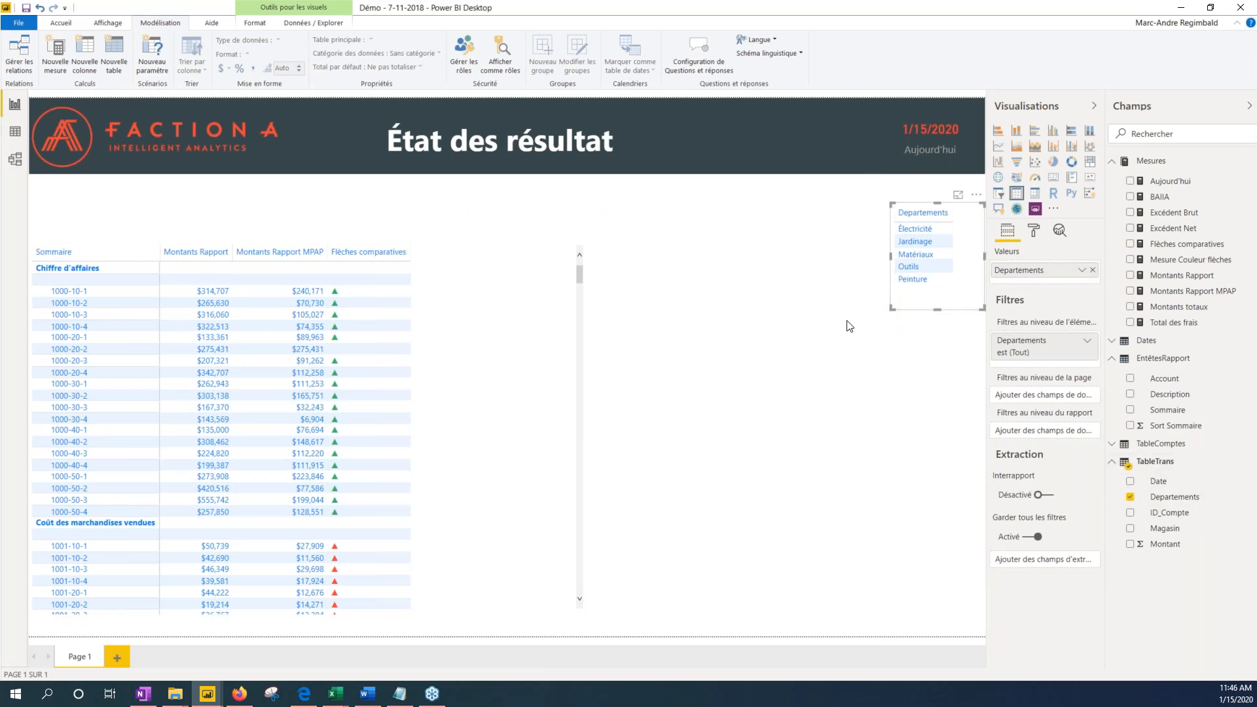
pyautogui.click(999, 194)
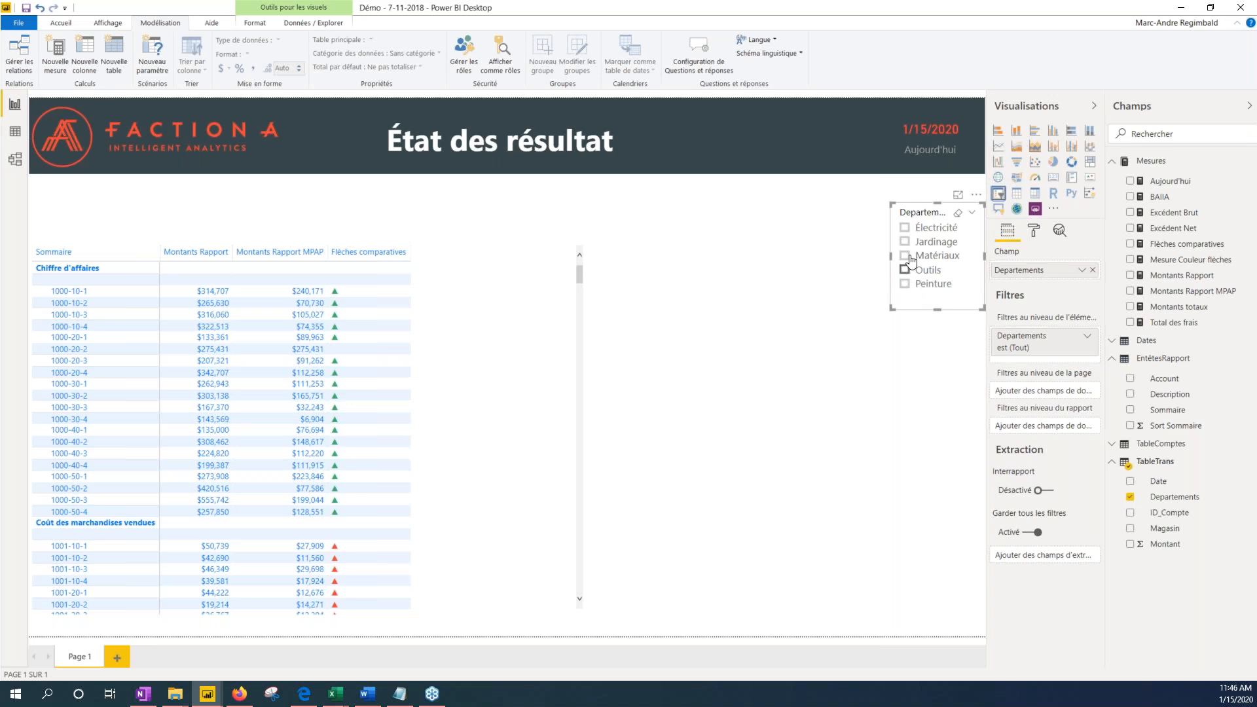
# Filter the report to the Électricité department, review the account rows, and roll the matrix back up to the Sommaire level
pyautogui.click(905, 229)
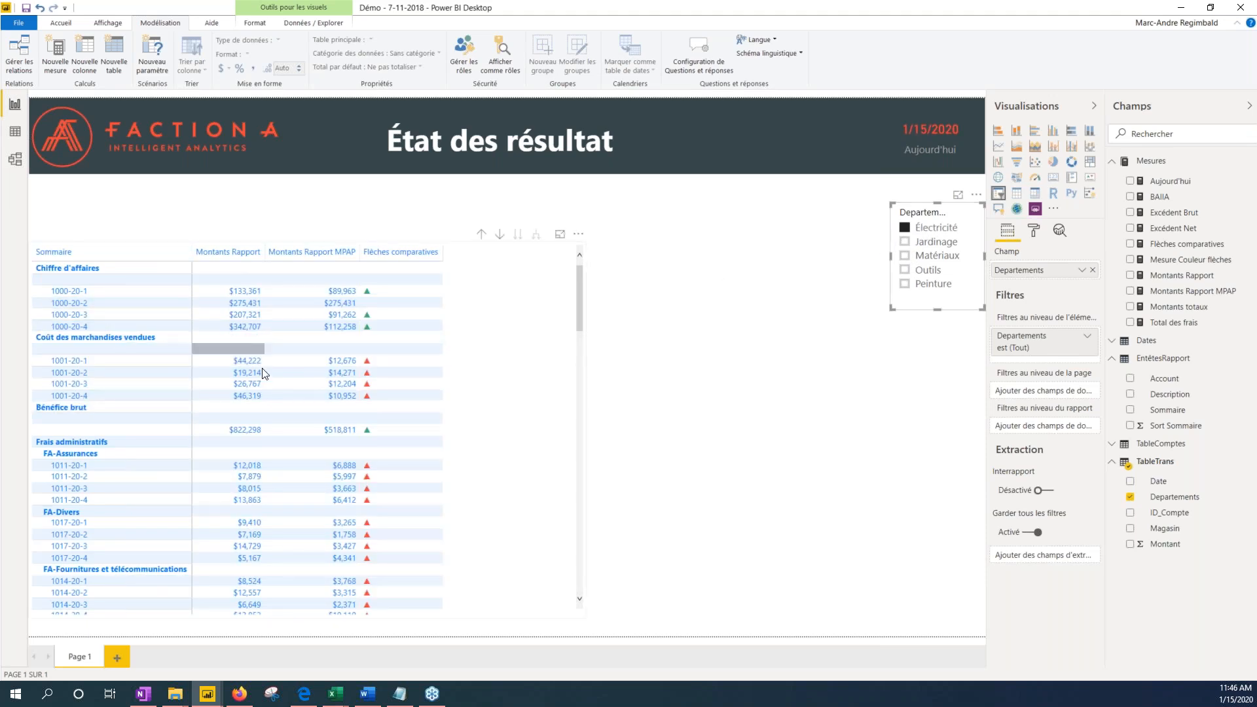
pyautogui.scroll(-5, 274, 444)
pyautogui.scroll(-5, 274, 445)
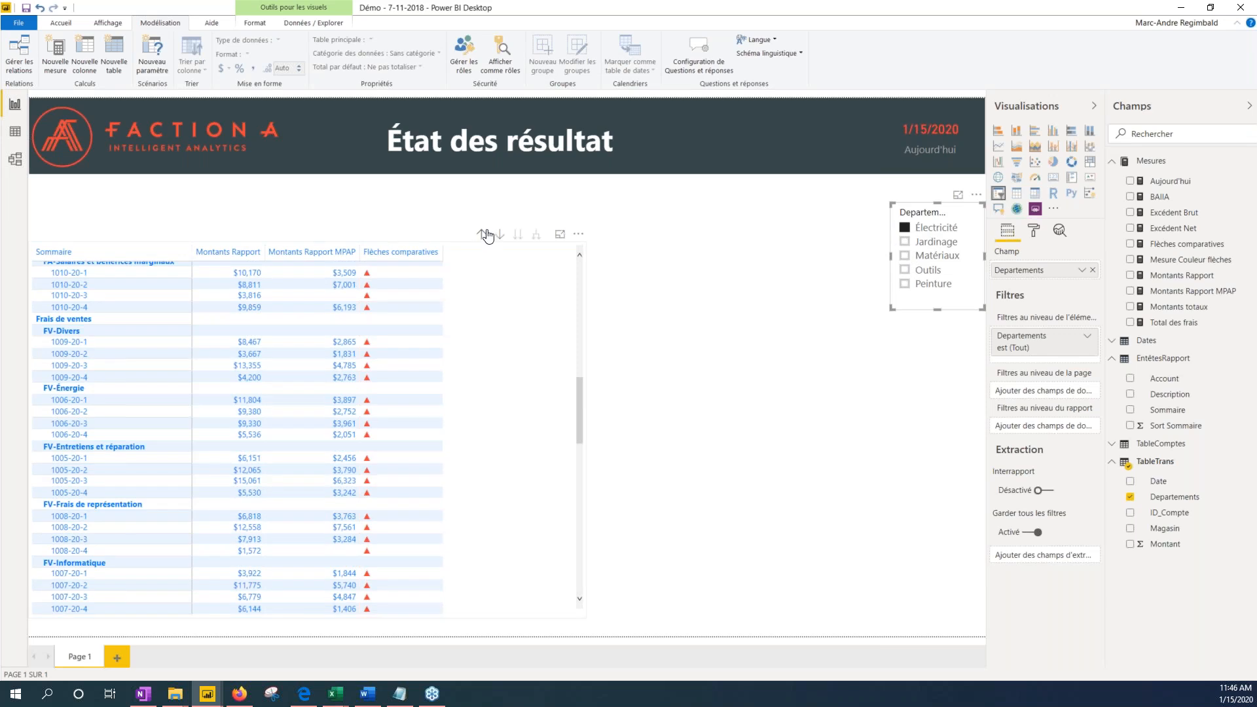
pyautogui.click(483, 237)
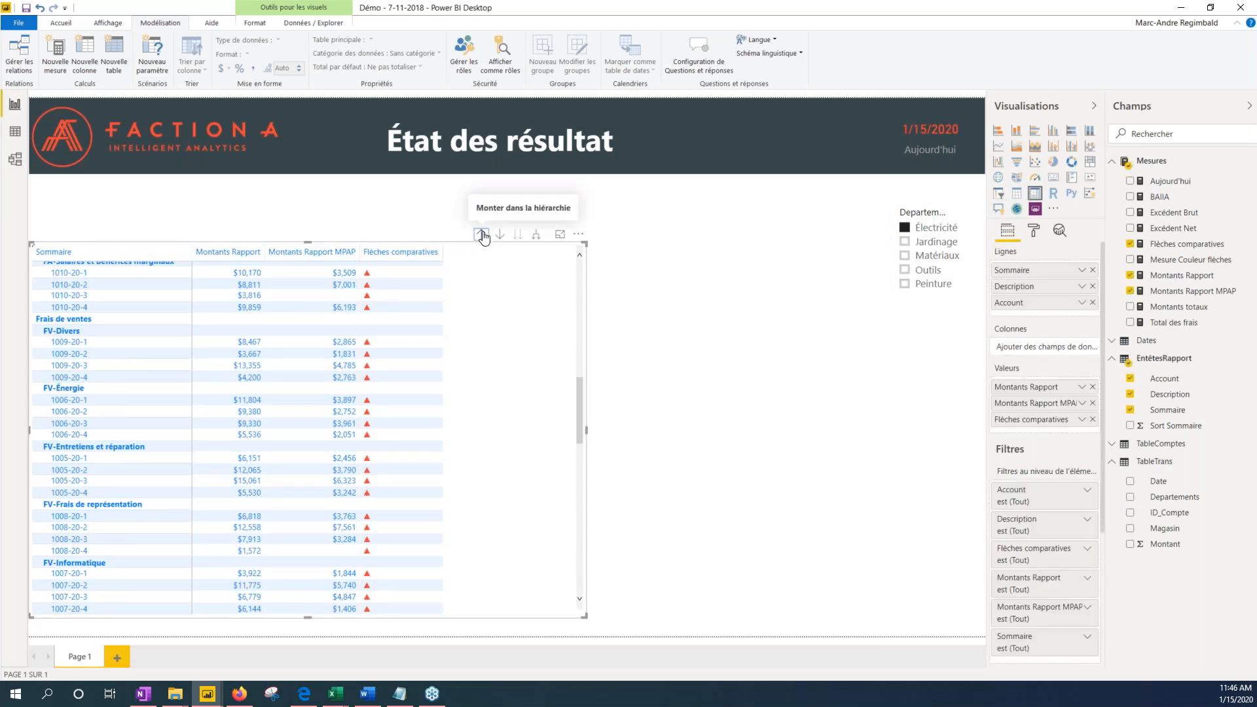
pyautogui.click(481, 235)
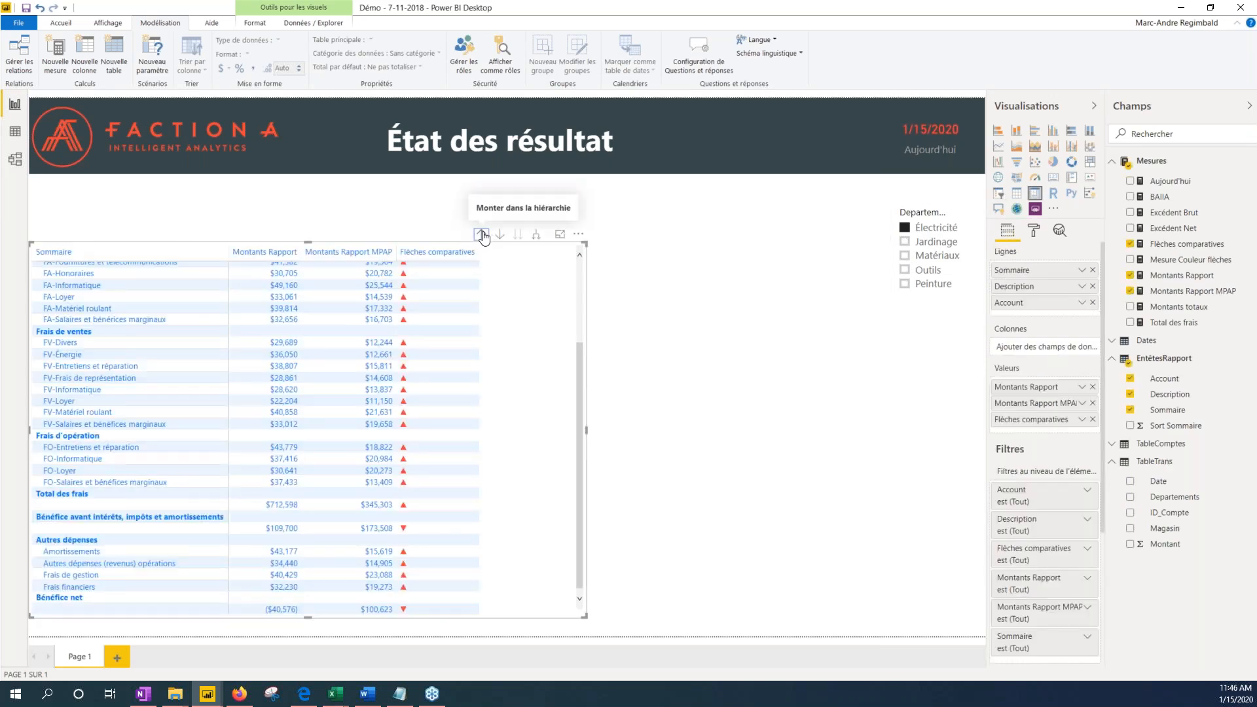
pyautogui.click(482, 236)
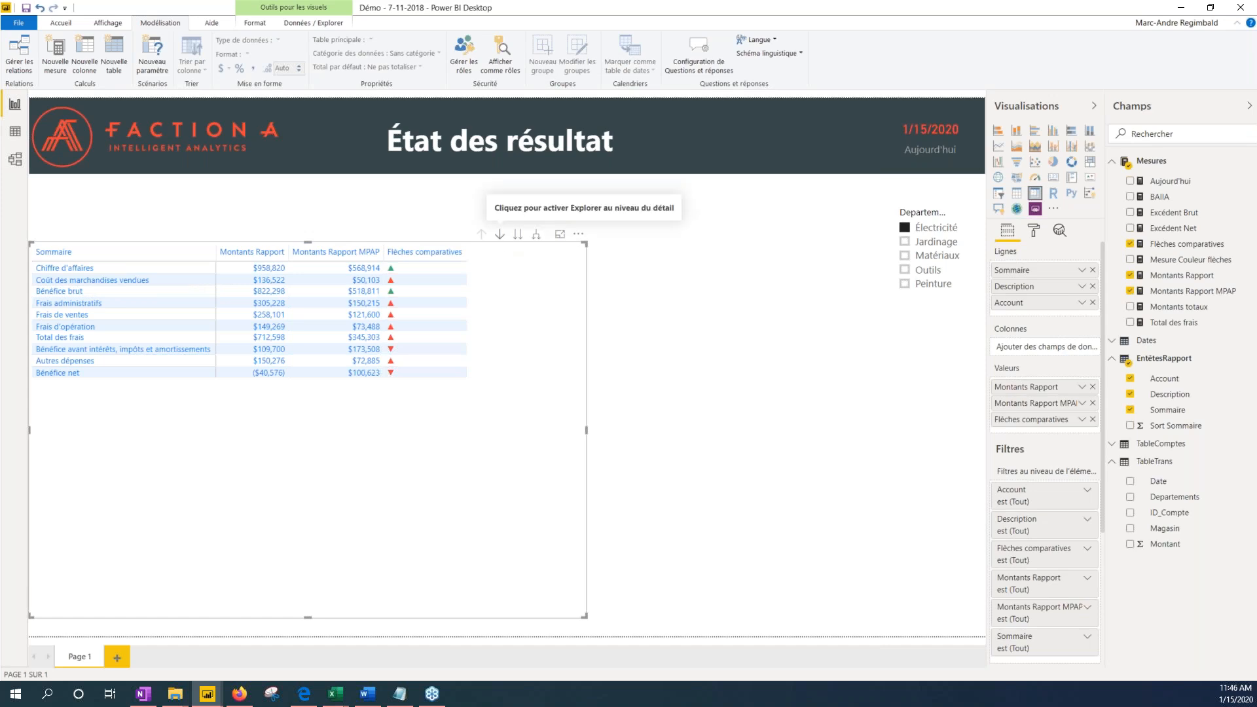
# Turn on drill-down mode for the matrix and drill into Frais administratifs to show its descriptions
pyautogui.click(500, 235)
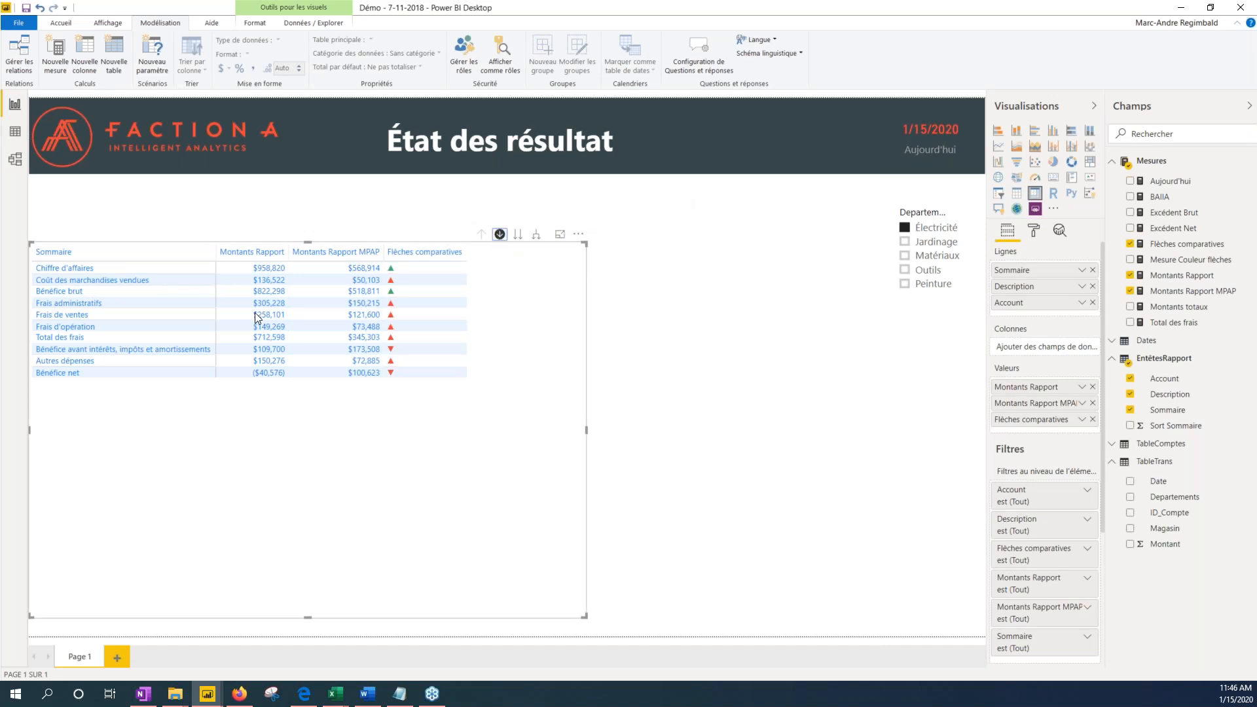
pyautogui.click(72, 281)
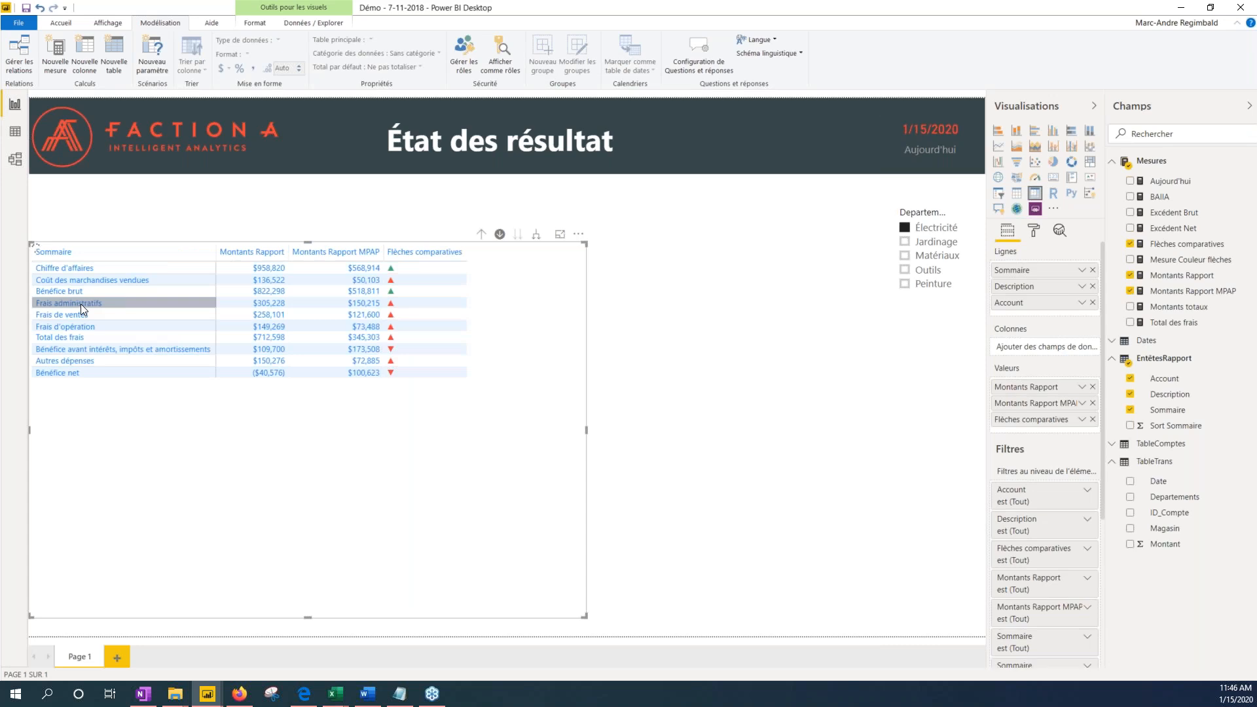
pyautogui.click(81, 304)
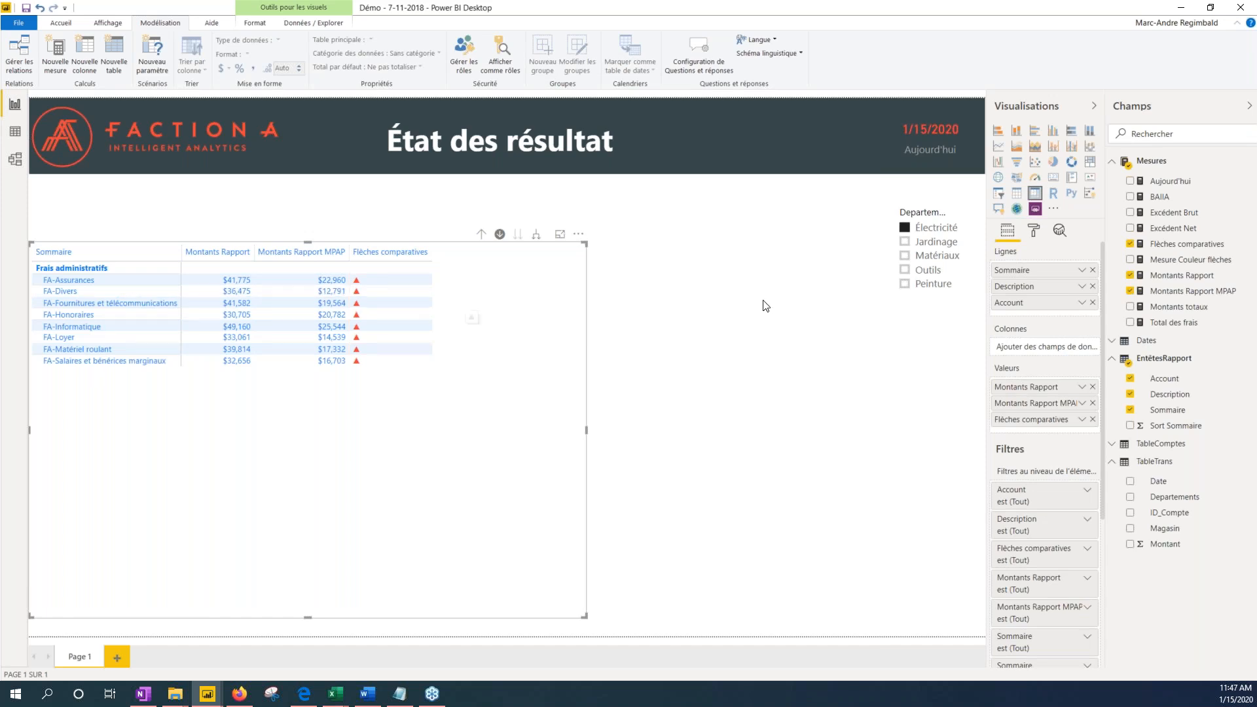
# Deselect the matrix and switch to the open État des résultats - Start report
pyautogui.click(698, 399)
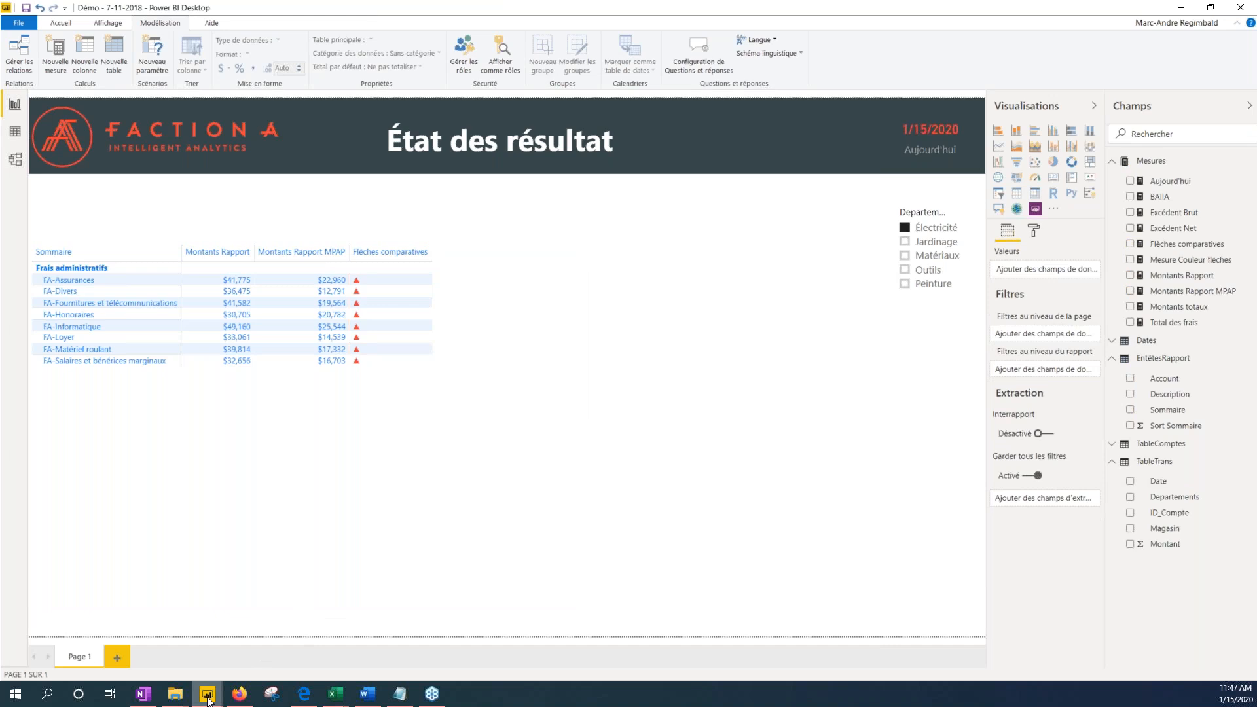
pyautogui.moveTo(208, 698)
pyautogui.click(140, 639)
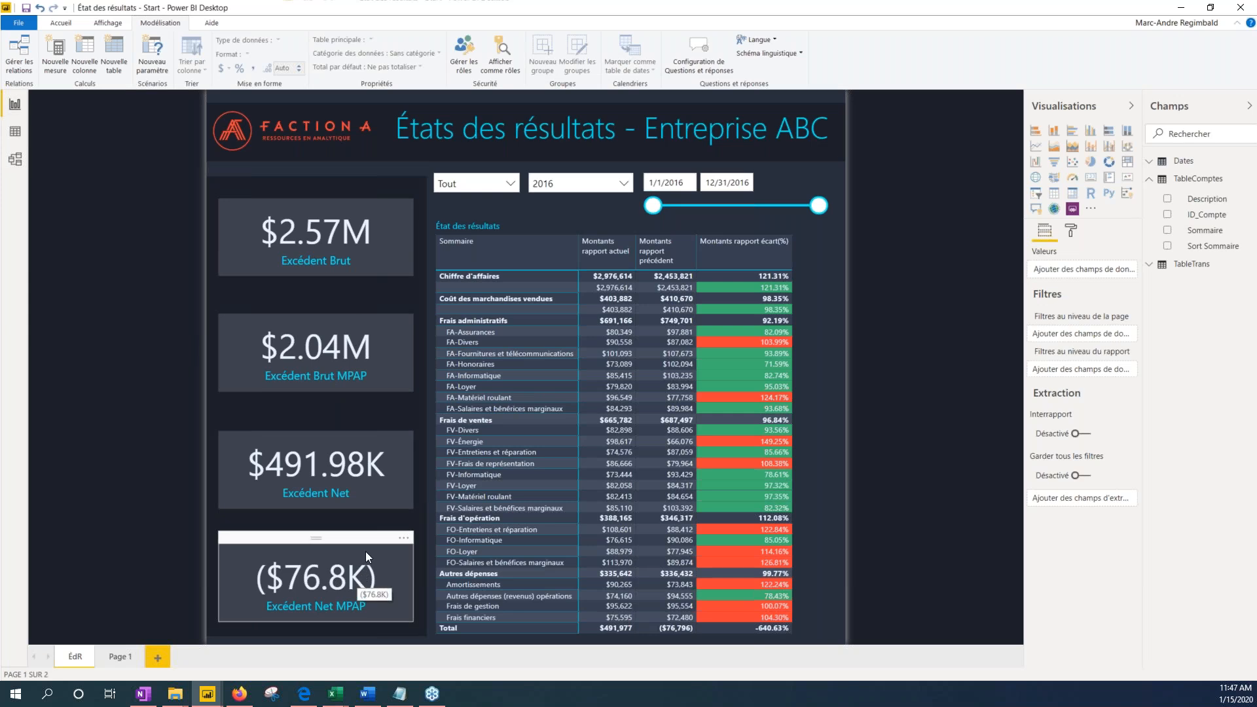
# Filter the Entreprise ABC report to the Électricité department and check the year list, keeping 2016 selected
pyautogui.click(512, 184)
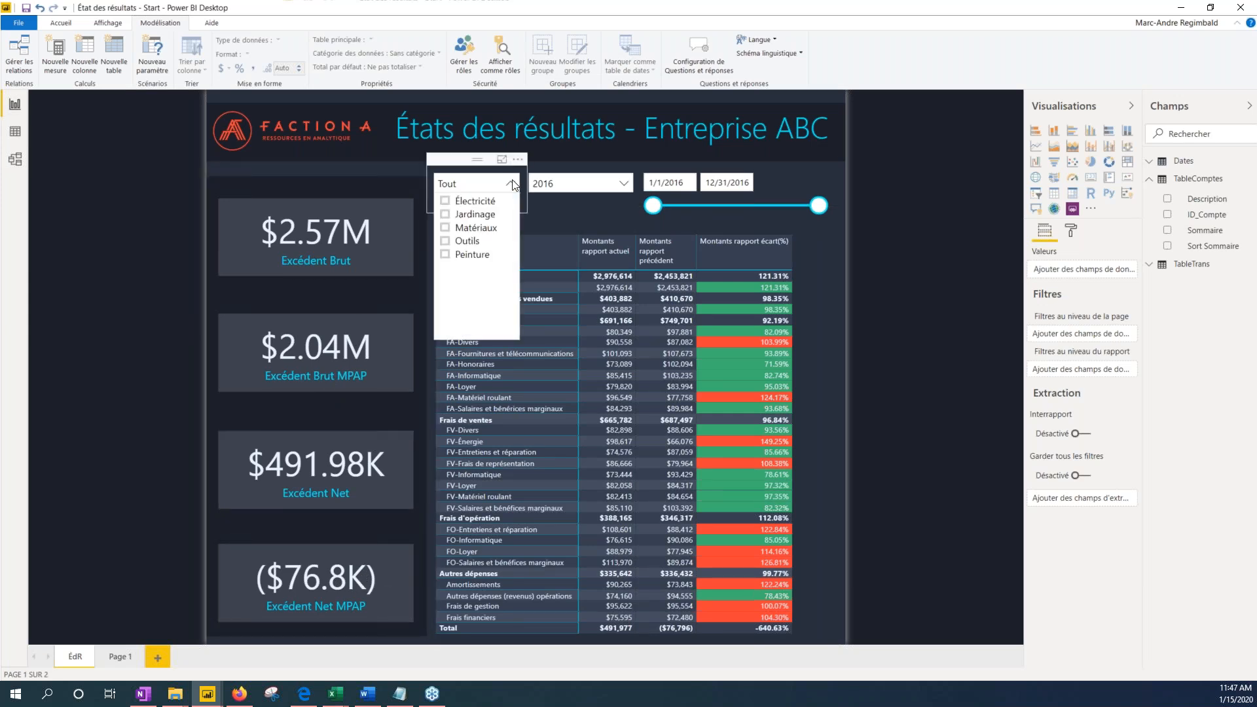
pyautogui.click(445, 201)
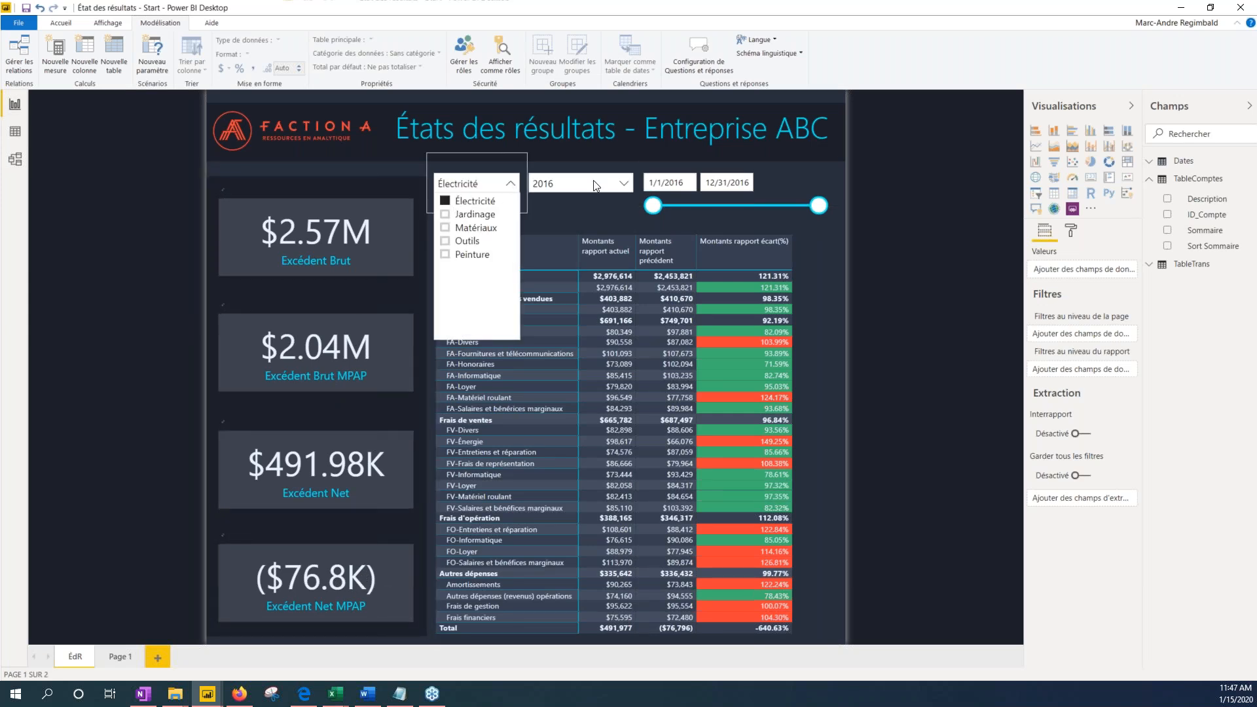
pyautogui.click(625, 181)
pyautogui.click(625, 181)
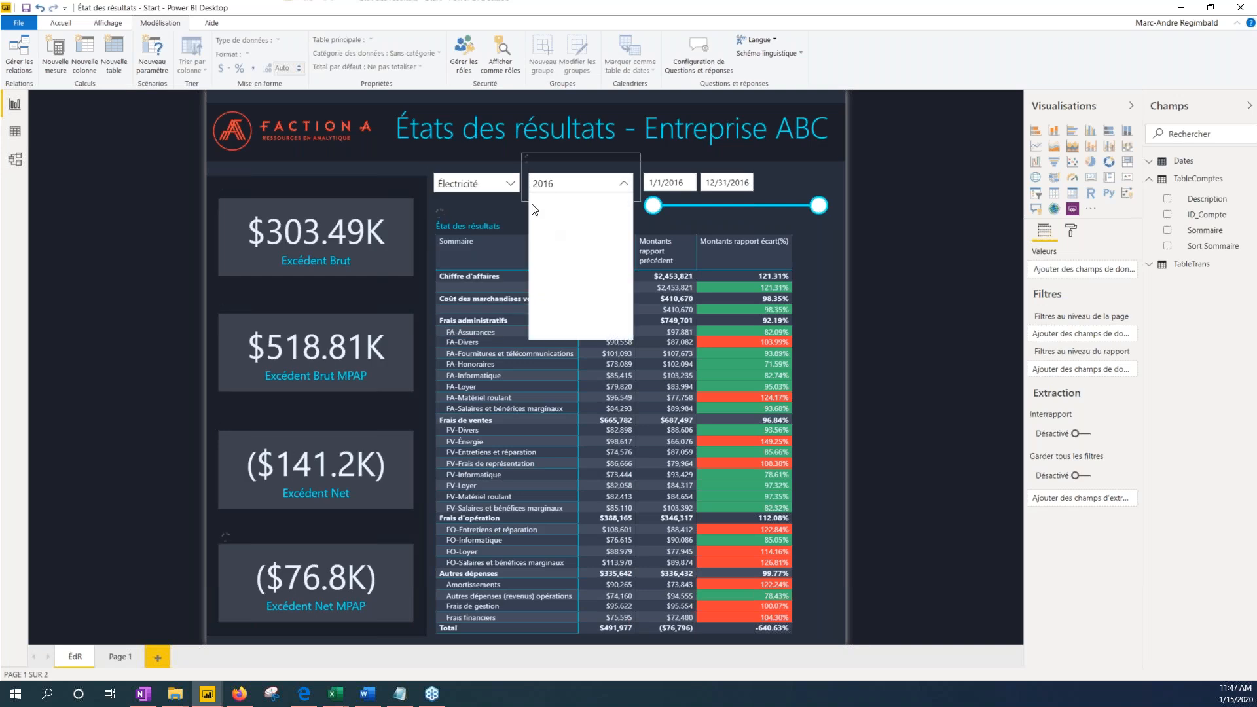
pyautogui.click(625, 184)
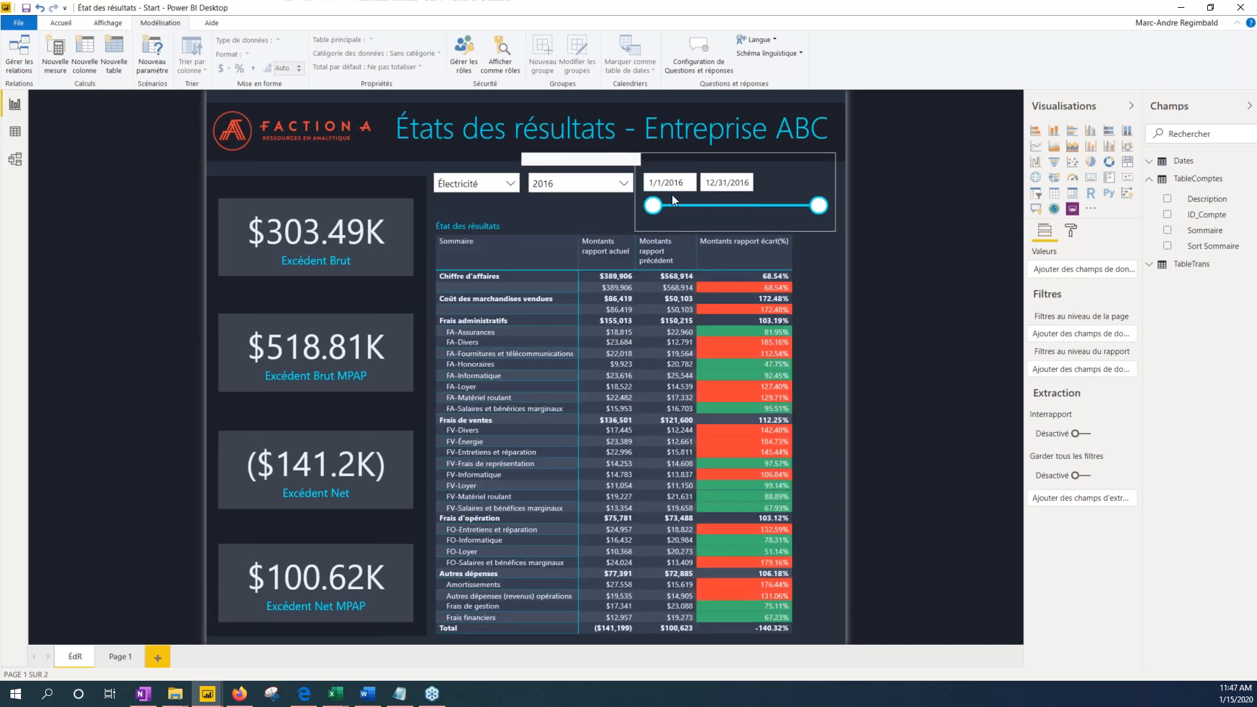
# Narrow the report's date range to 3/20/2016 through 7/15/2016
pyautogui.moveTo(653, 205); pyautogui.dragTo(657, 208)
pyautogui.moveTo(664, 208); pyautogui.dragTo(689, 208)
pyautogui.moveTo(818, 206); pyautogui.dragTo(745, 208)
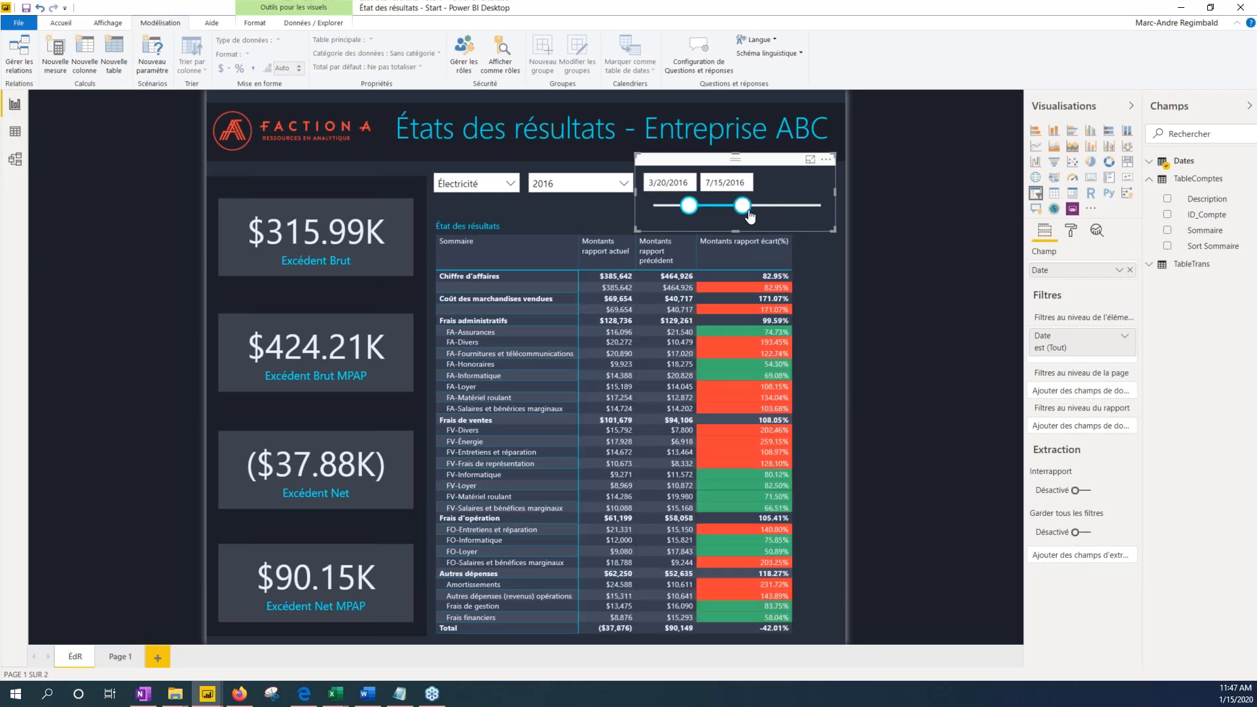